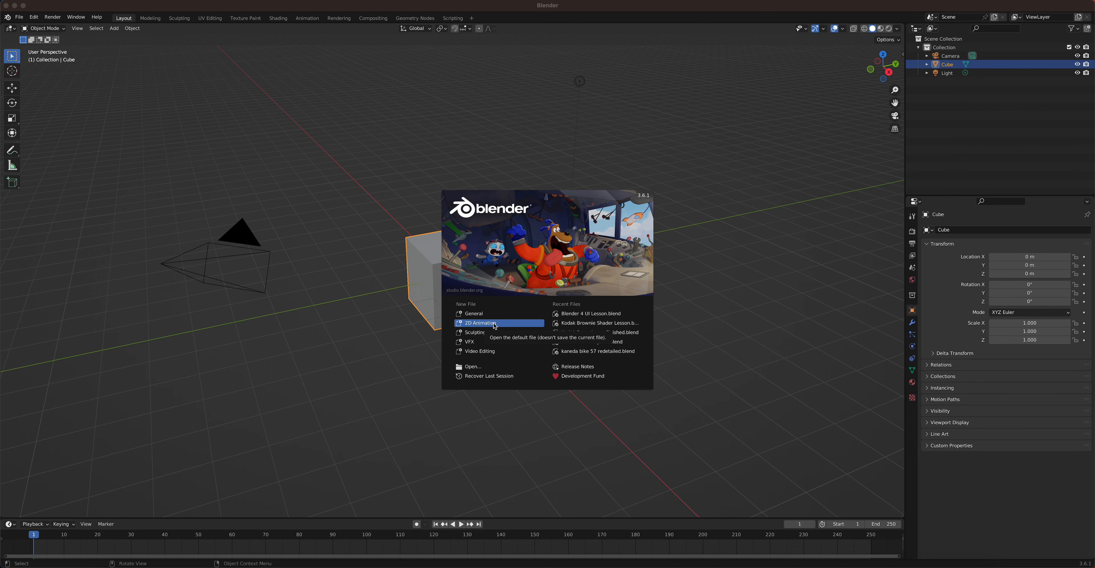
Create a new 2D Animation file, and replace it with a new General file.
left_click(495, 327)
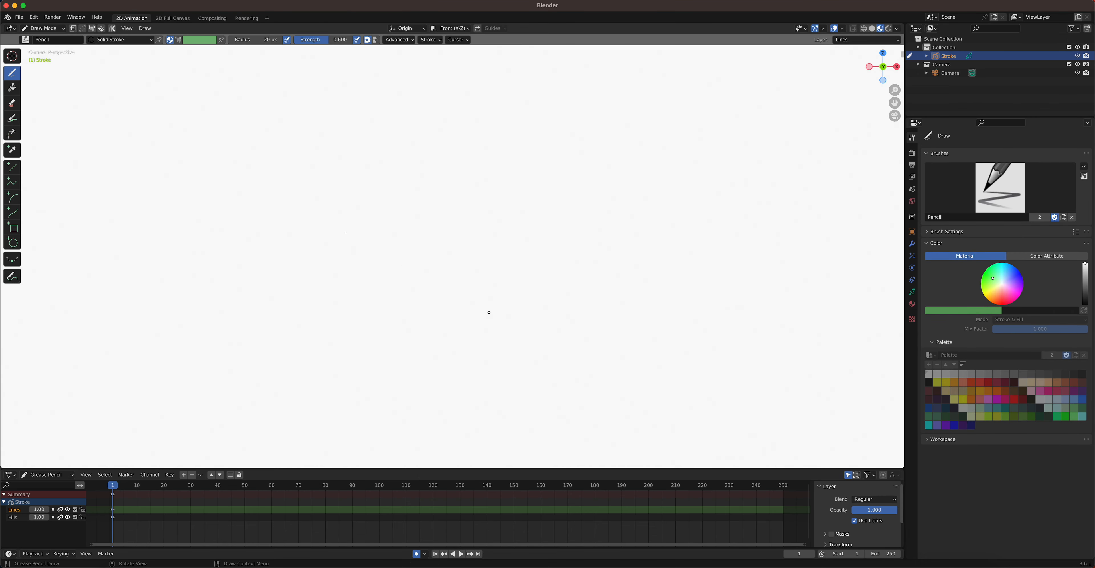
left_click(19, 18)
mouse_move(47, 27)
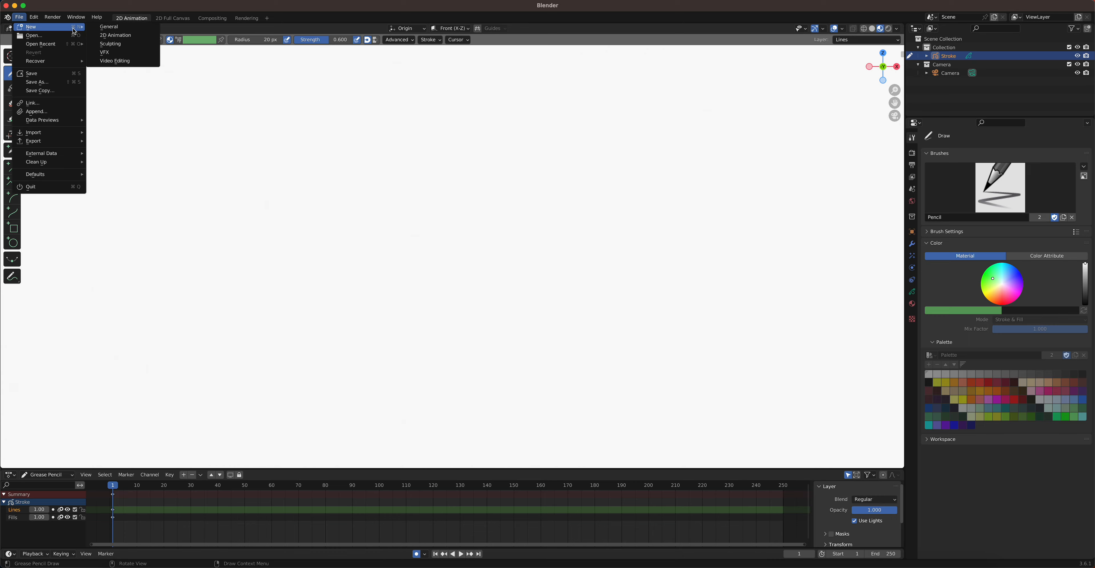
left_click(110, 28)
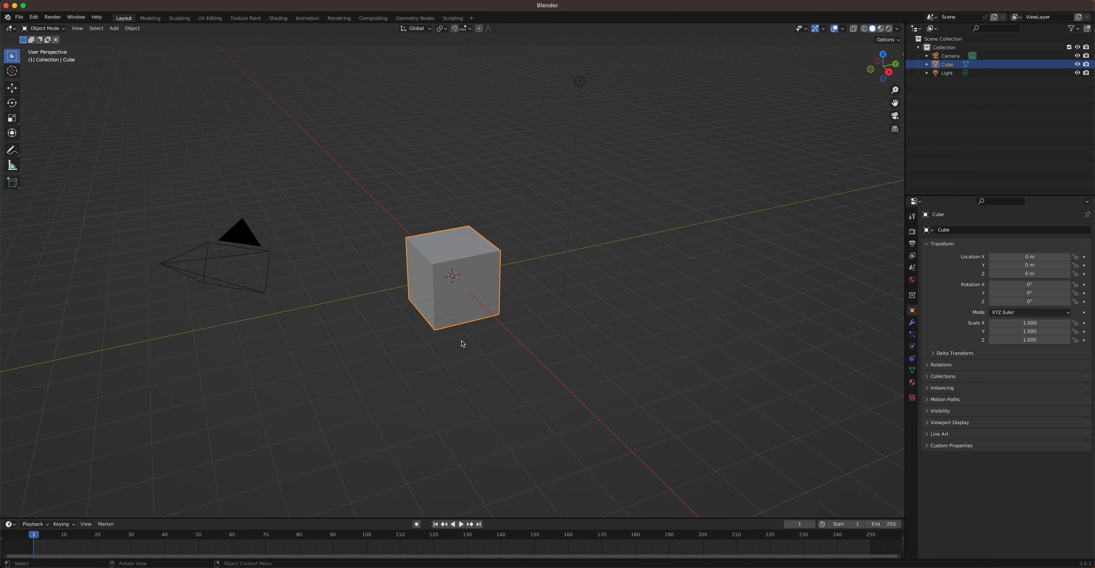
Create a new file from the 2D Animation template.
left_click(19, 17)
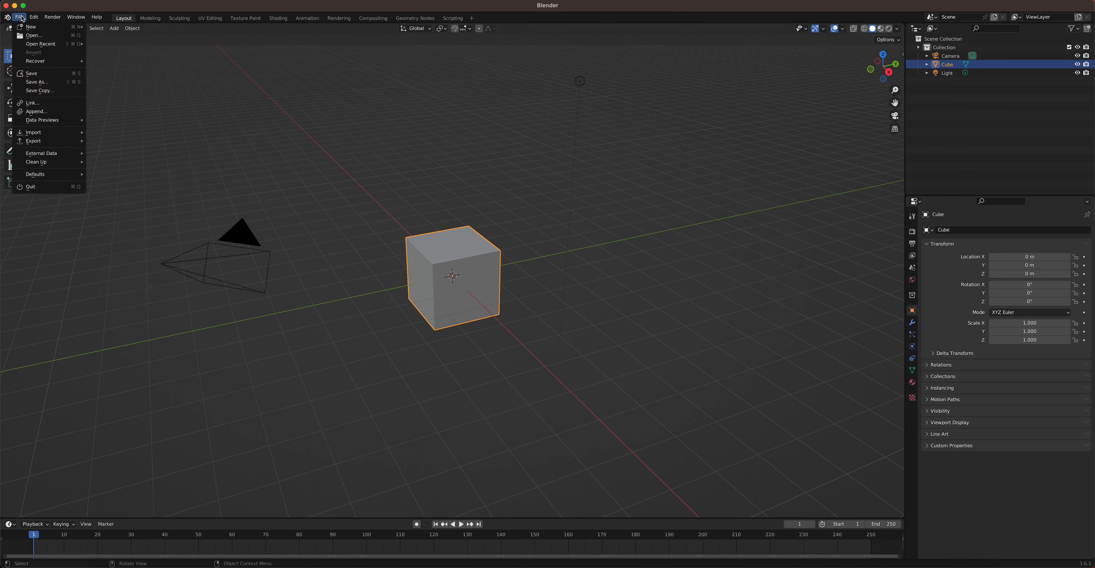
mouse_move(65, 28)
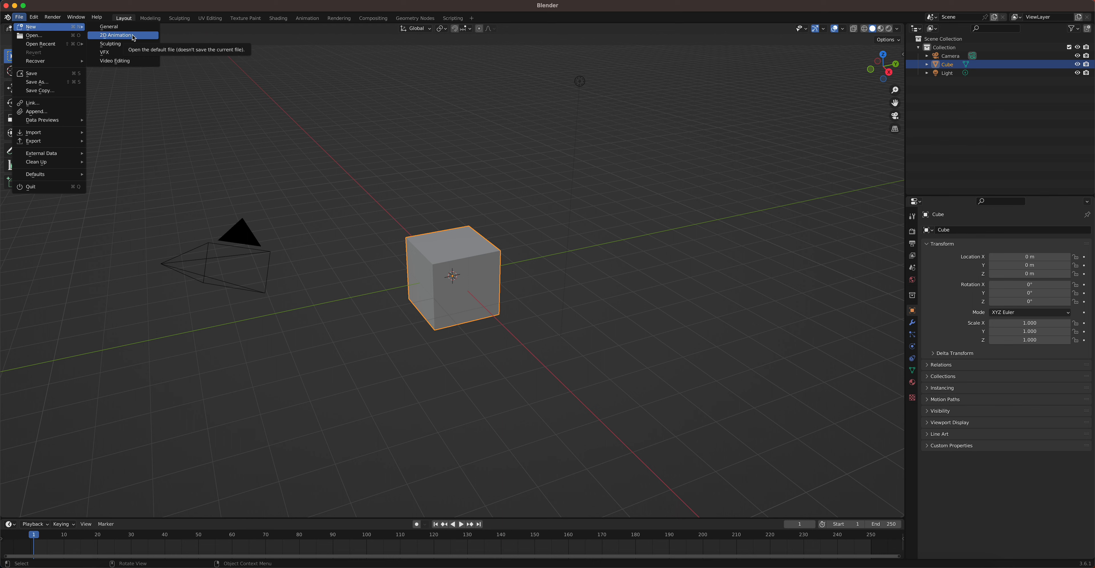
left_click(134, 37)
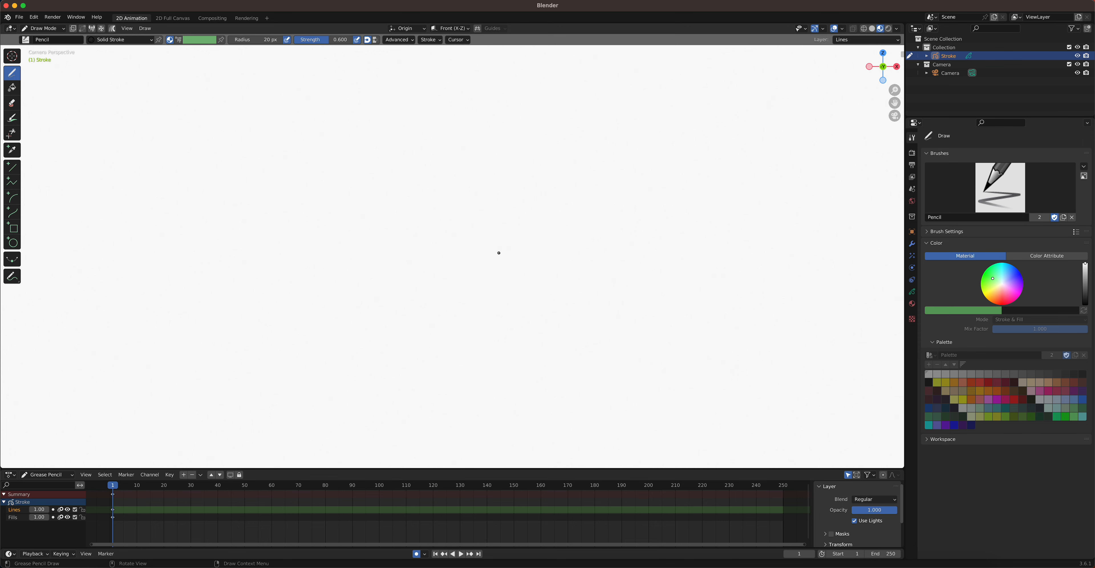
Examine the drawing canvas's full camera frame and the camera's placement in the 3D scene, and return to the camera view.
scroll(499, 253, "down", 4)
scroll(498, 253, "up", 2)
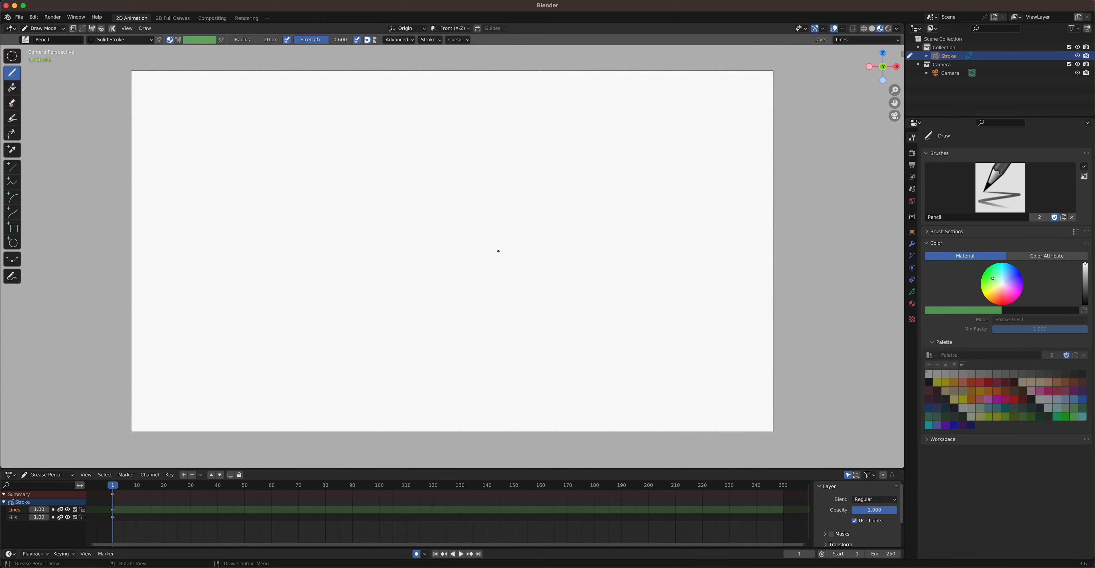
scroll(498, 251, "down", 1)
mouse_move(525, 228)
middle_mouse_down()
mouse_move(467, 237)
mouse_move(591, 239)
mouse_move(493, 244)
mouse_move(492, 258)
middle_mouse_up()
scroll(508, 236, "down", 5)
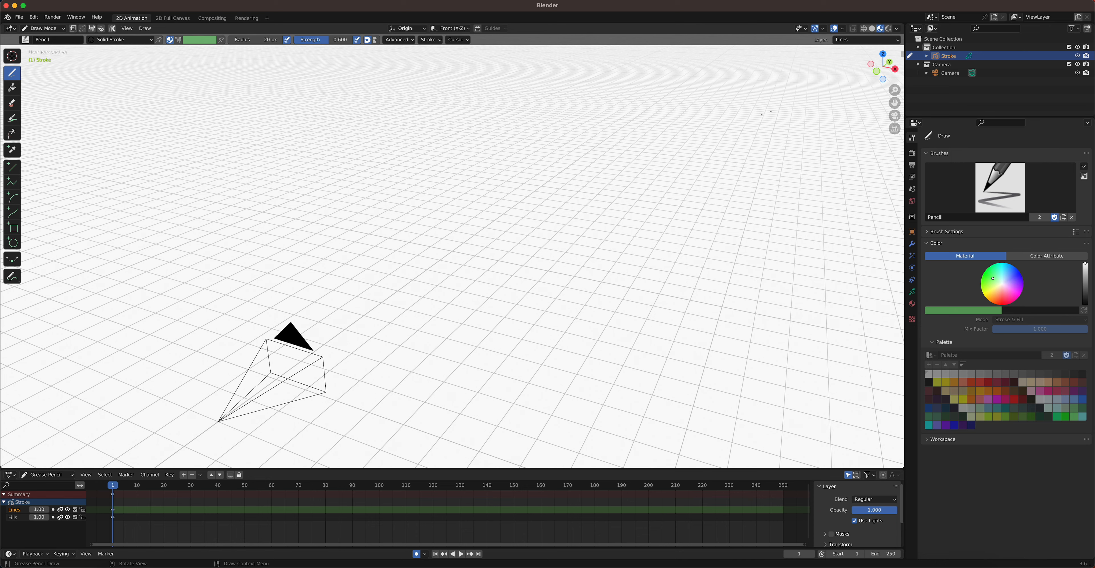
left_click(894, 116)
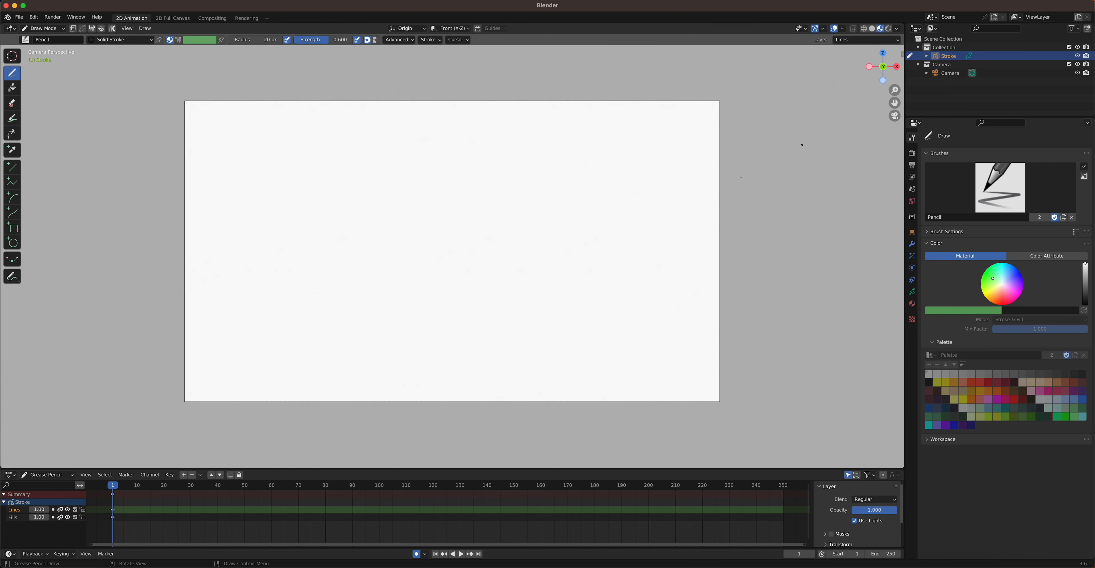
scroll(632, 198, "down", 3)
scroll(631, 198, "up", 4)
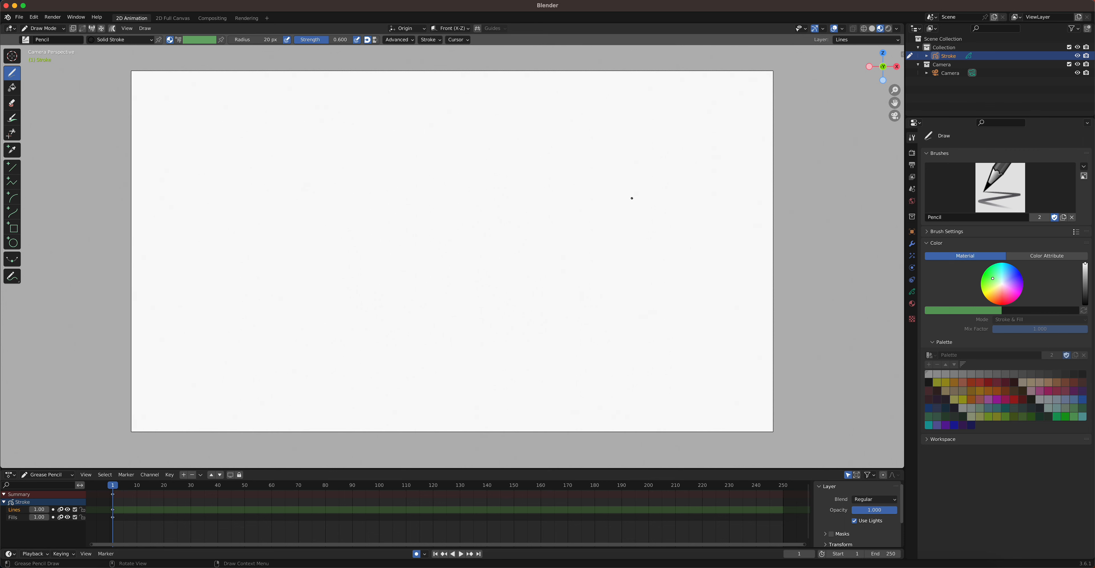
scroll(631, 199, "up", 1)
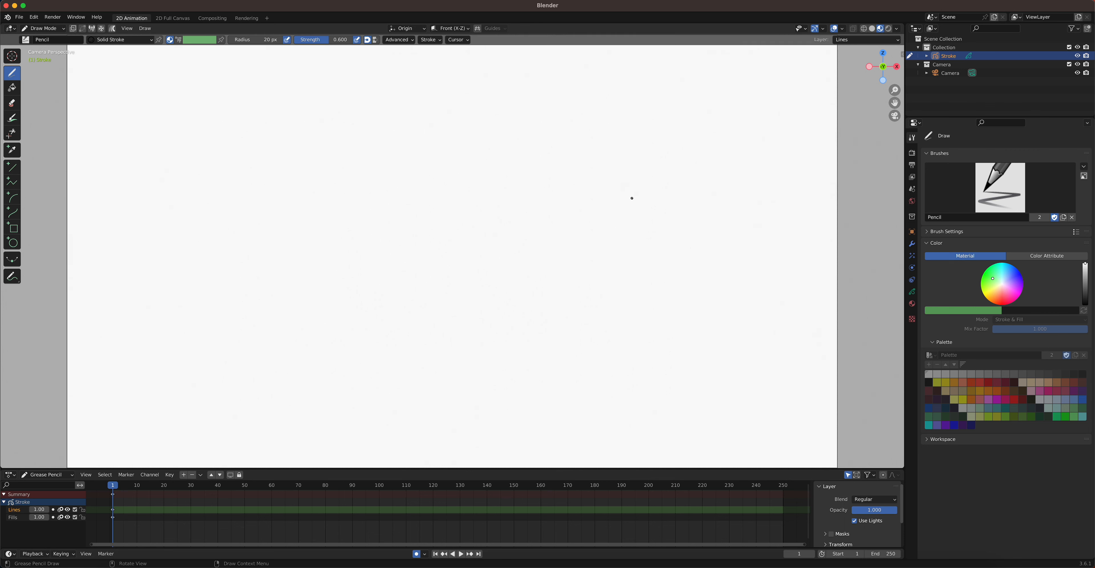
scroll(631, 199, "up", 1)
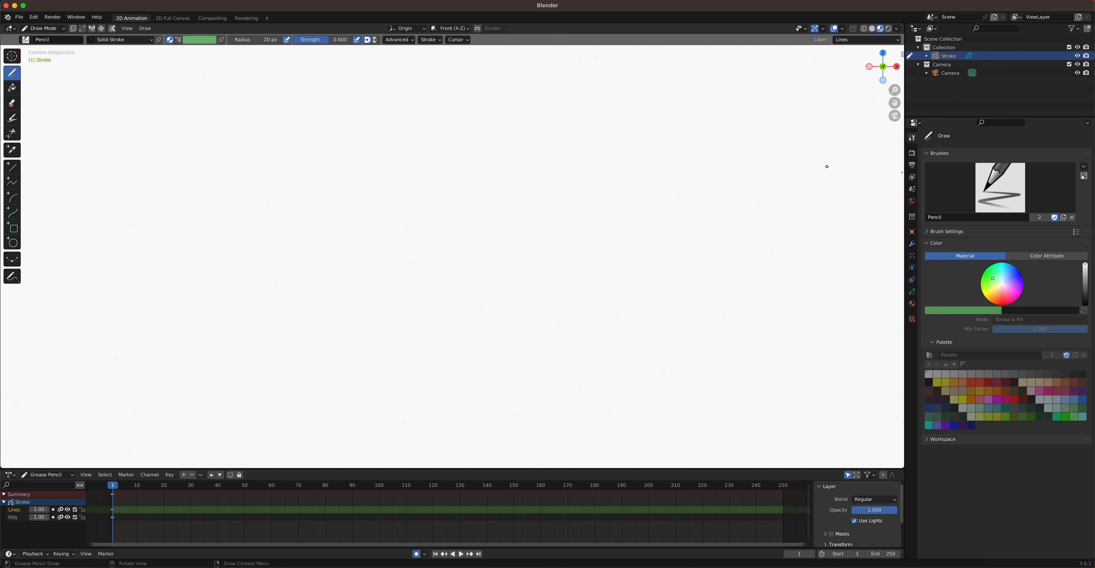
Show the scene's output settings alongside the whole camera frame to review resolution, frame rate and frame range.
left_click(912, 154)
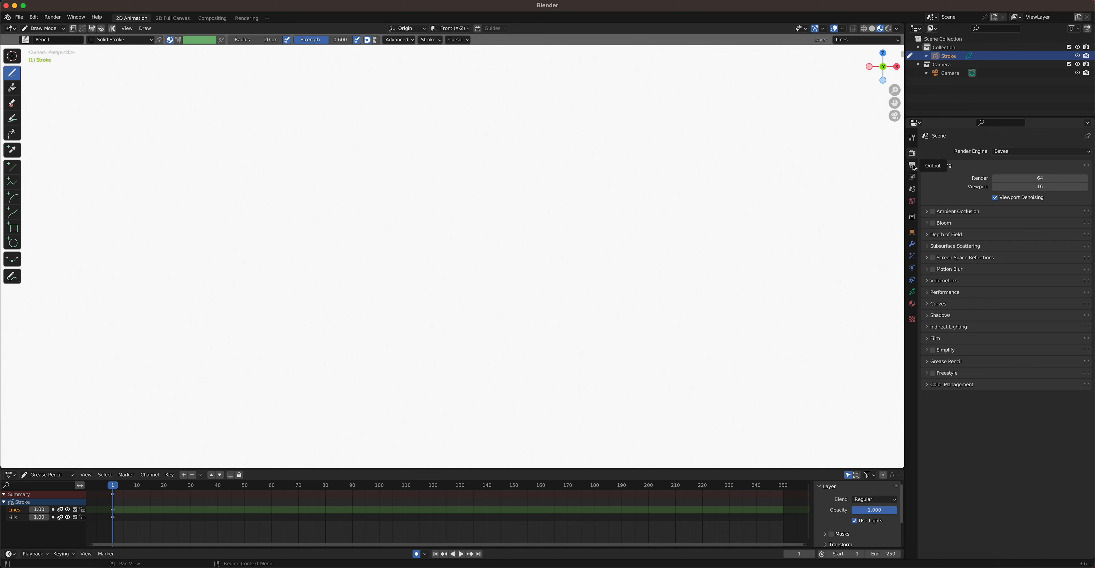
left_click(912, 166)
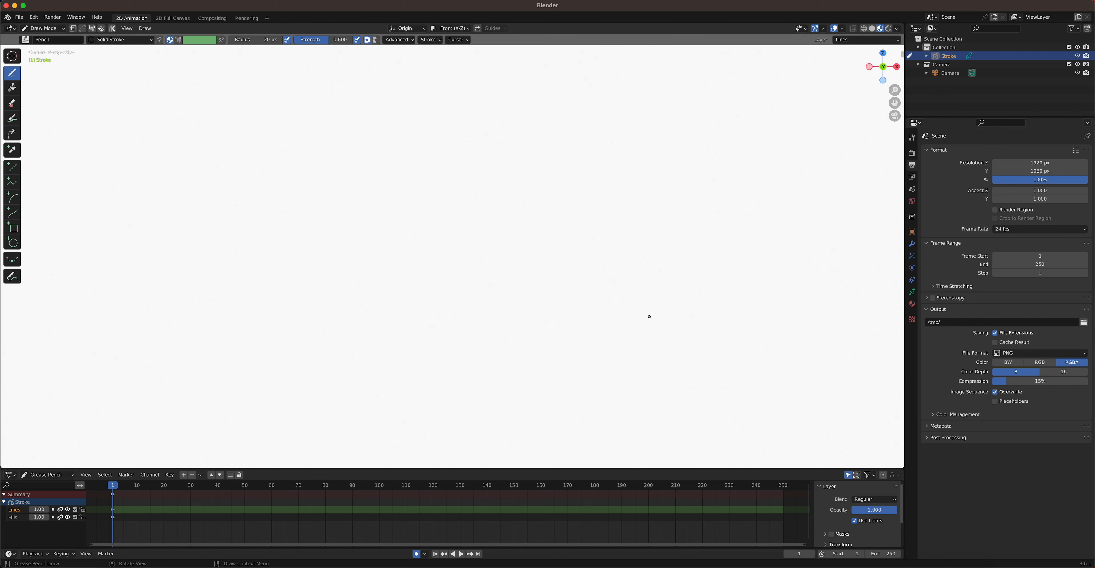
scroll(663, 320, "down", 2)
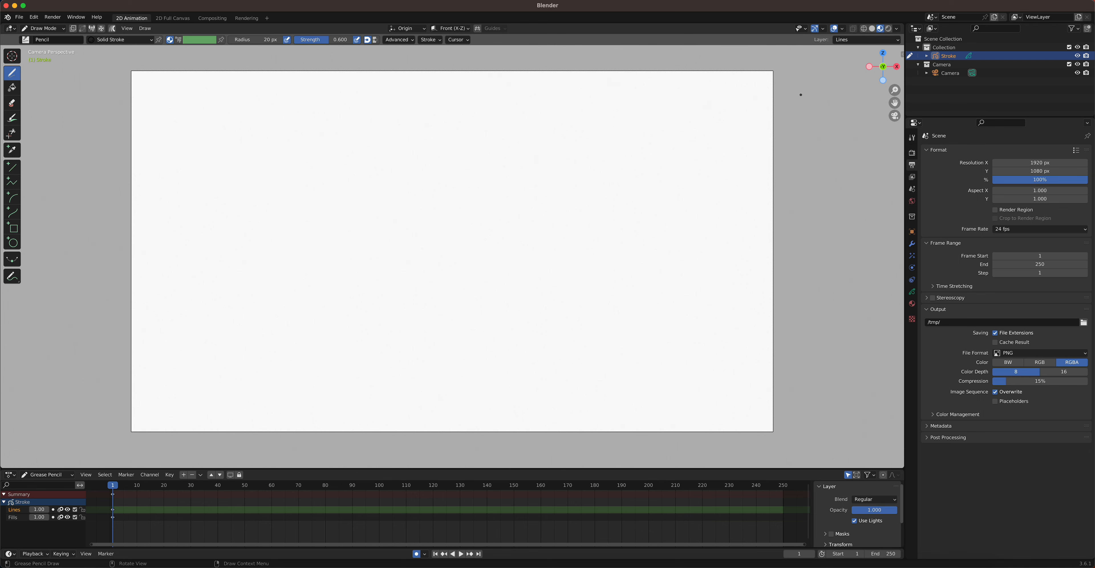
With the Ink Pen brush, handwrite 1920 near the canvas's upper edge and 1080 near its right edge, each flanked by two outward arrows.
left_click(26, 39)
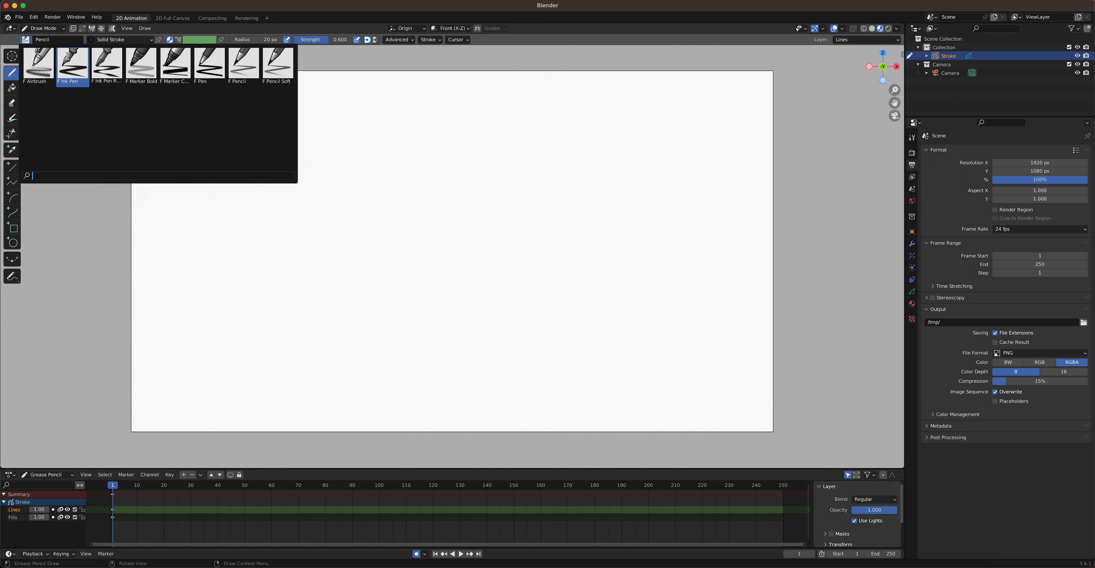
left_click(73, 67)
mouse_move(400, 83)
left_mouse_down()
mouse_move(398, 107)
mouse_move(452, 97)
mouse_move(451, 87)
left_mouse_up()
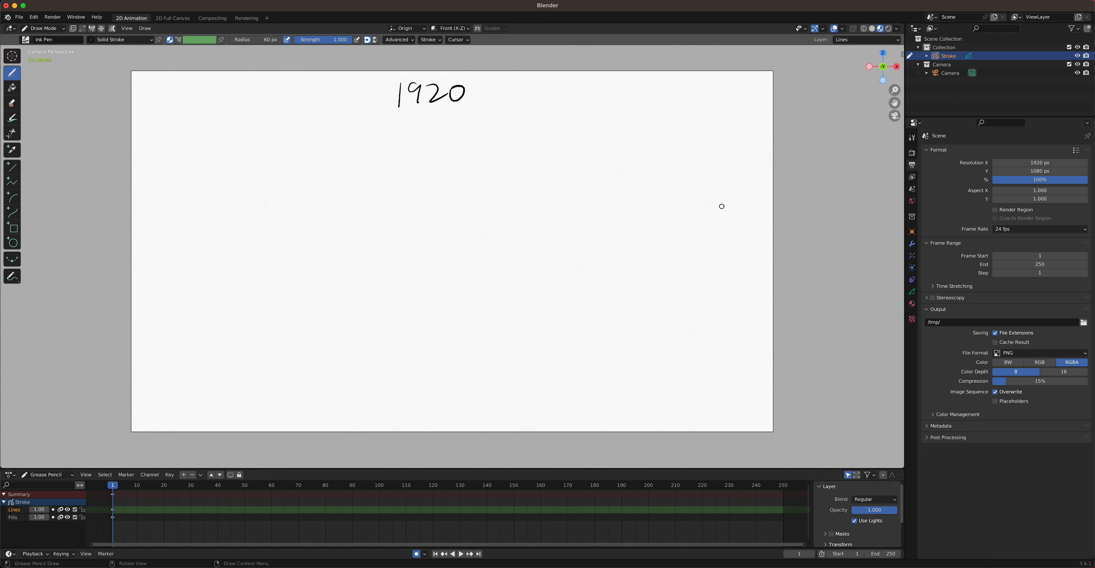
mouse_move(714, 214)
left_mouse_down()
mouse_move(712, 233)
mouse_move(753, 209)
left_mouse_up()
left_click_drag(738, 250, 744, 294)
mouse_move(738, 193)
left_mouse_down()
mouse_move(730, 167)
mouse_move(743, 157)
left_mouse_up()
mouse_move(483, 91)
left_mouse_down()
mouse_move(538, 85)
mouse_move(530, 99)
left_mouse_up()
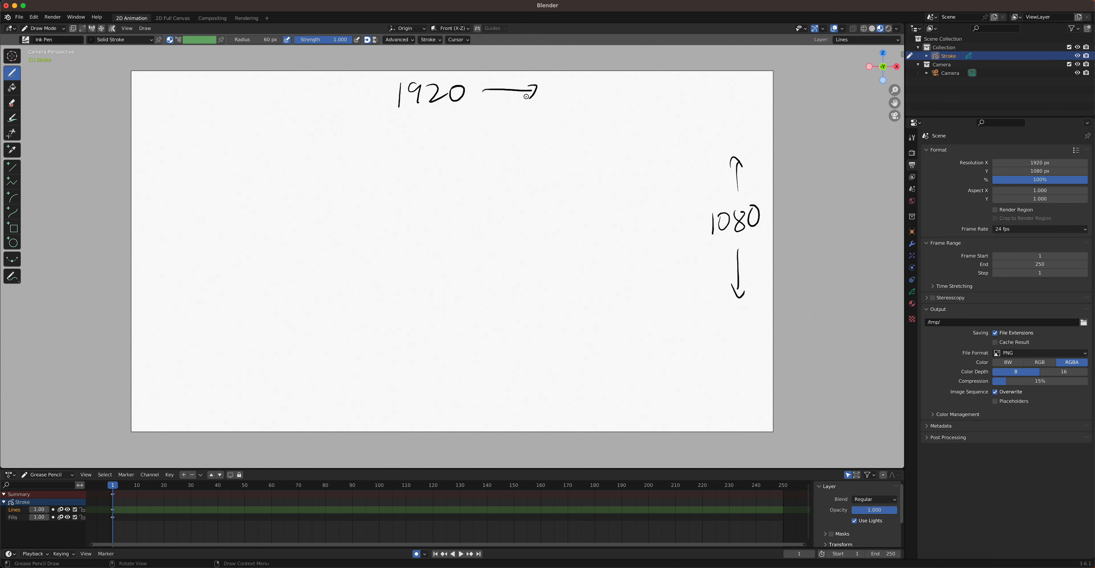
mouse_move(373, 96)
left_mouse_down()
mouse_move(321, 96)
mouse_move(331, 104)
left_mouse_up()
Draw two roughly parallel curved strokes in the middle of the canvas and select the second one in Edit Mode.
left_click_drag(313, 294, 495, 182)
mouse_move(397, 279)
left_mouse_down()
mouse_move(411, 254)
mouse_move(584, 177)
left_mouse_up()
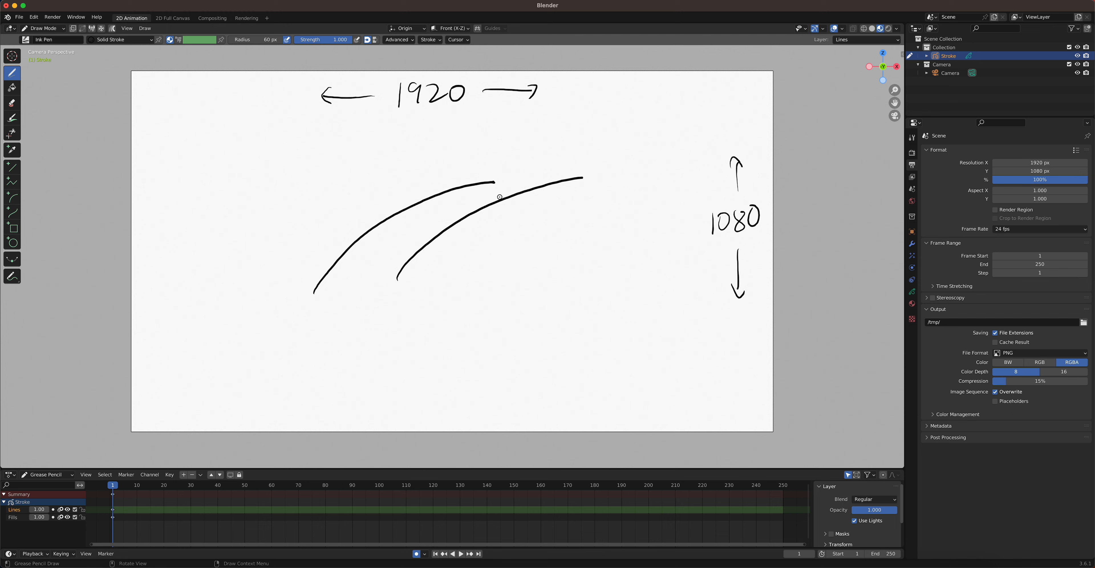
left_click(49, 28)
left_click(58, 48)
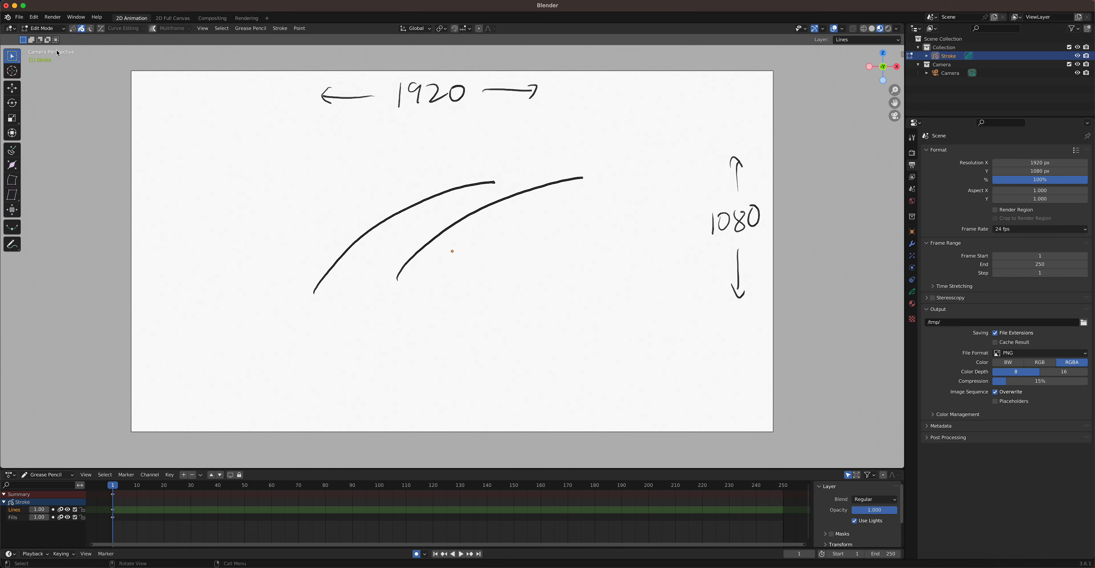
mouse_move(425, 226)
left_mouse_down()
mouse_move(546, 231)
mouse_move(544, 220)
left_mouse_up()
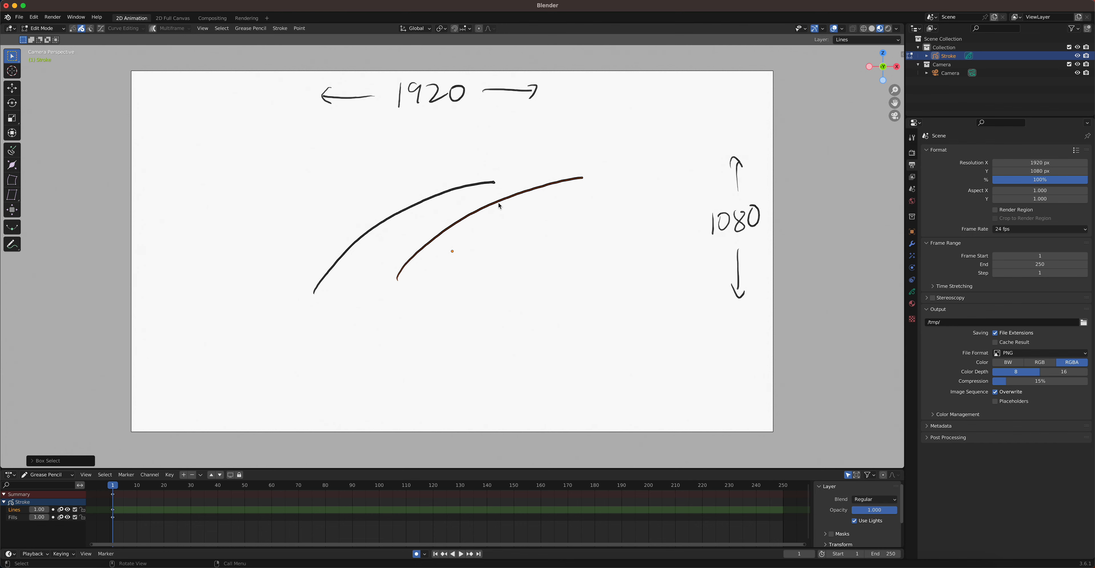
Examine the selected curve up close with its individual points shown, and return to Draw Mode.
scroll(500, 205, "up", 10)
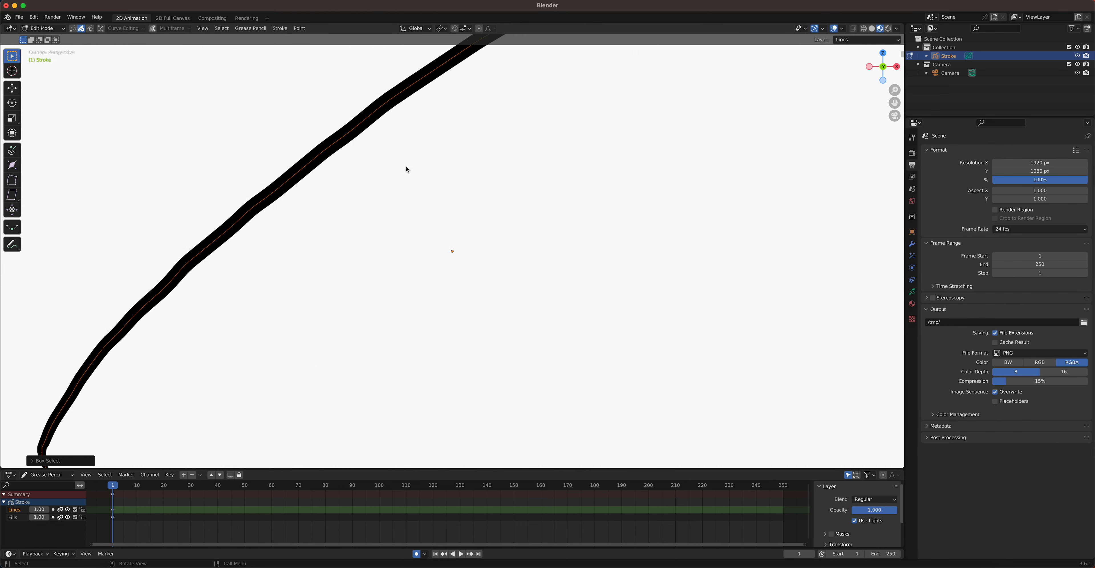
left_click(73, 28)
scroll(450, 225, "down", 8)
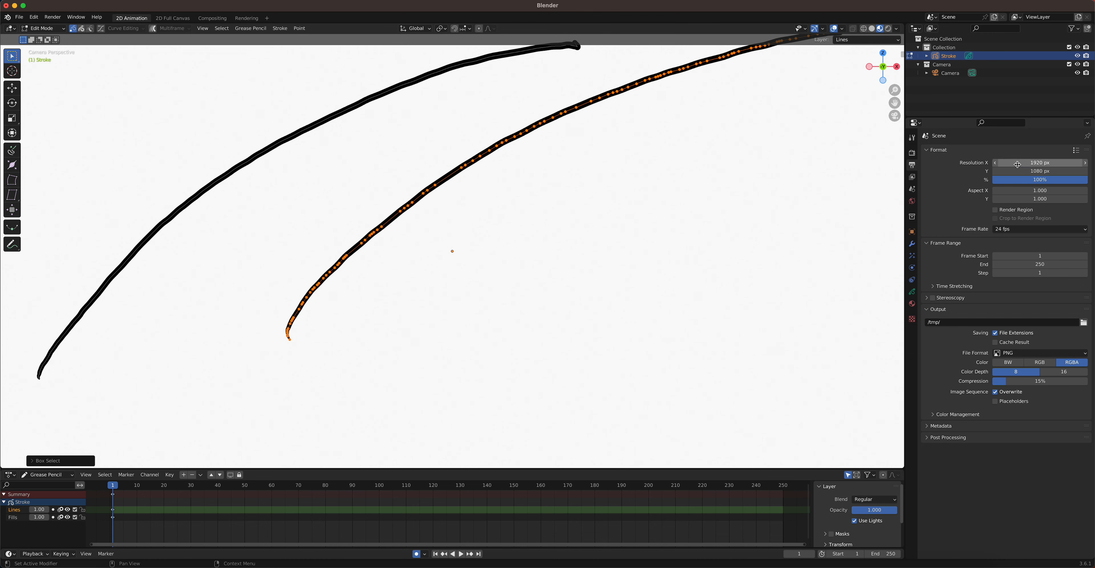
scroll(610, 210, "down", 3)
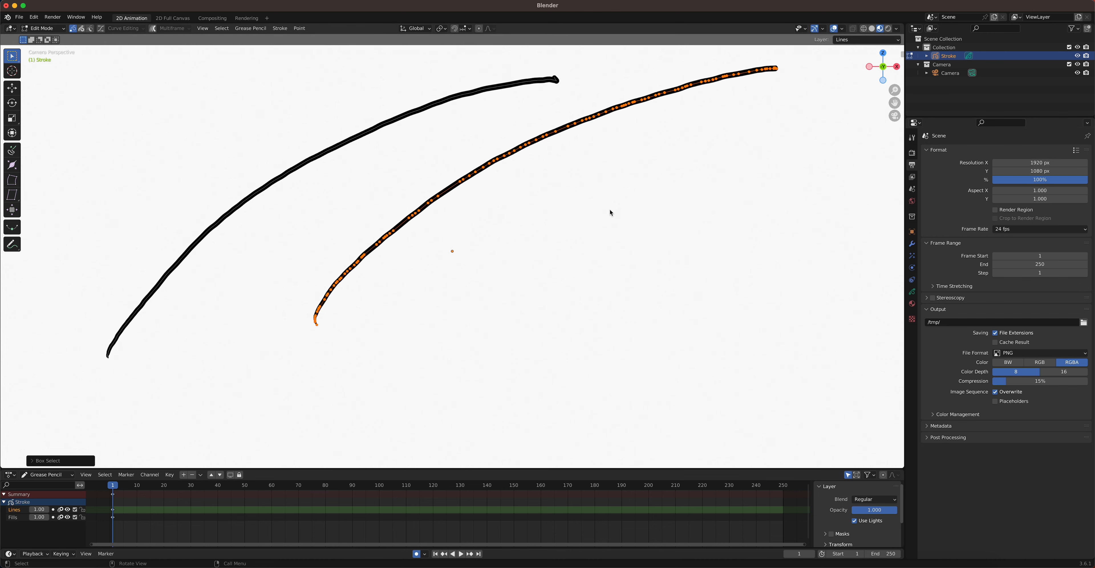
scroll(595, 234, "down", 3)
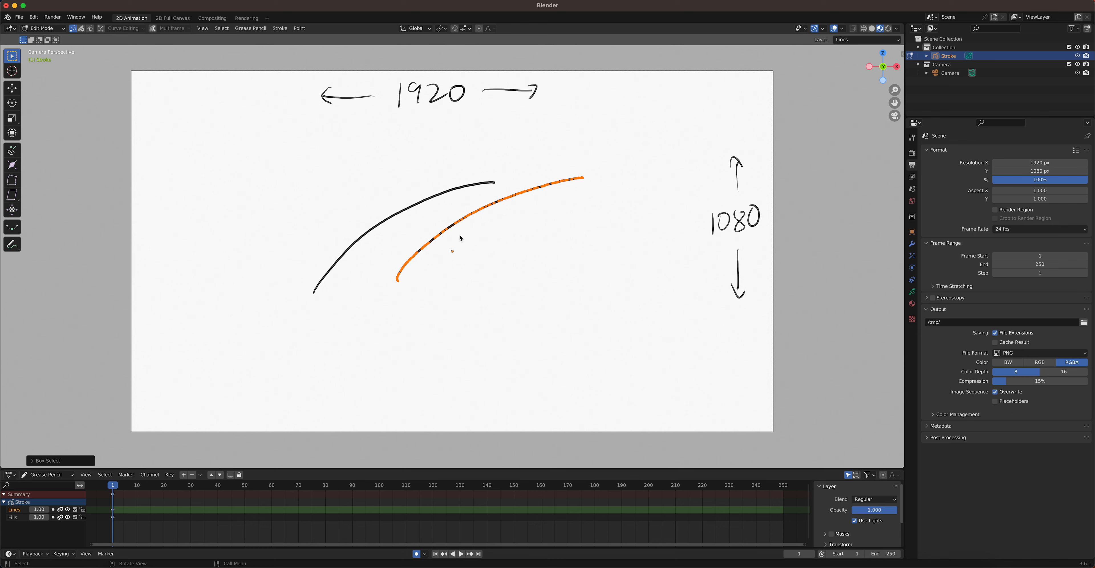
key("Tab")
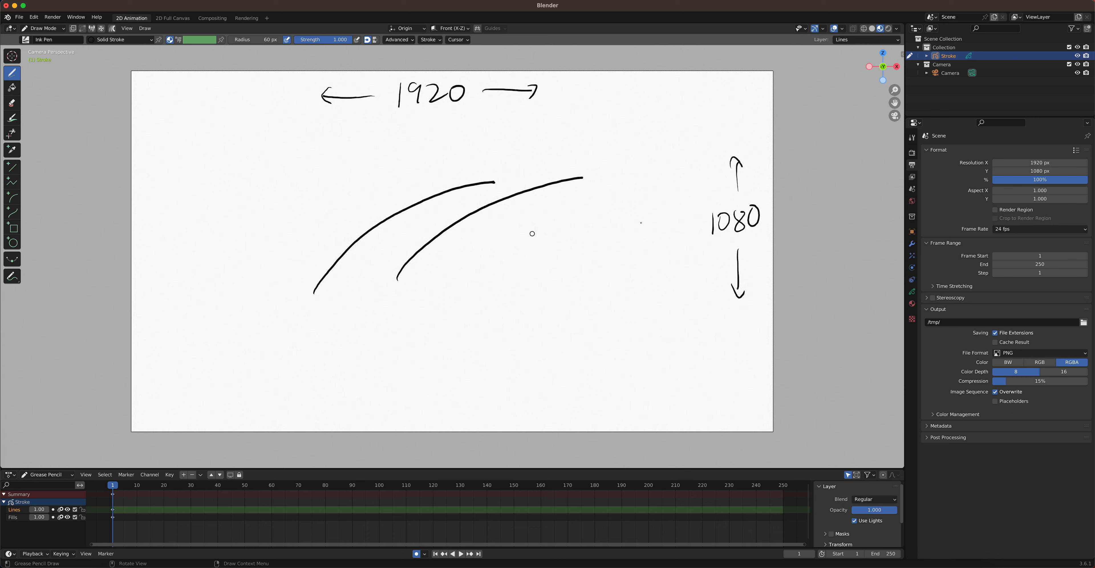
Double the output resolution to 3840 px by 2160 px.
left_click(1059, 163)
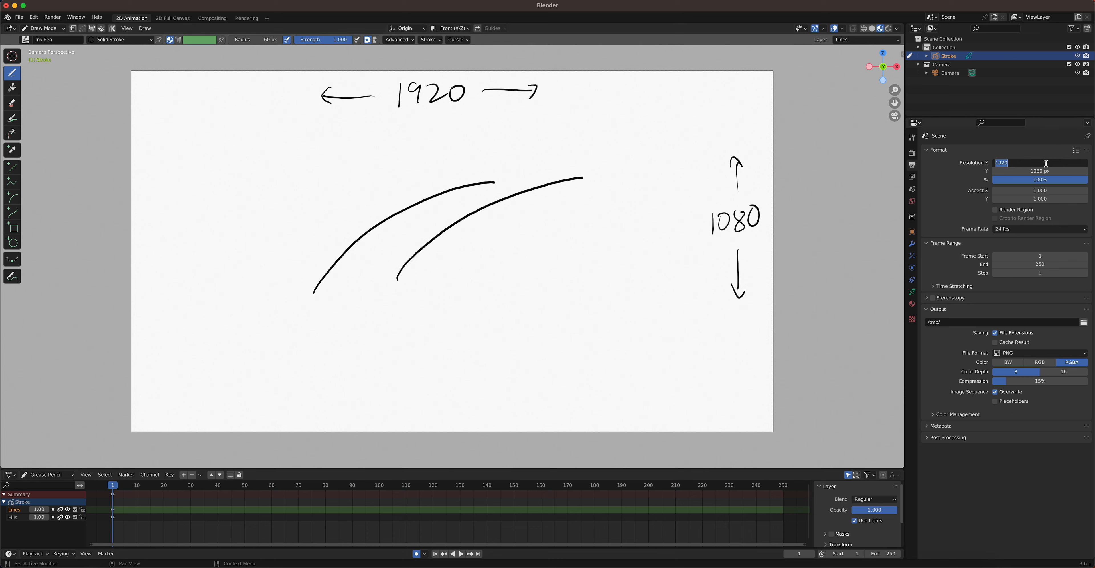
left_click(1046, 163)
type("*2")
key("Return")
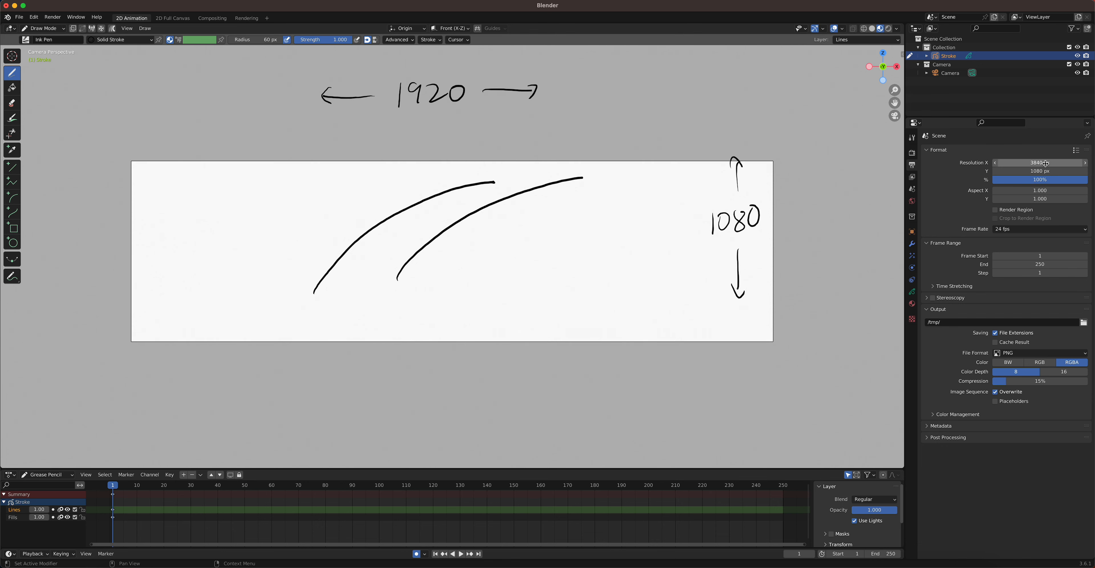
left_click(1052, 172)
left_click(1052, 172)
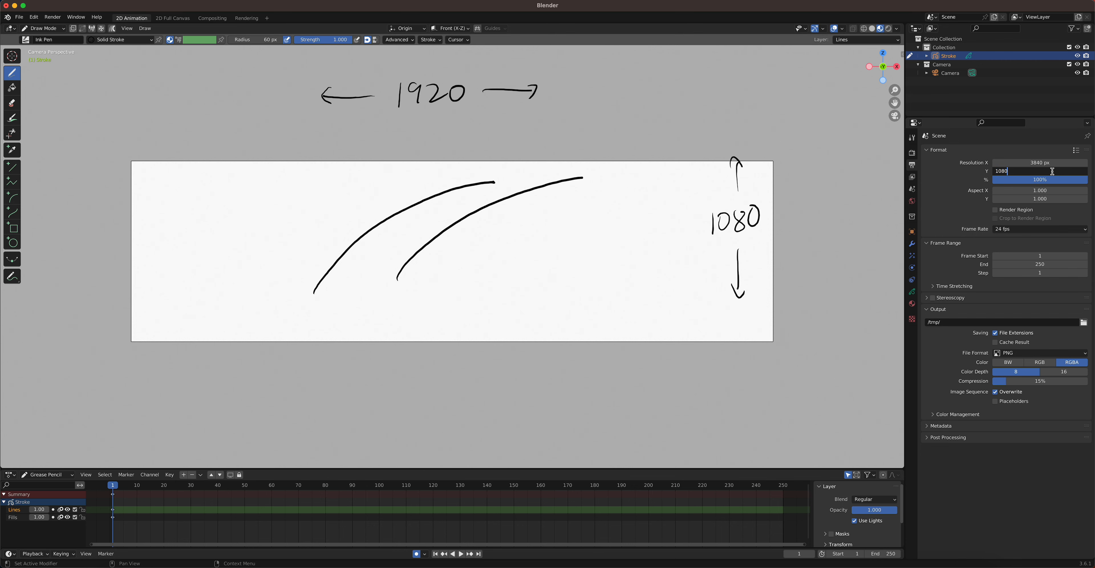
type("*2")
key("Return")
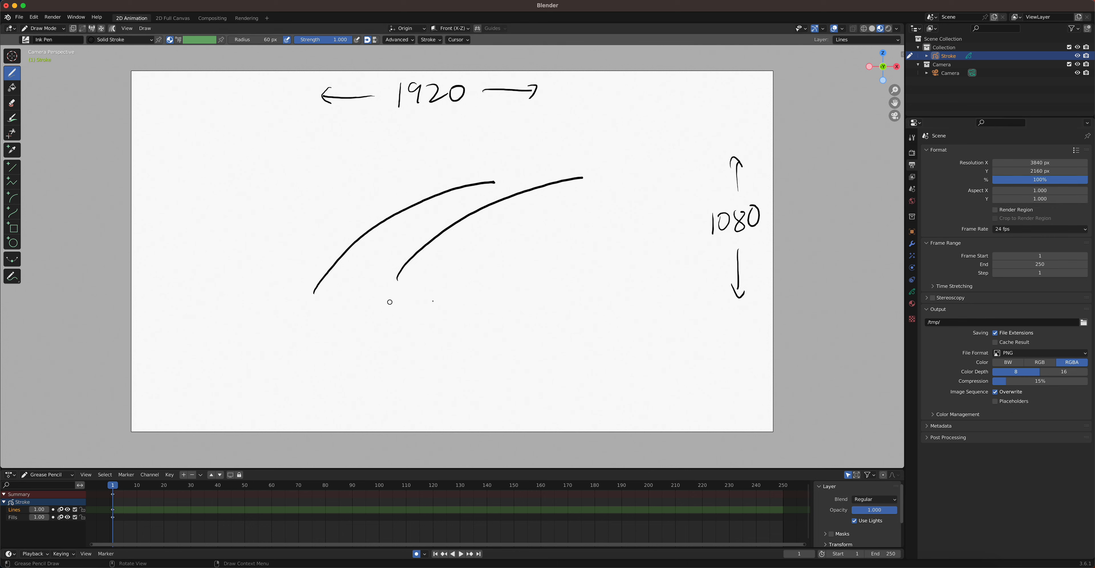
Sketch a rough rectangle over the two curves and handwrite 3840 and 2160 with long arrows spanning the canvas's width and height.
mouse_move(361, 190)
left_mouse_down()
mouse_move(479, 183)
mouse_move(535, 249)
mouse_move(499, 293)
mouse_move(343, 285)
mouse_move(342, 186)
mouse_move(535, 178)
mouse_move(530, 303)
mouse_move(372, 291)
mouse_move(352, 190)
left_mouse_up()
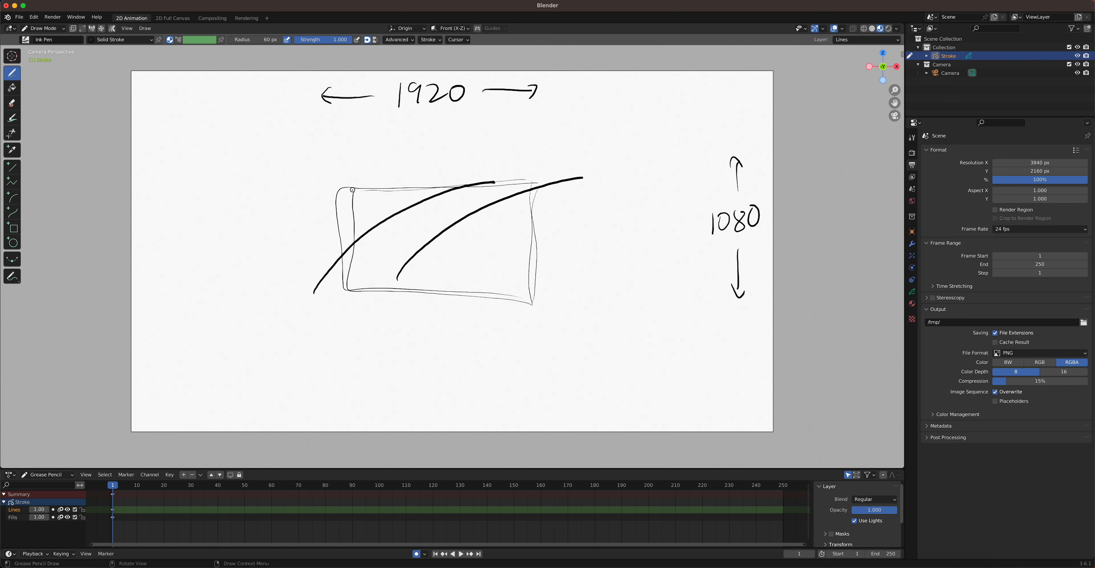
mouse_move(172, 139)
left_mouse_down()
mouse_move(175, 166)
mouse_move(244, 142)
mouse_move(306, 146)
left_mouse_up()
mouse_move(374, 139)
left_mouse_down()
mouse_move(435, 161)
mouse_move(747, 145)
left_mouse_up()
left_click_drag(746, 135, 748, 156)
mouse_move(687, 90)
left_mouse_down()
mouse_move(701, 77)
mouse_move(712, 90)
left_mouse_up()
left_click_drag(704, 84, 688, 231)
mouse_move(653, 247)
left_mouse_down()
mouse_move(673, 265)
mouse_move(690, 259)
left_mouse_up()
left_click_drag(703, 249, 705, 248)
mouse_move(696, 287)
left_mouse_down()
mouse_move(686, 430)
mouse_move(698, 405)
left_mouse_up()
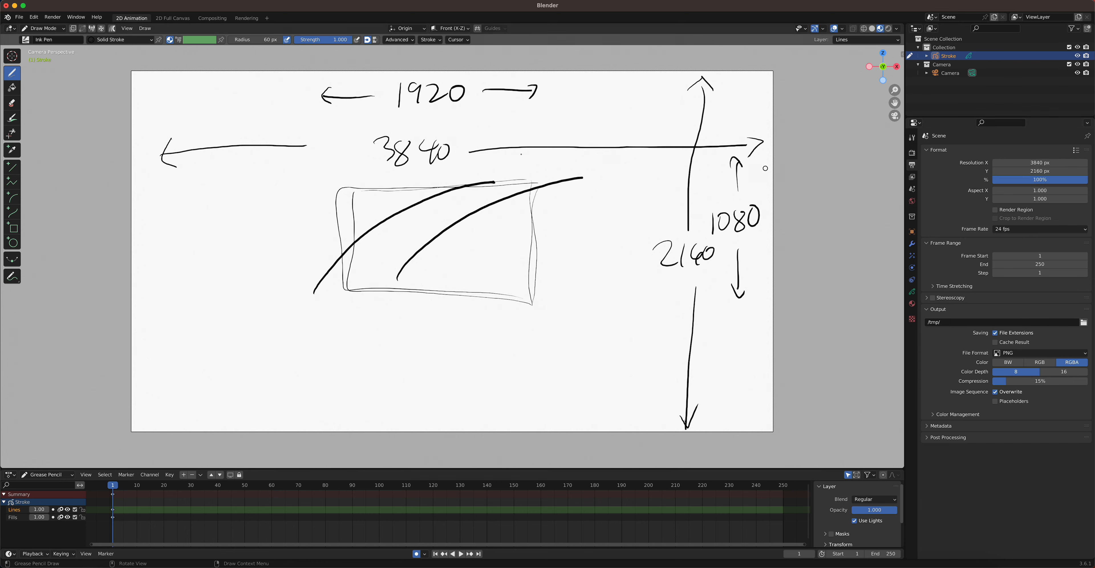
Render the current frame as an image, view the result and close the render window.
left_click(53, 16)
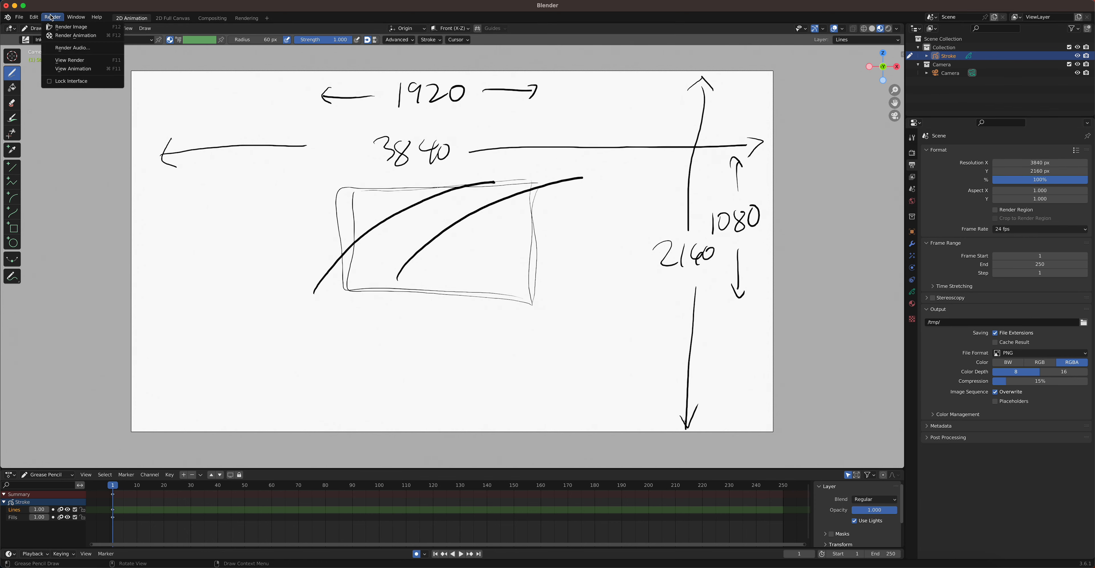
left_click(60, 25)
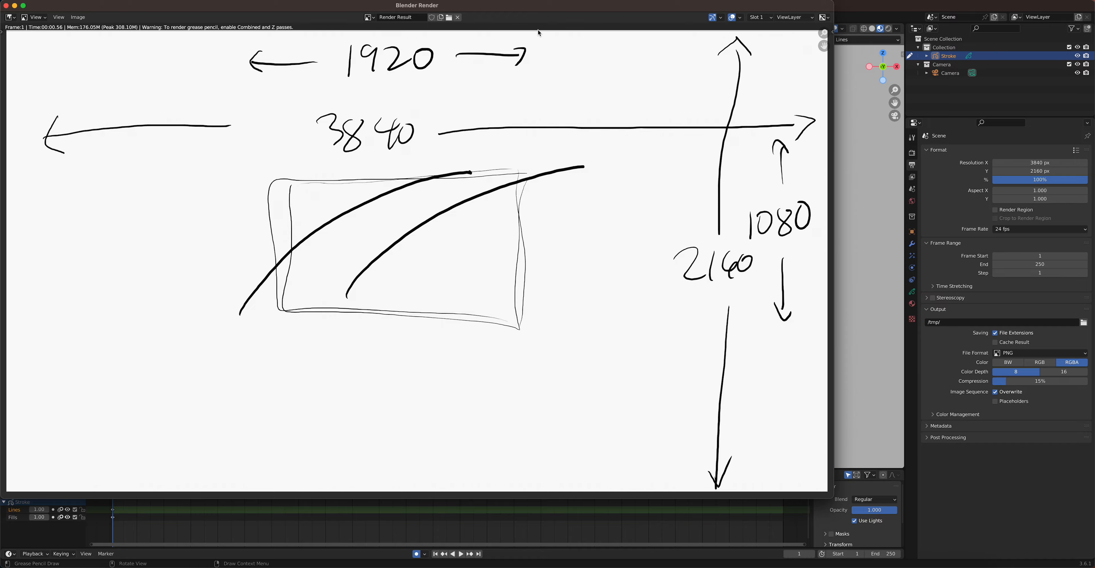
left_click_drag(574, 7, 670, 32)
left_click(103, 31)
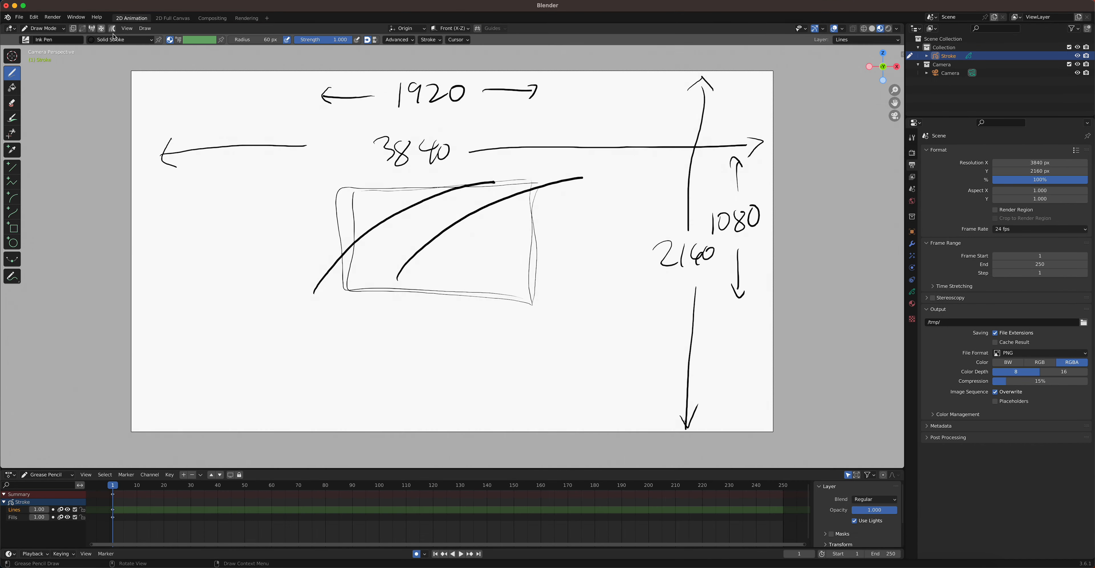
Set the output resolution back to 1920 px by 1080 px.
left_click(1065, 164)
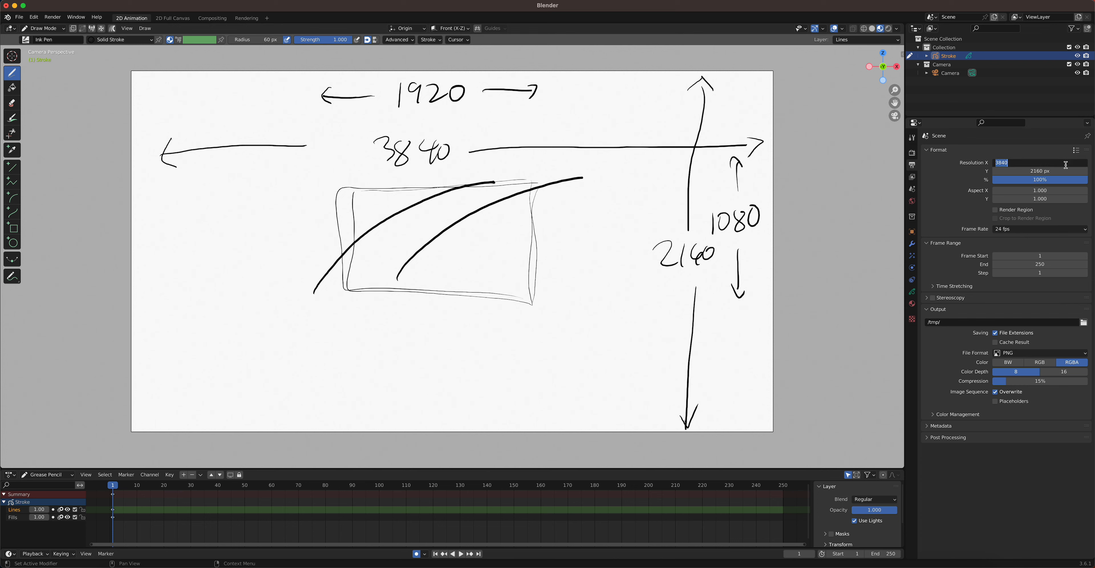
type("1920")
key("Return")
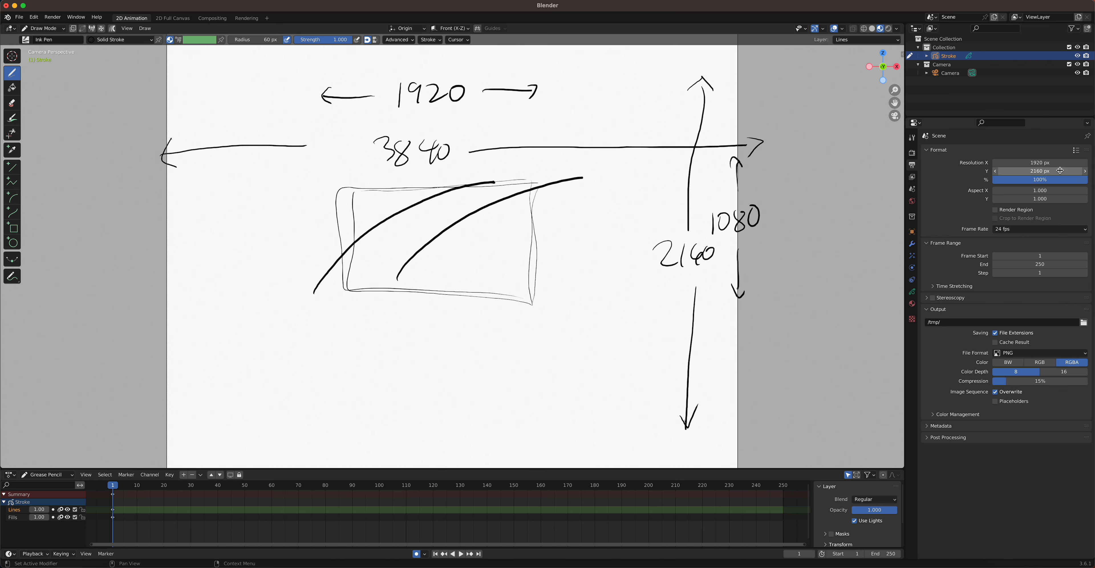
left_click(1060, 170)
type("1080")
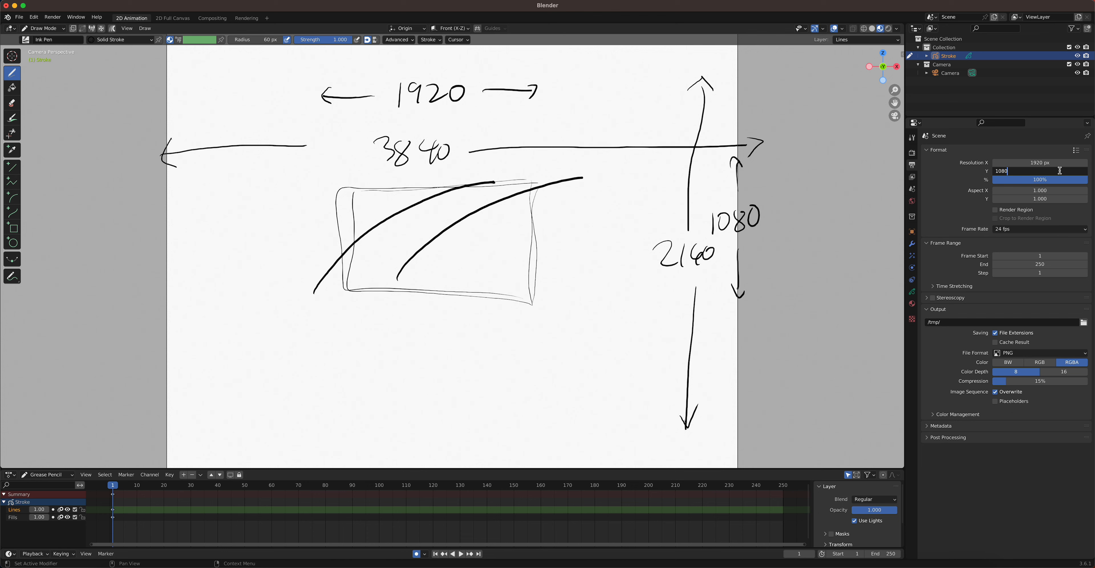
key("Return")
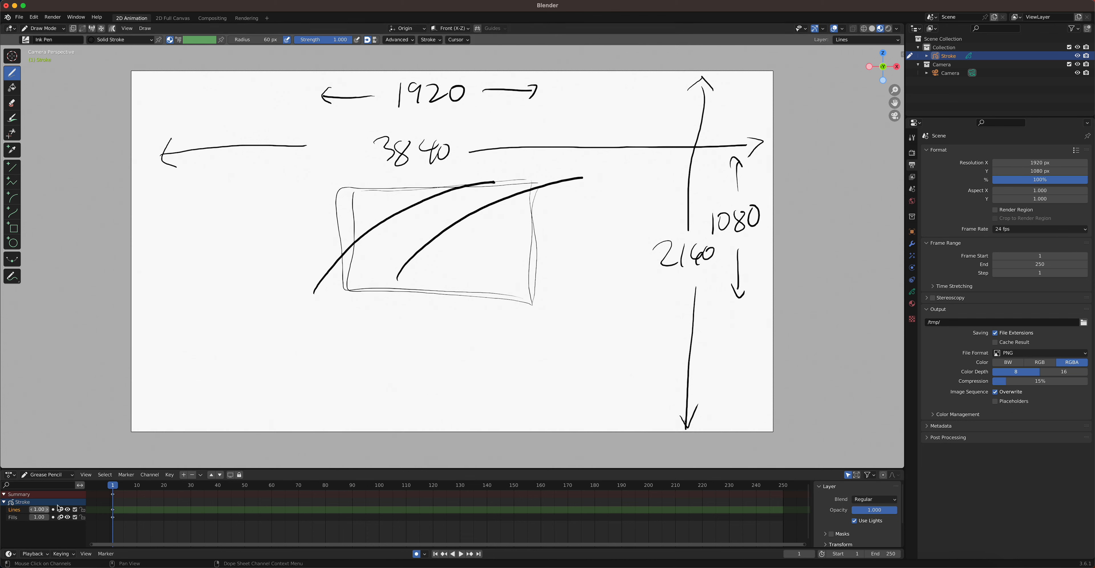
Render the frame at the reduced resolution, move the result over the canvas to compare it, and close the render window.
left_click(52, 17)
left_click(54, 25)
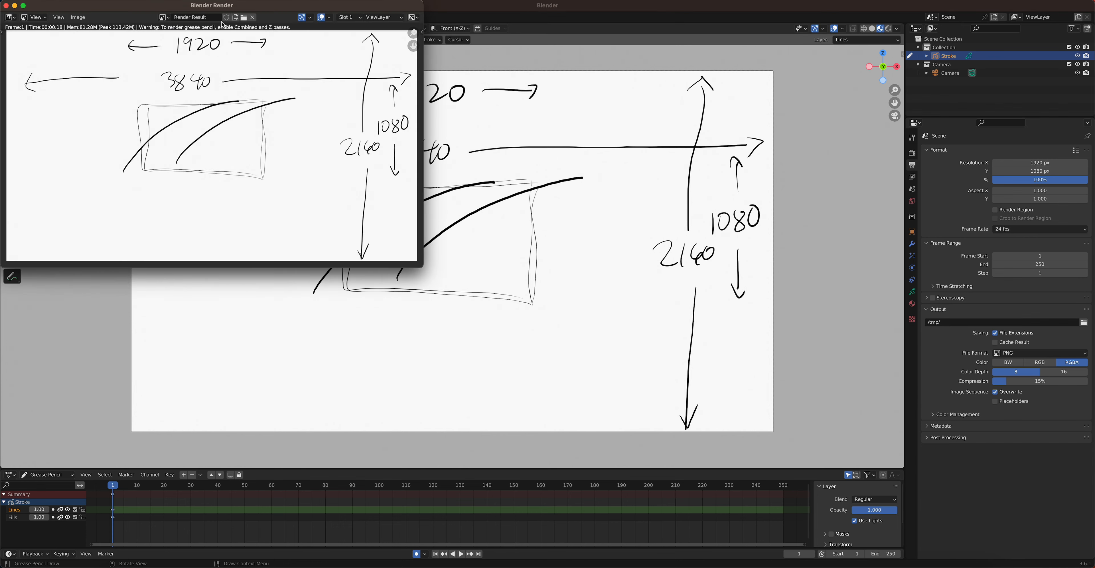
left_click_drag(226, 6, 442, 123)
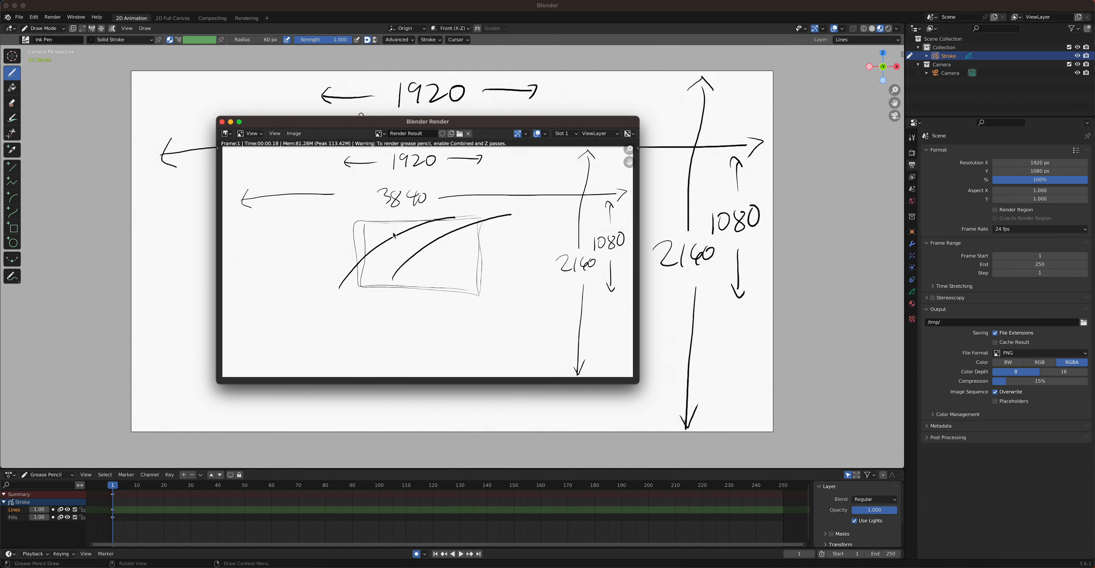
left_click(222, 122)
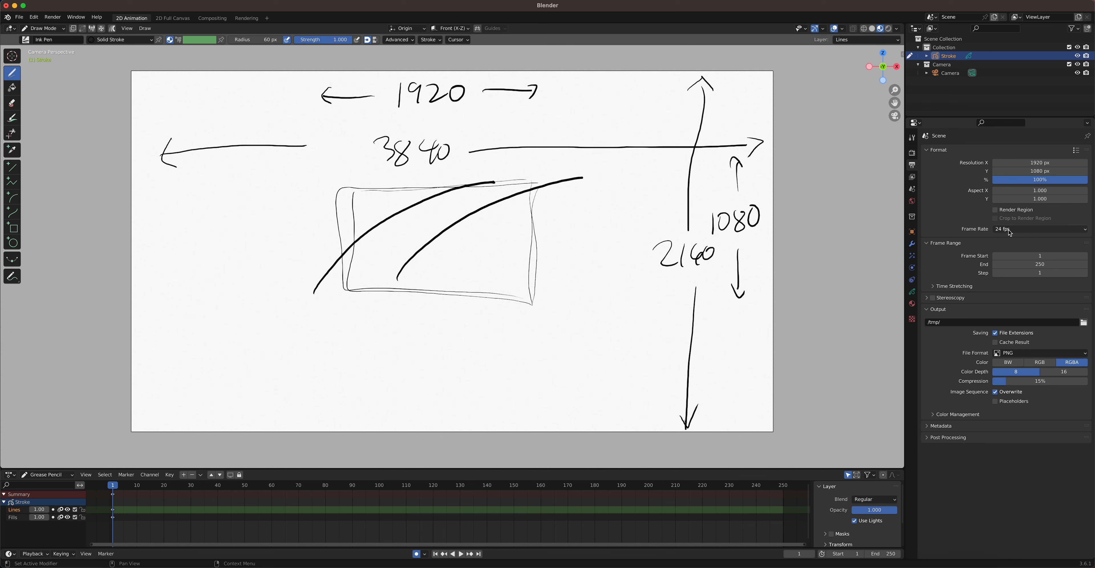
Handwrite "24 fps" below the sketched rectangle.
mouse_move(389, 322)
left_mouse_down()
mouse_move(414, 335)
mouse_move(437, 323)
left_mouse_up()
left_click_drag(433, 309, 435, 342)
left_click_drag(477, 311, 467, 339)
mouse_move(458, 330)
left_mouse_down()
mouse_move(478, 325)
mouse_move(484, 342)
left_mouse_up()
left_click_drag(482, 323, 500, 327)
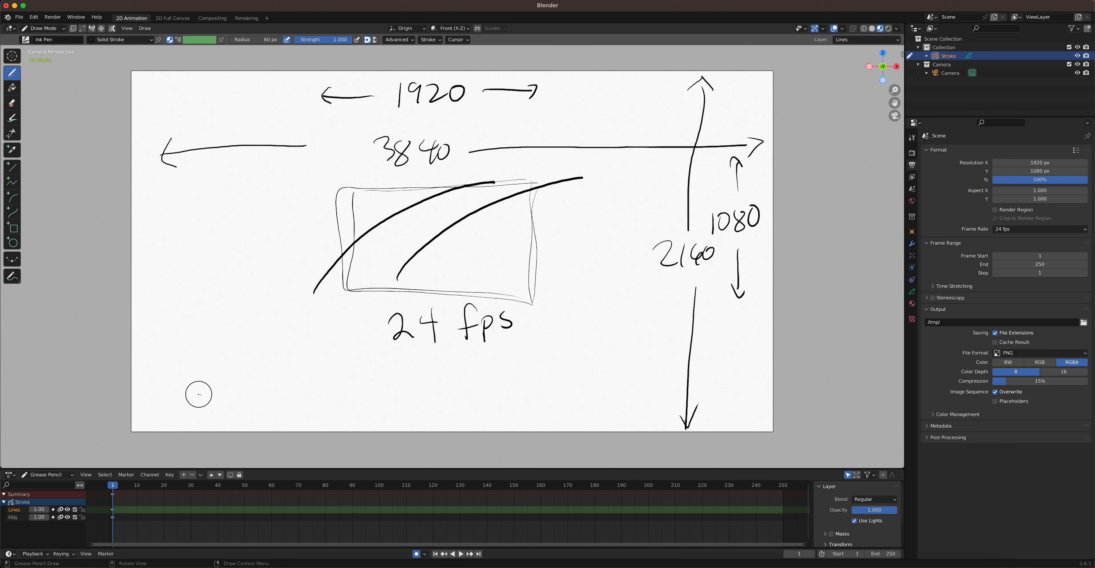
Sketch a bouncing ball's successive positions along an arc beside the 24 fps note, with squashed ovals at both landings and overlapping circles at the peak.
mouse_move(199, 395)
left_mouse_down()
mouse_move(176, 404)
mouse_move(198, 395)
mouse_move(191, 373)
mouse_move(177, 399)
mouse_move(195, 381)
mouse_move(186, 371)
mouse_move(204, 344)
mouse_move(186, 349)
left_mouse_up()
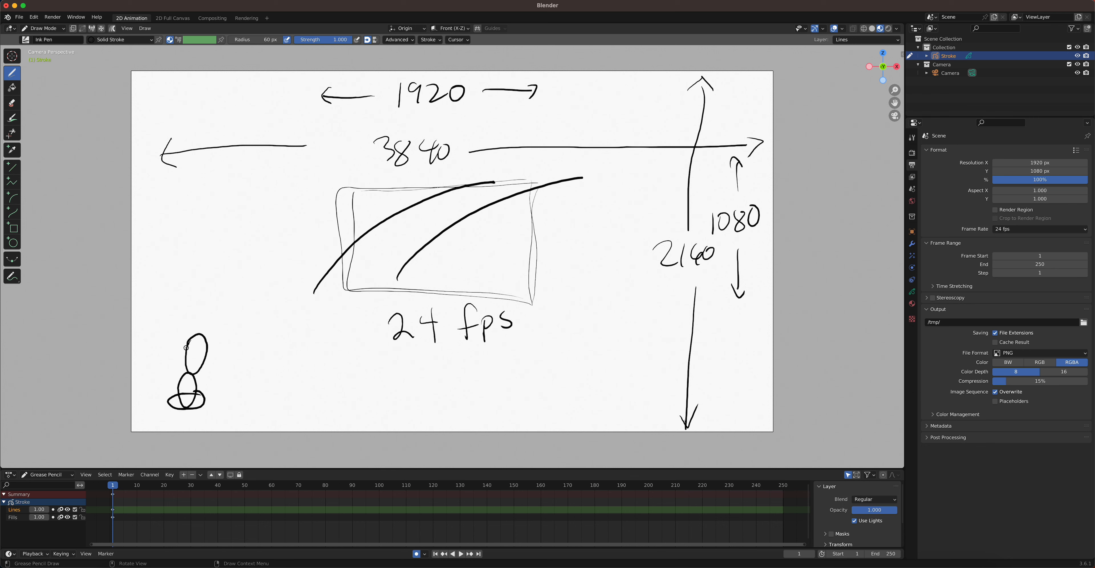
mouse_move(223, 311)
left_mouse_down()
mouse_move(208, 326)
mouse_move(225, 323)
mouse_move(234, 300)
mouse_move(266, 293)
mouse_move(244, 304)
mouse_move(253, 284)
mouse_move(283, 301)
mouse_move(285, 276)
mouse_move(308, 293)
mouse_move(293, 300)
mouse_move(298, 280)
mouse_move(337, 338)
mouse_move(315, 303)
left_mouse_up()
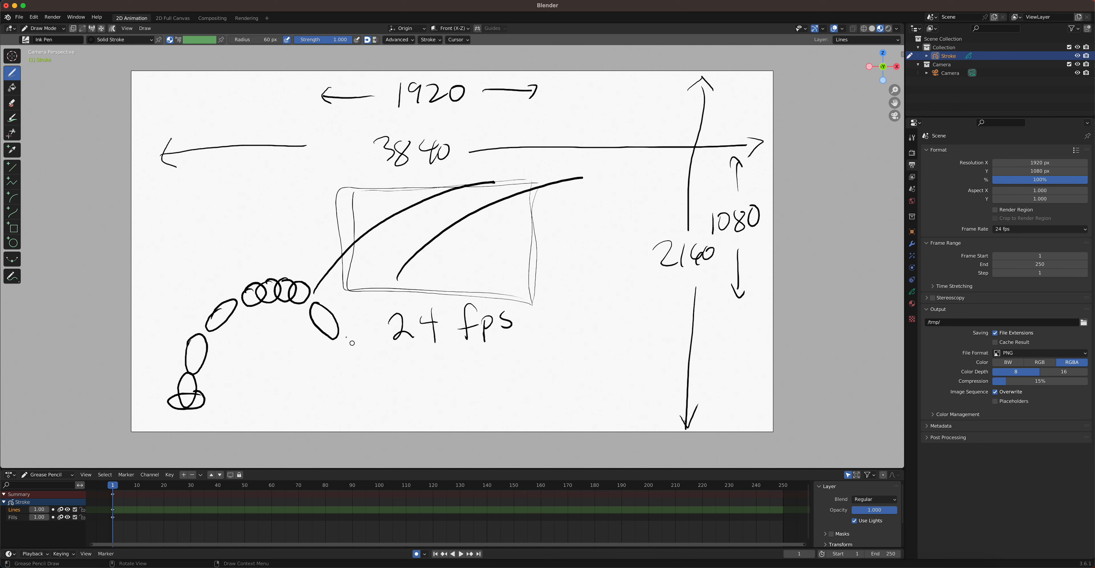
mouse_move(342, 349)
left_mouse_down()
mouse_move(351, 386)
mouse_move(341, 350)
left_mouse_up()
mouse_move(330, 401)
left_mouse_down()
mouse_move(374, 399)
mouse_move(359, 386)
mouse_move(342, 400)
left_mouse_up()
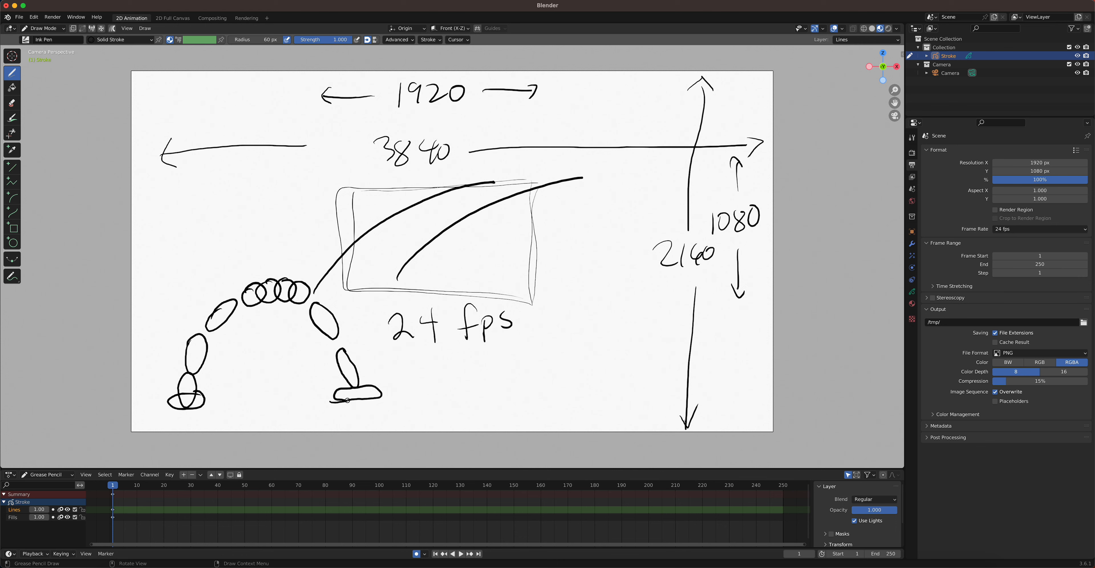
Start a new 2D Animation file without saving the current drawing.
left_click(20, 17)
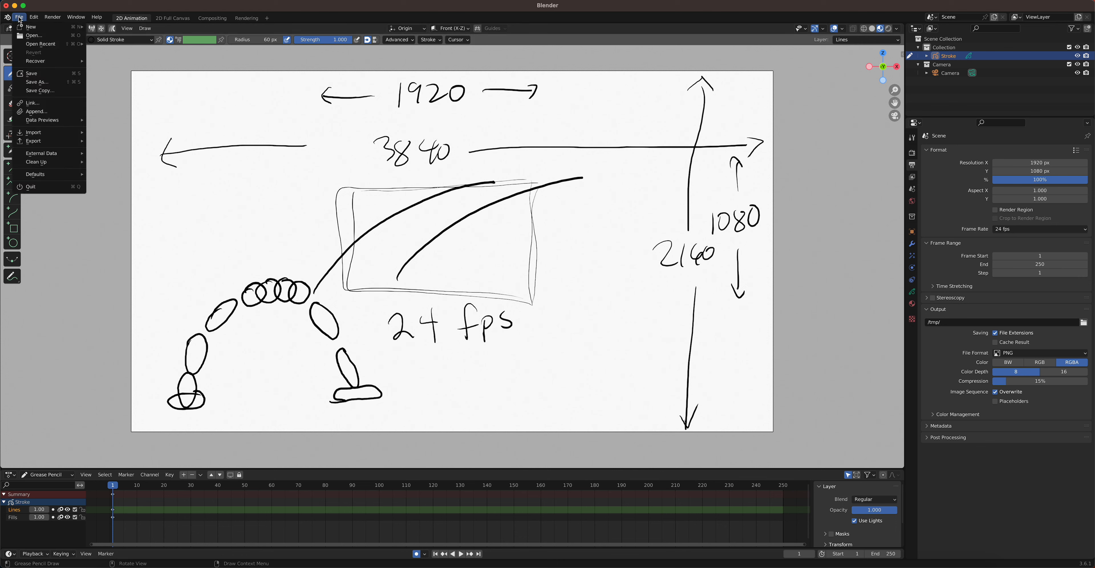
mouse_move(24, 27)
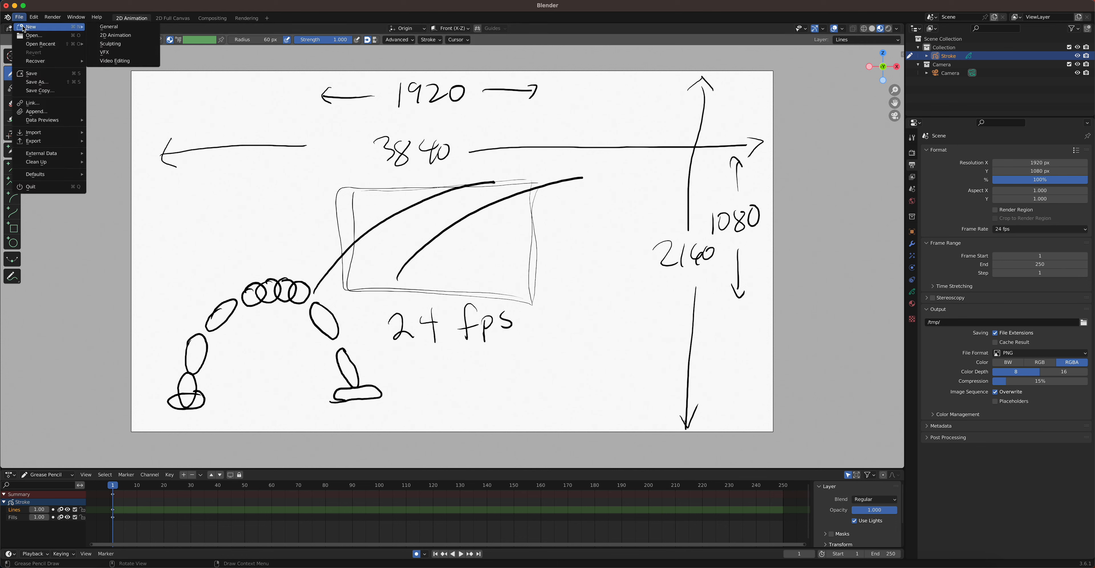
left_click(114, 35)
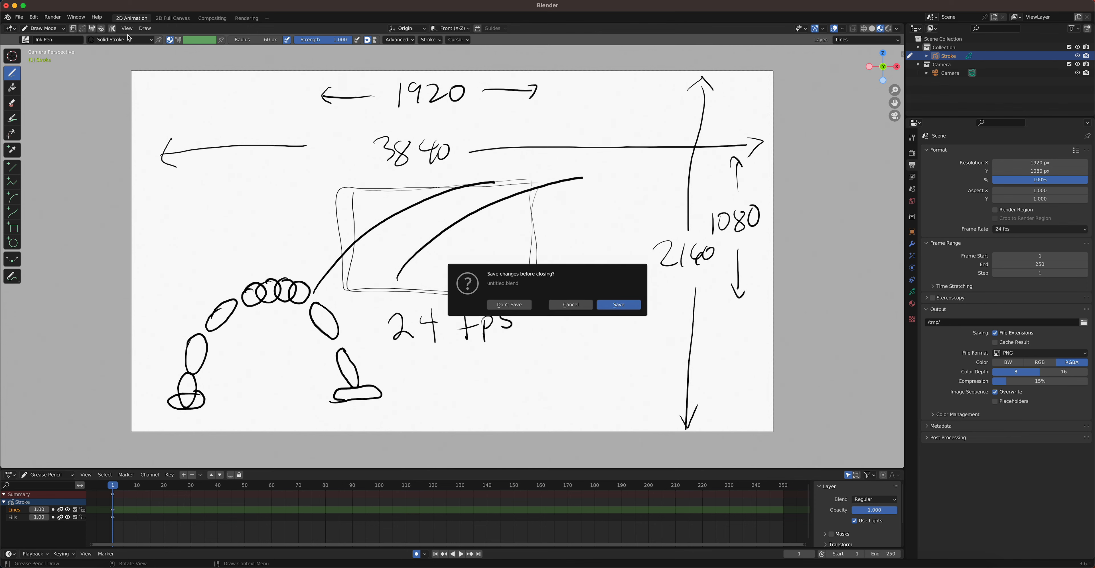
left_click(509, 305)
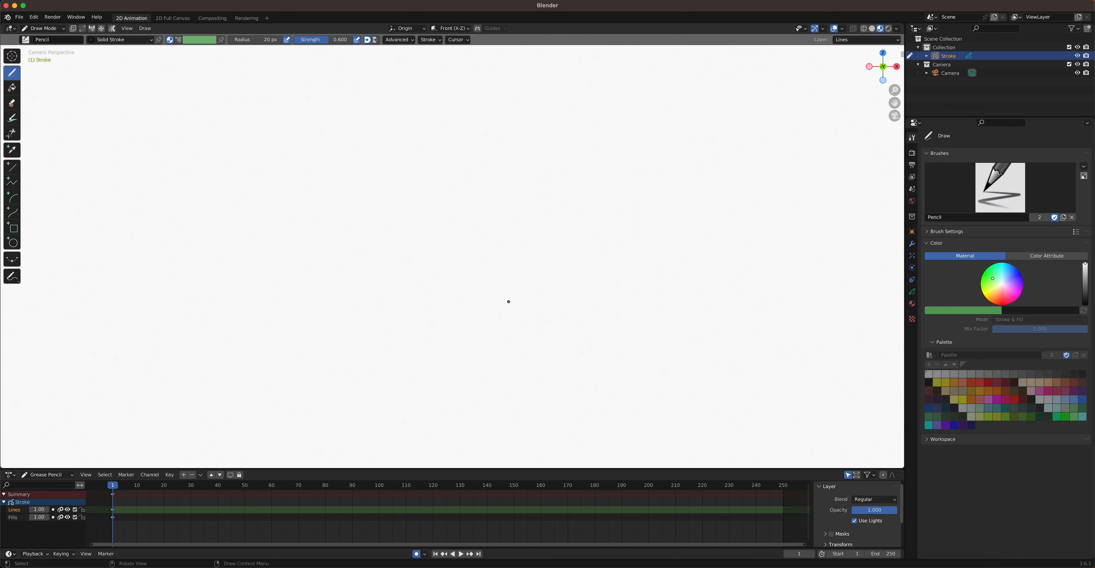
Enable the shadow and background for the Screencast Keys overlay, and hide the sidebar.
key("n")
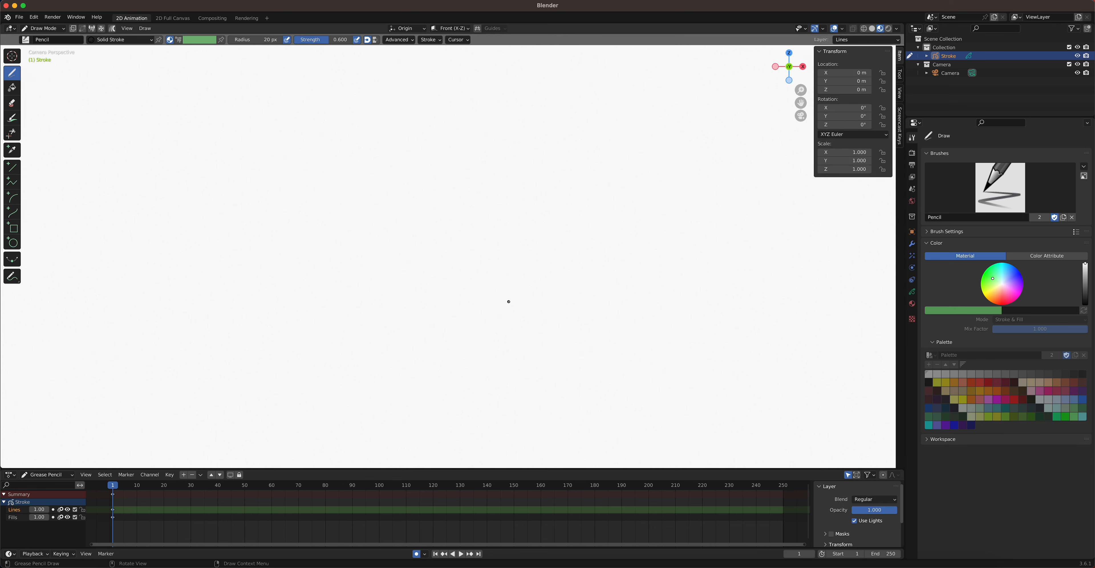
left_click(899, 124)
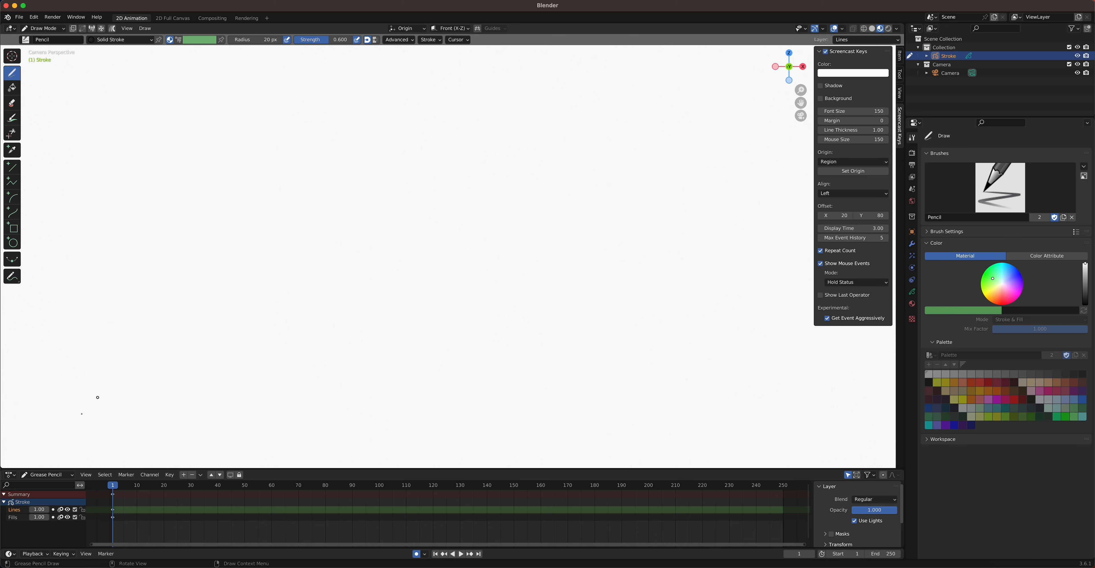
left_click(820, 87)
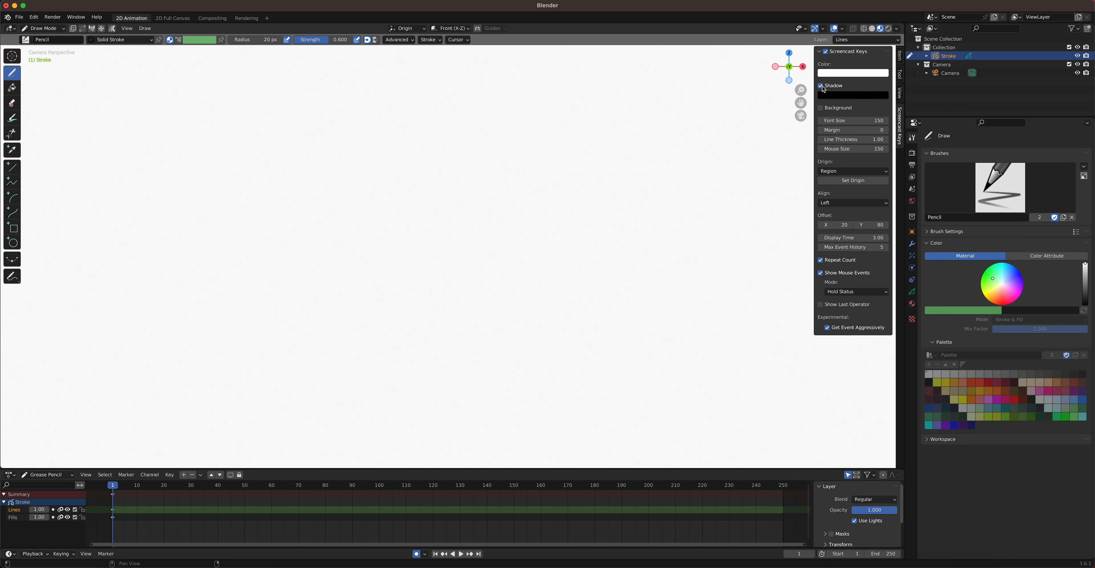
left_click(820, 109)
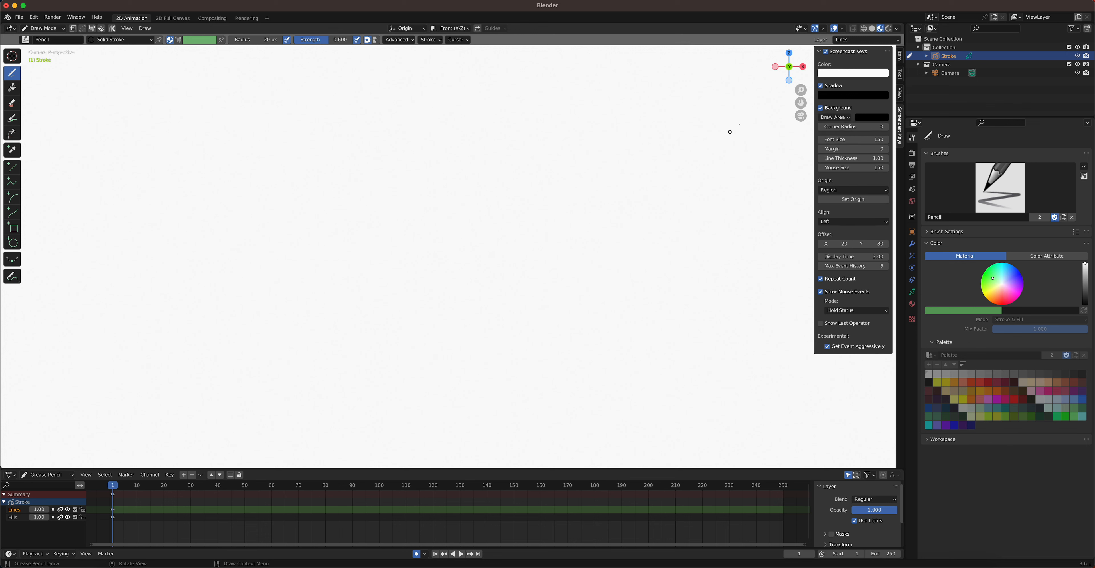
key("n")
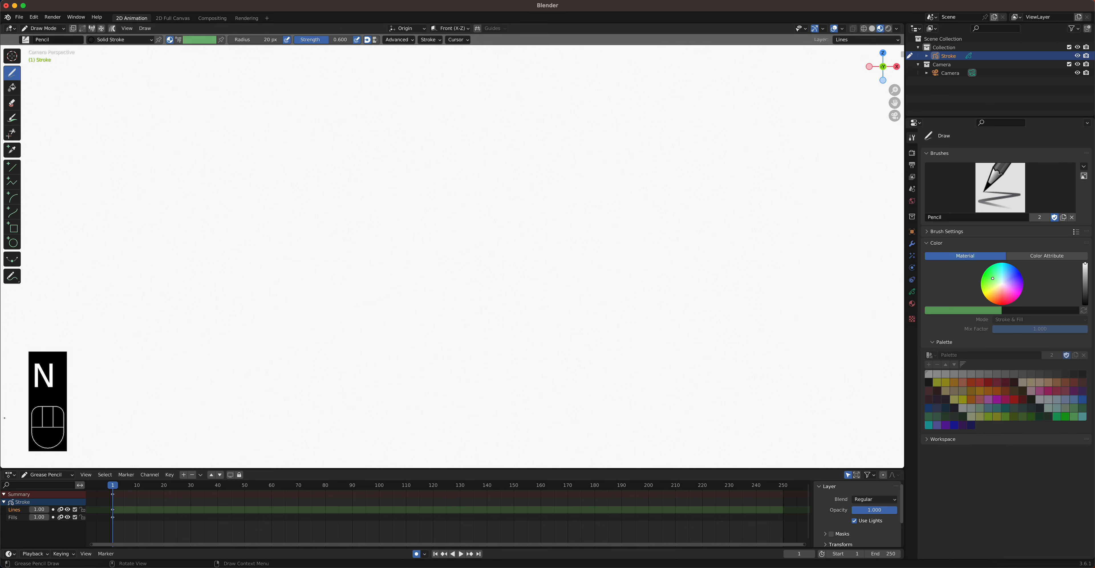
Try the Screencast Keys overlay without its background, restore the background and hide the sidebar.
key("n")
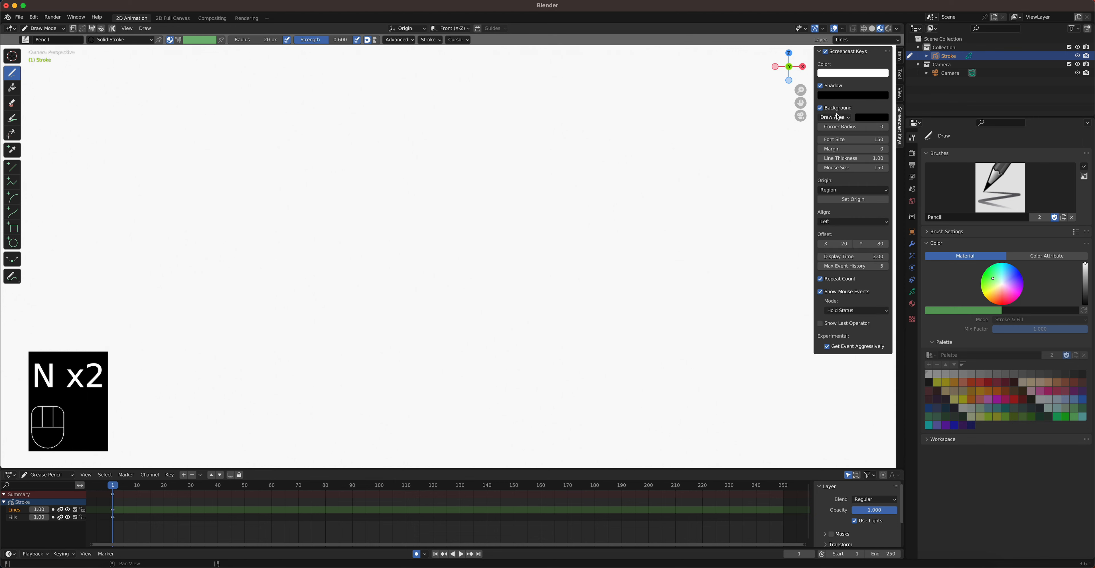
left_click(820, 108)
key("n")
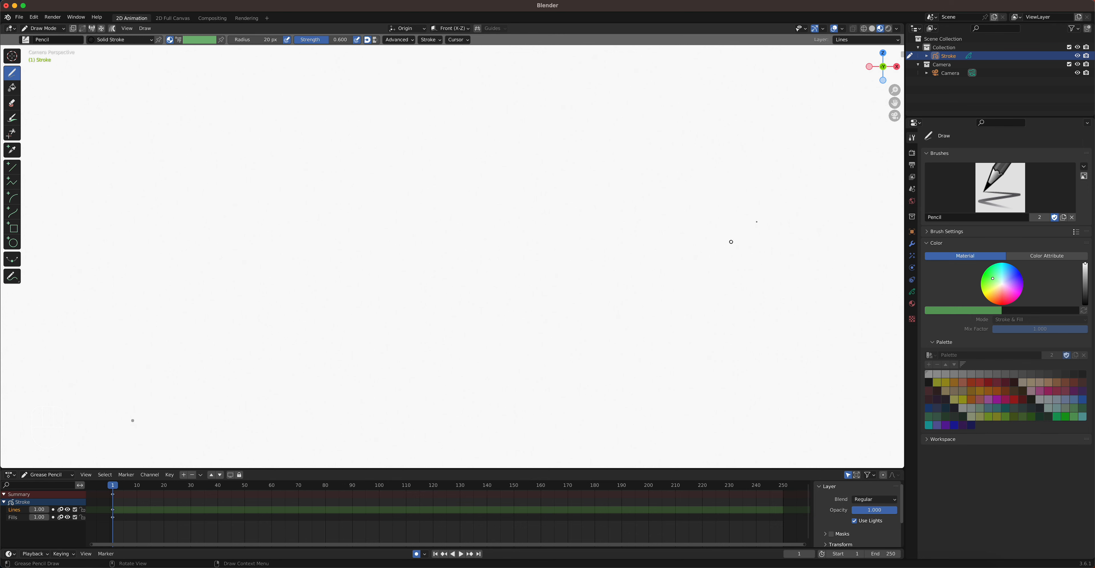
key("n")
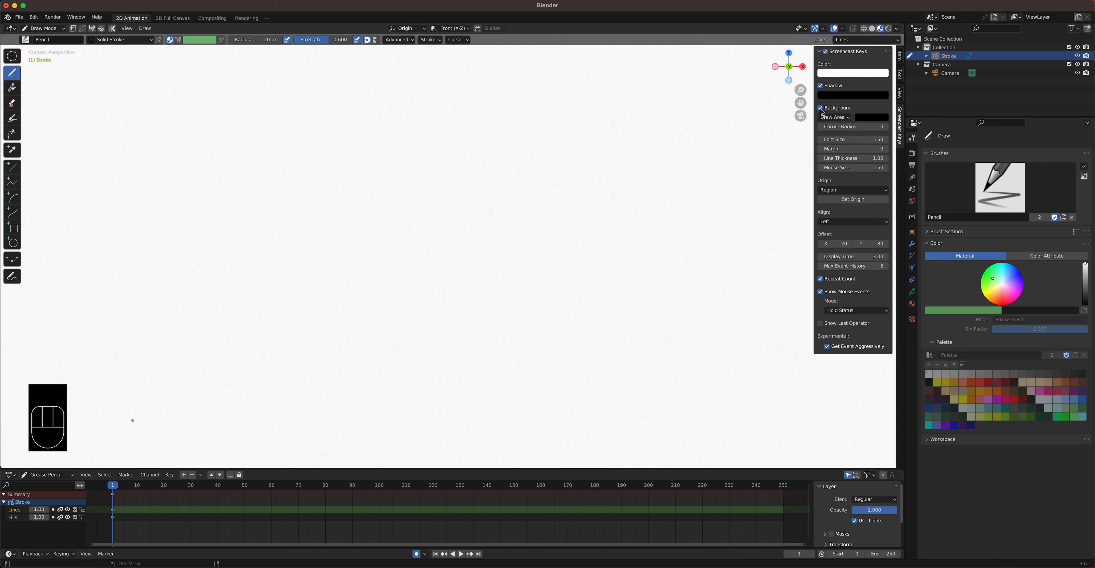
key("n")
key("n")
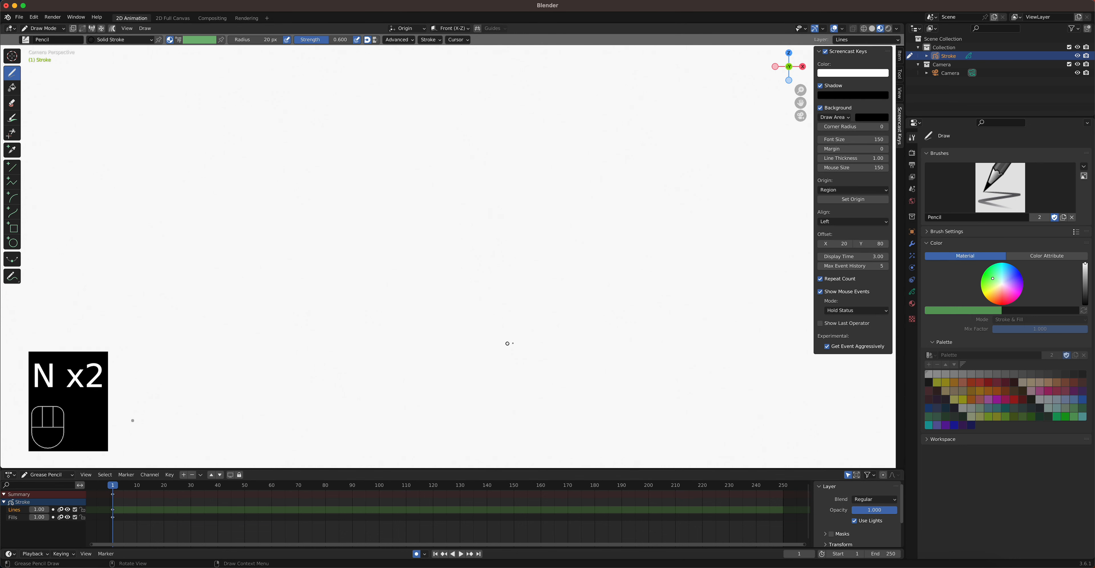
key("n")
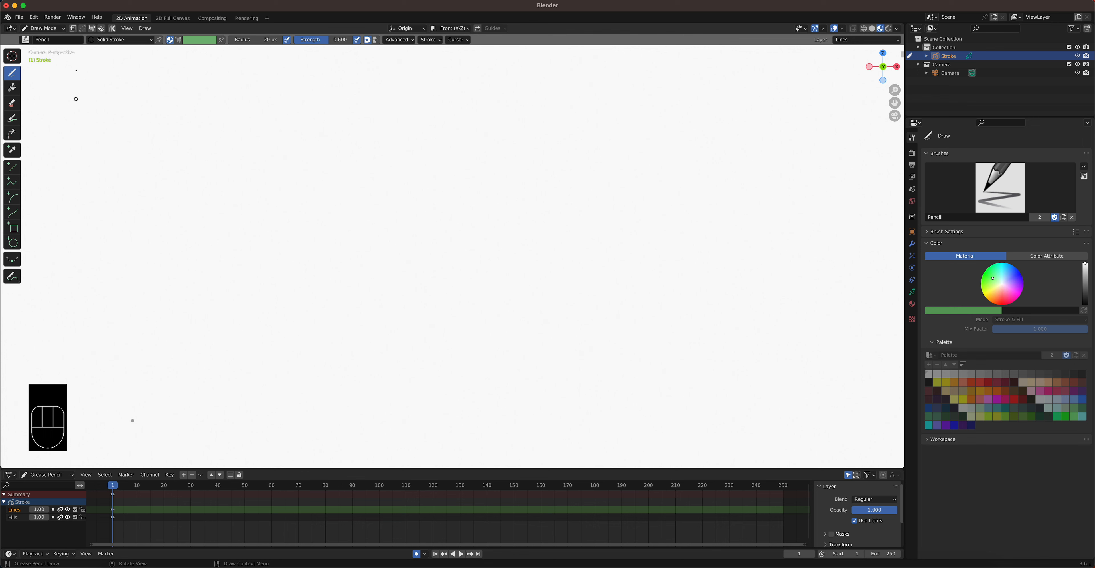
Review the File, Edit, Render, Window and Help commands, view the 2D Full Canvas workspace and return to the 2D Animation workspace.
left_click(20, 17)
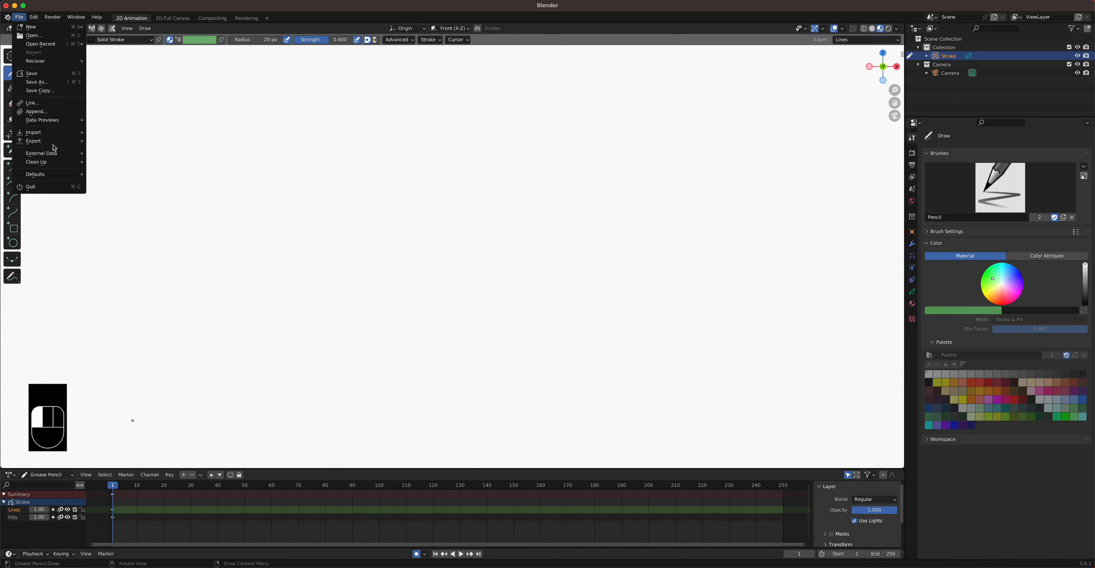
mouse_move(55, 146)
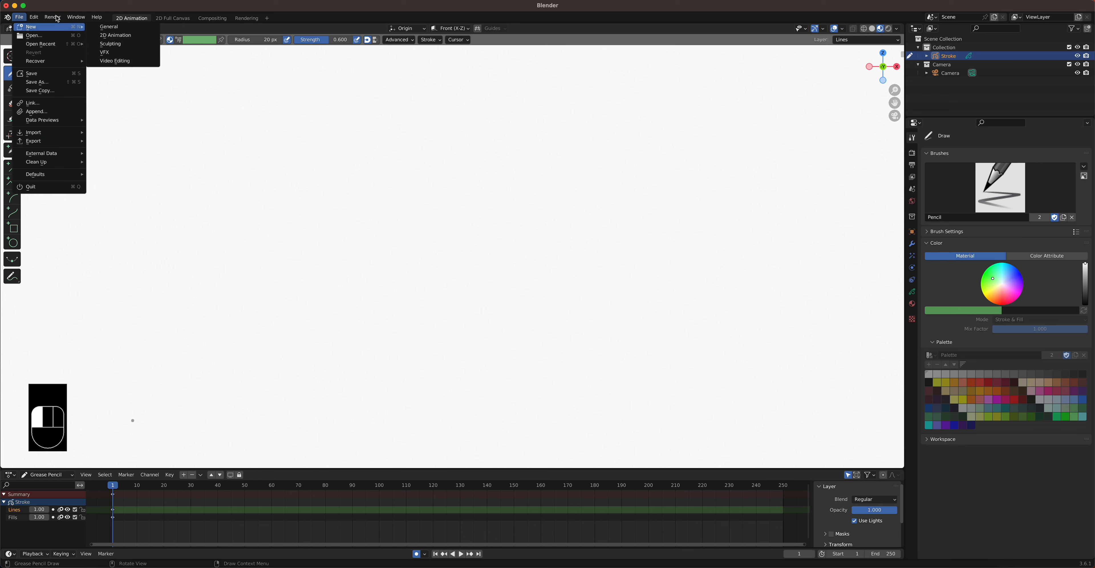
mouse_move(32, 17)
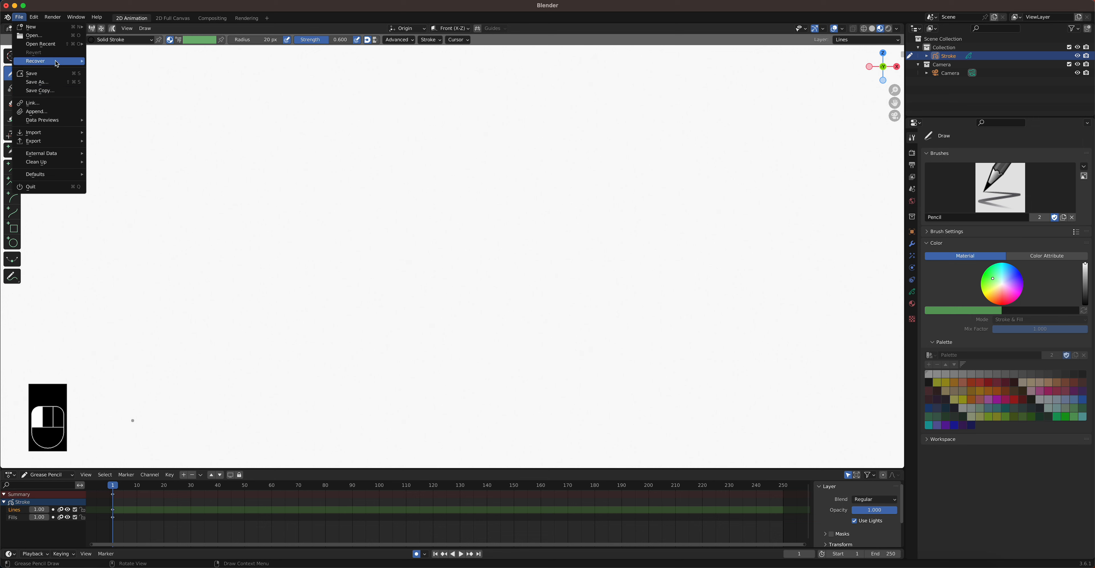
mouse_move(57, 64)
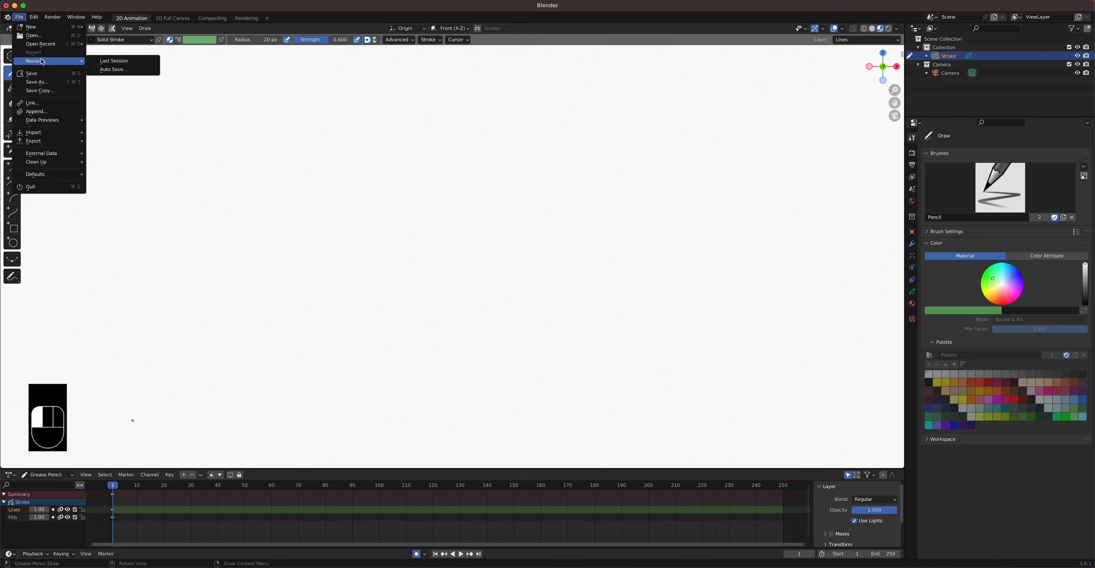
mouse_move(52, 43)
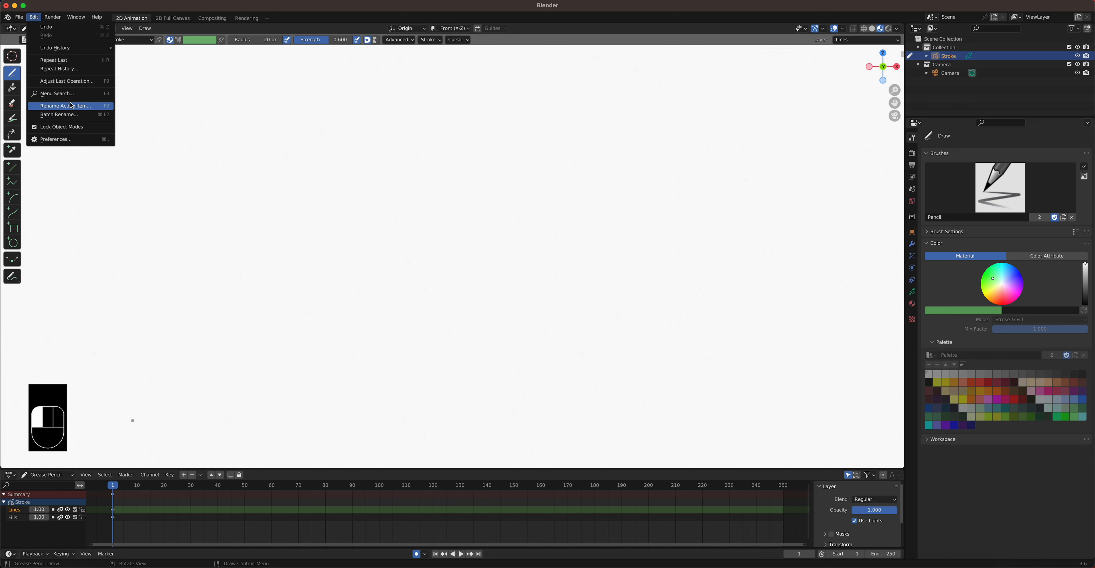
left_click(53, 18)
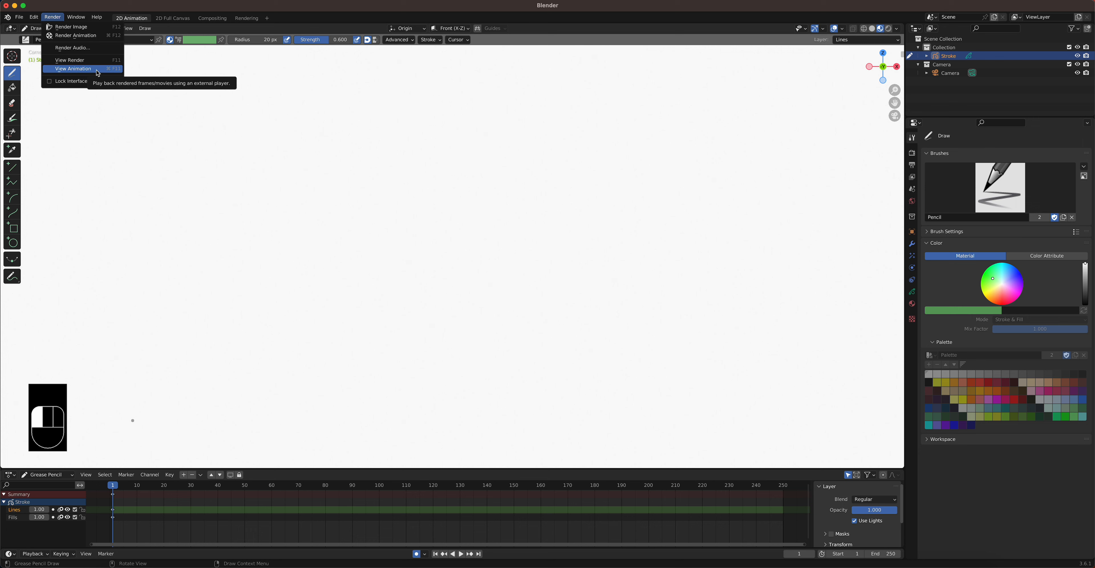
left_click(52, 17)
left_click(78, 18)
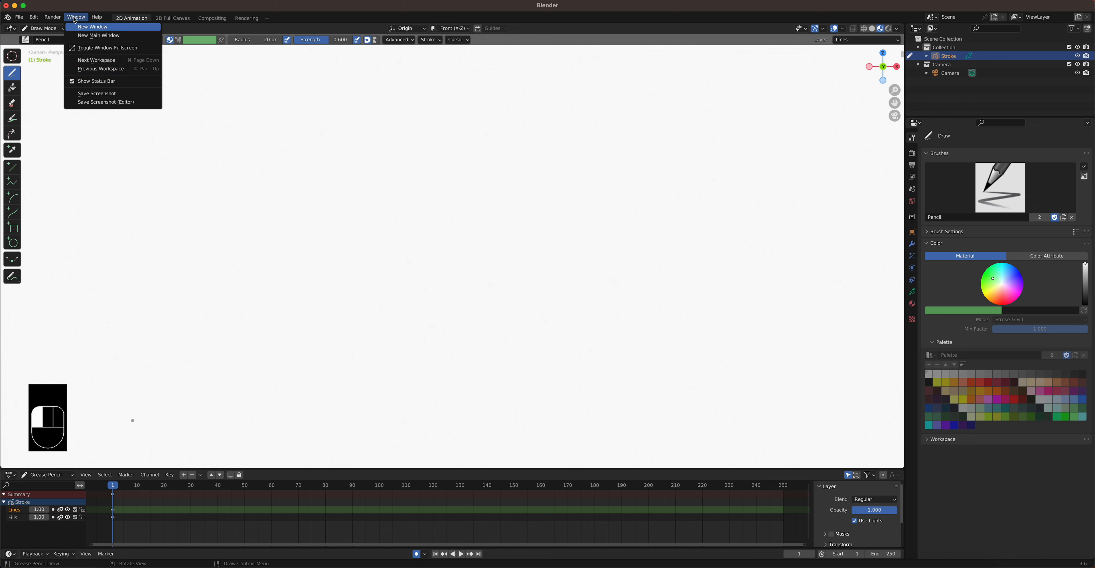
left_click(75, 18)
left_click(99, 18)
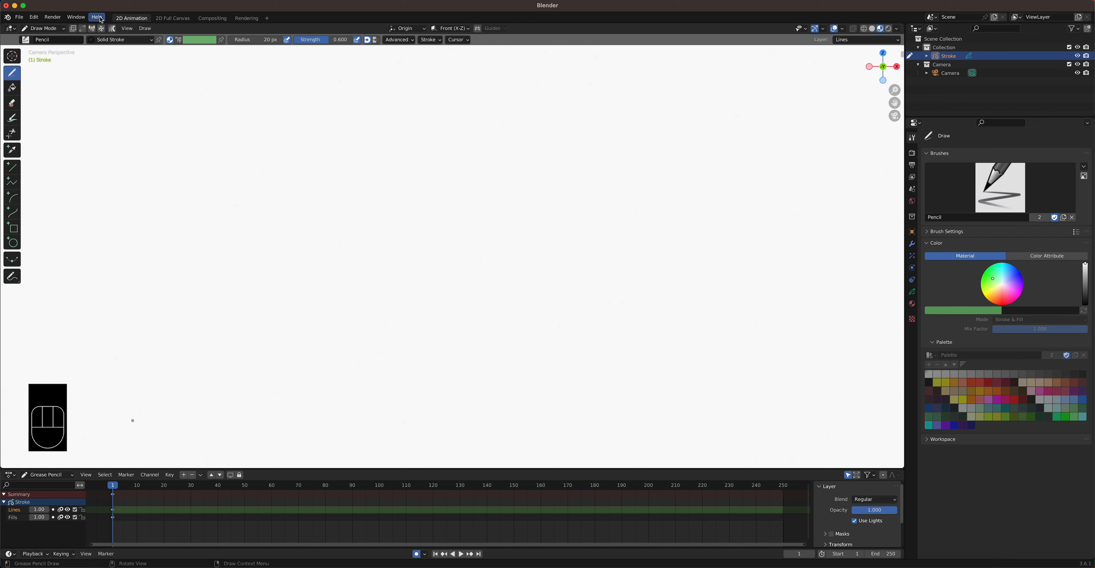
left_click(172, 18)
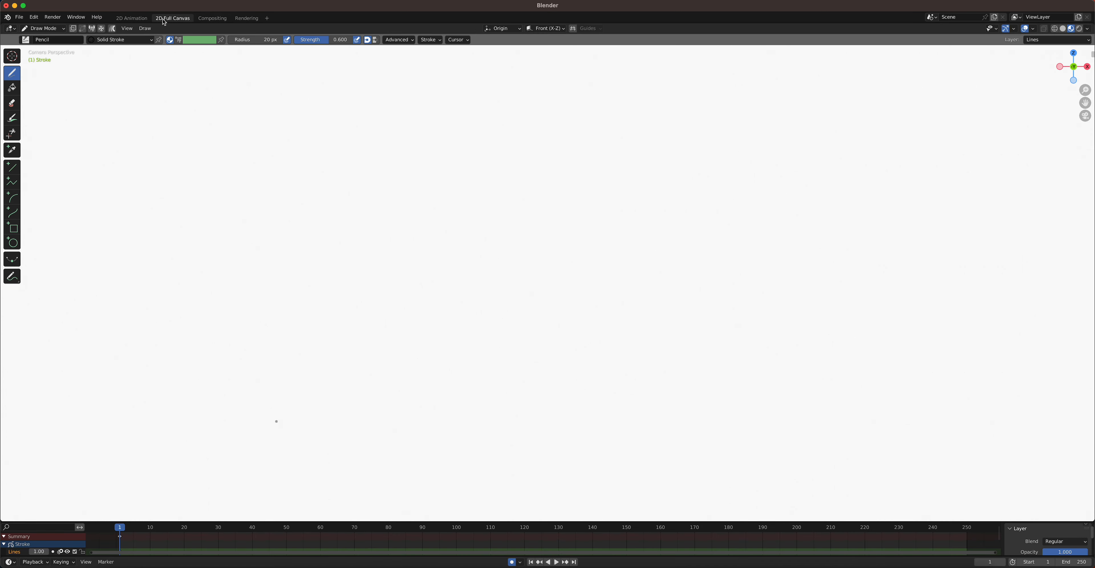
left_click(133, 18)
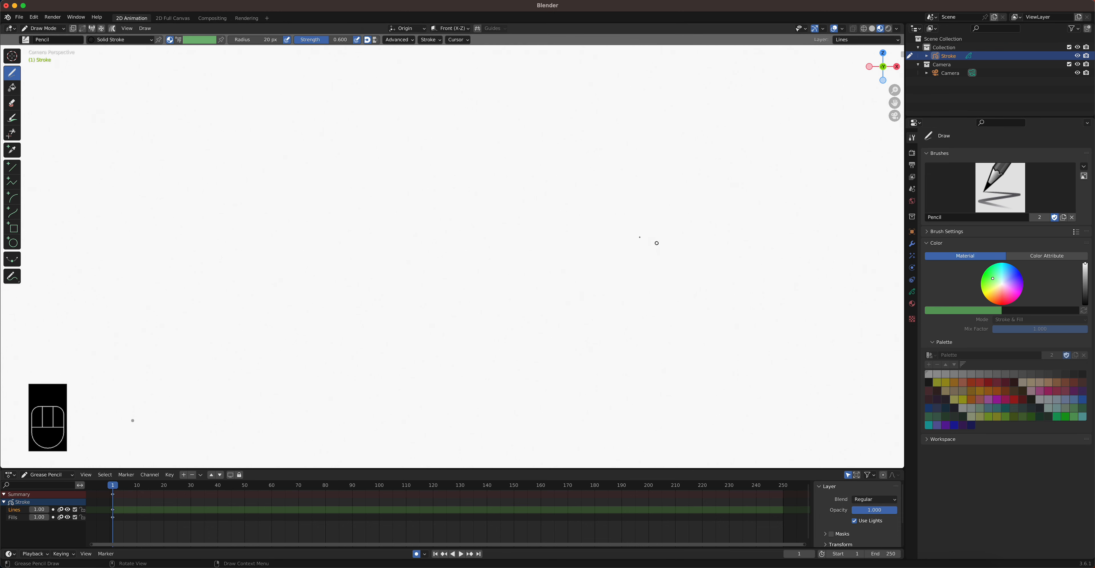
View the 2D Full Canvas, Compositing and Rendering workspaces in turn, and return to 2D Animation.
left_click(174, 18)
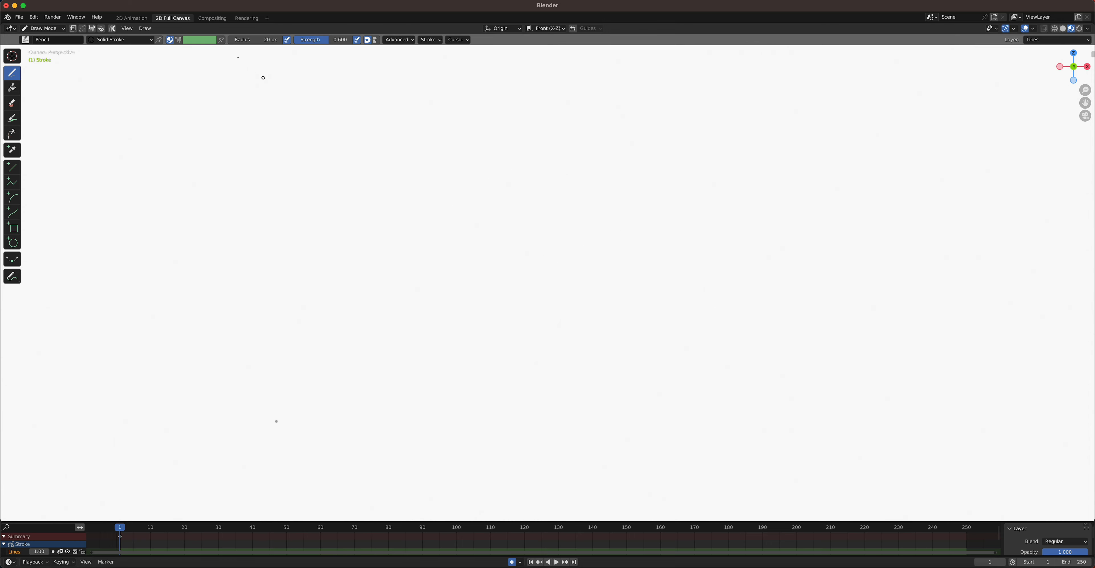
left_click(213, 18)
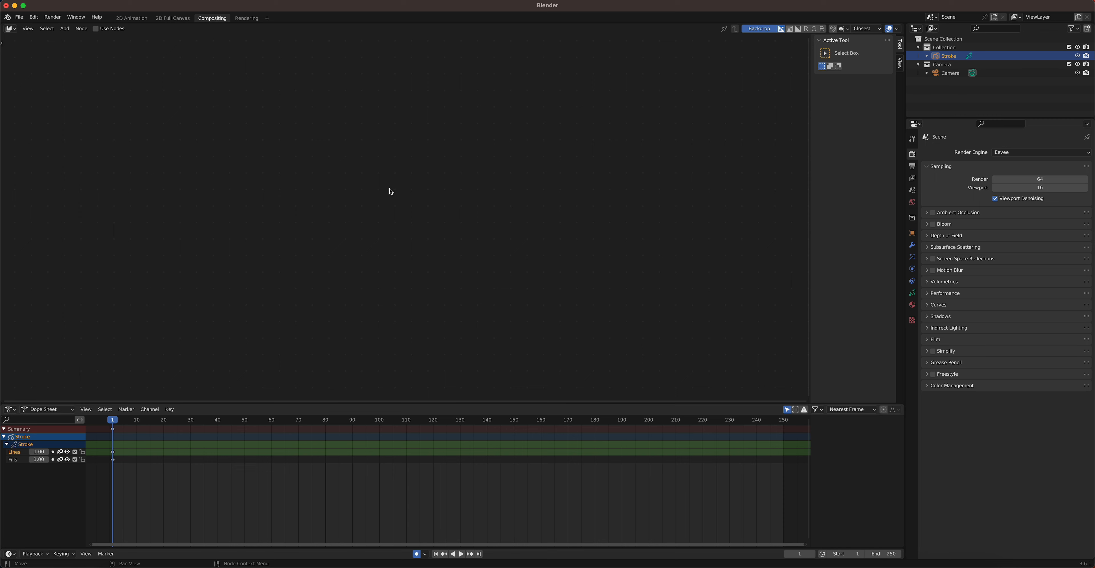
left_click(247, 19)
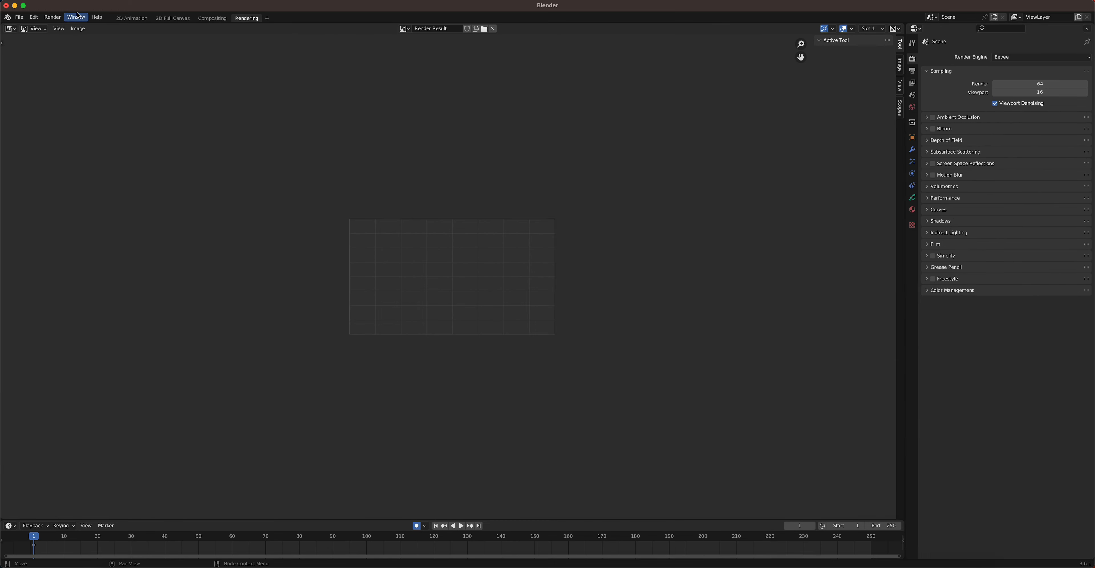
left_click(52, 17)
left_click(132, 17)
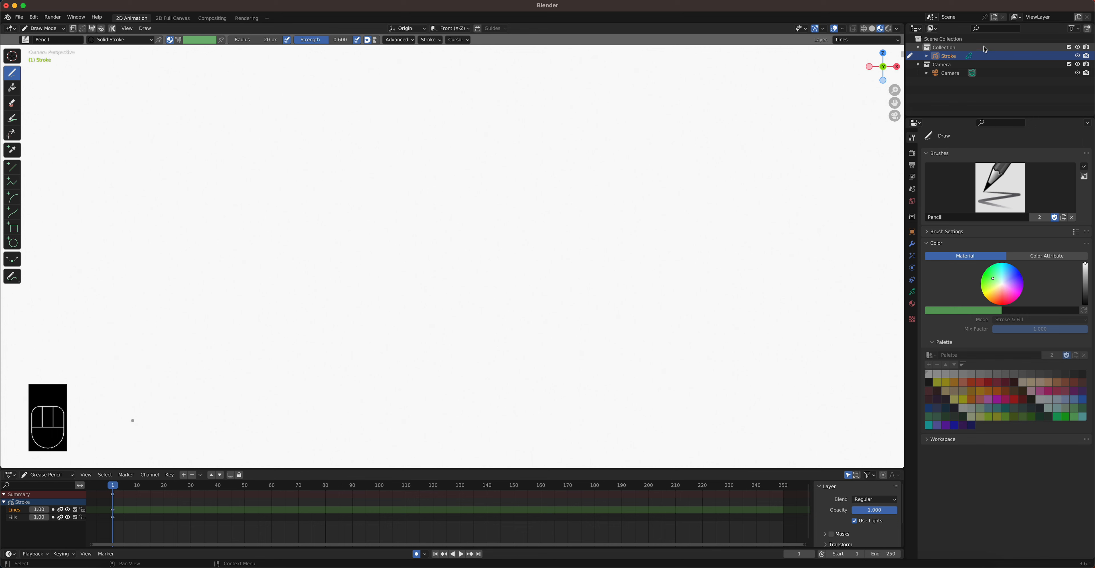
Inspect the Stroke object's layer data and the scene render settings, and toggle the viewport's drawing toolbar off and on.
left_click(912, 292)
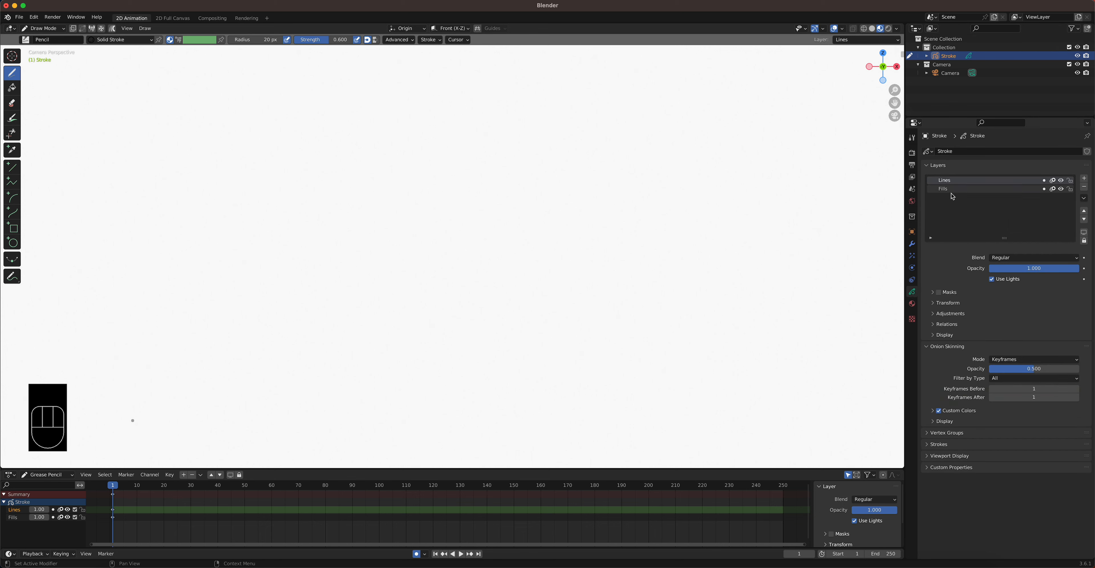
left_click(911, 154)
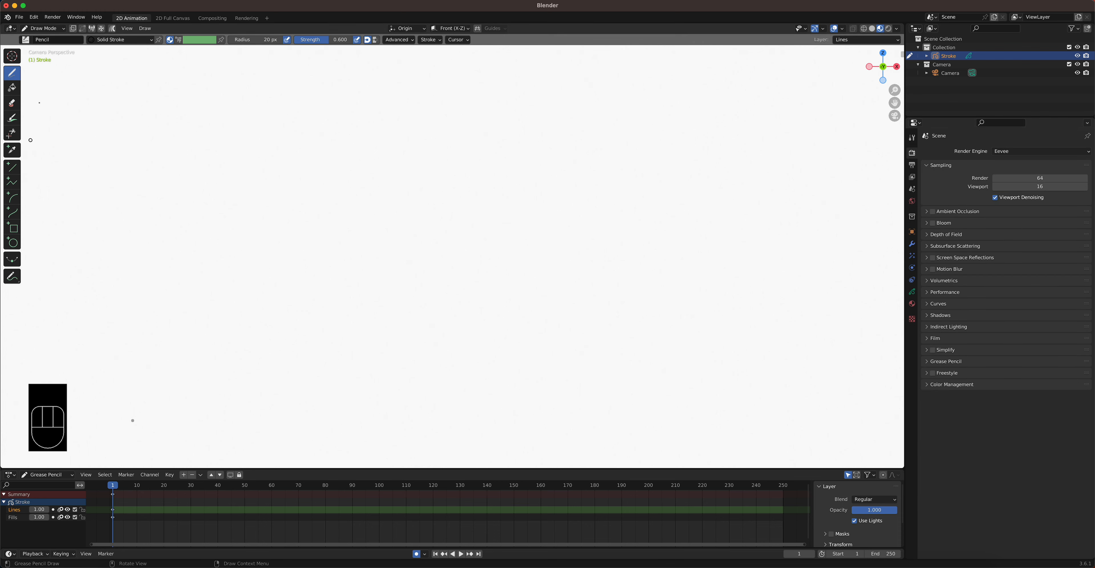
key("t")
key("t")
key("t")
key("t")
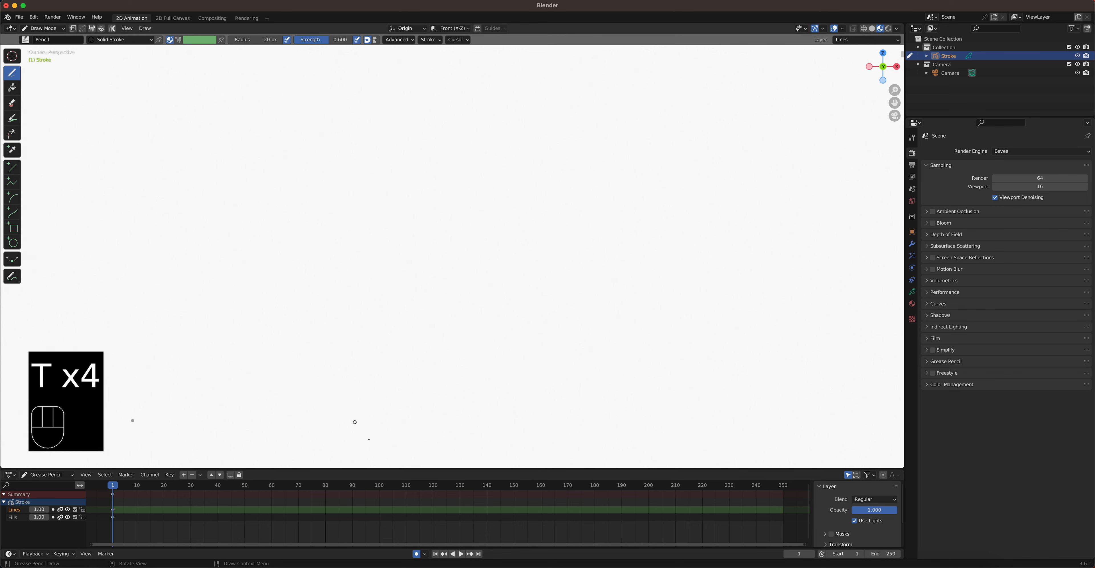
Enlarge the timeline area and sketch a long horizontal frame strip low on the canvas, divided by vertical lines on its near half.
left_click_drag(525, 470, 519, 440)
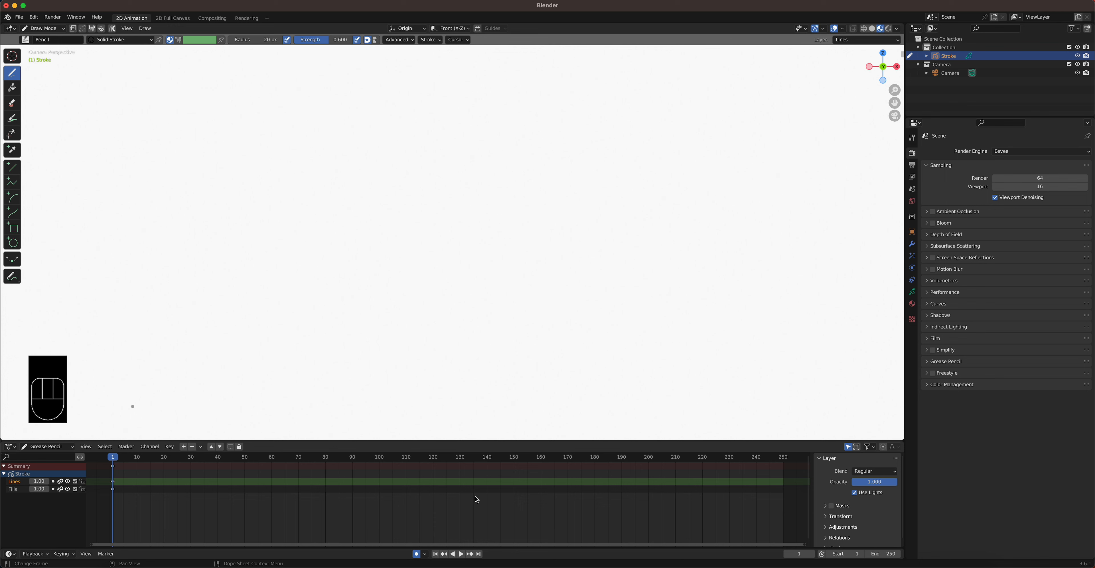
left_click_drag(296, 369, 727, 339)
left_click_drag(306, 412, 727, 396)
mouse_move(309, 365)
left_mouse_down()
mouse_move(311, 413)
mouse_move(337, 411)
left_mouse_up()
mouse_move(350, 360)
left_mouse_down()
mouse_move(352, 416)
mouse_move(373, 410)
left_mouse_up()
mouse_move(395, 357)
left_mouse_down()
mouse_move(393, 412)
mouse_move(414, 407)
left_mouse_up()
mouse_move(433, 355)
left_mouse_down()
mouse_move(434, 407)
mouse_move(454, 409)
left_mouse_up()
left_click_drag(472, 352, 472, 399)
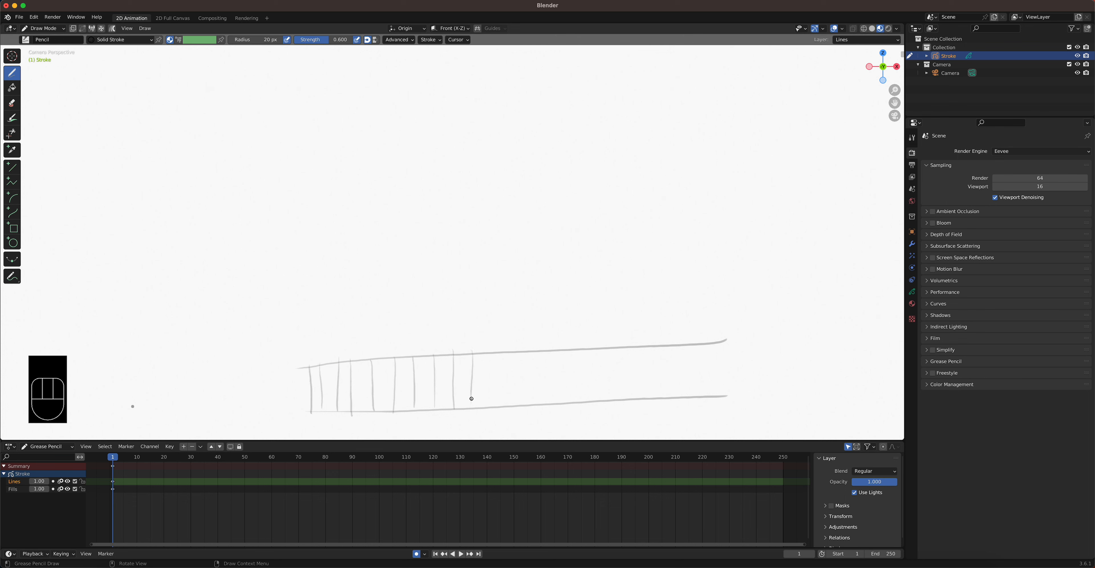
Sketch the outline of a tall vertical strip and number the horizontal strip's first cells 1 to 5.
left_click_drag(162, 113, 187, 360)
left_click_drag(155, 115, 201, 112)
left_click_drag(203, 112, 219, 373)
mouse_move(311, 345)
left_mouse_down()
mouse_move(311, 356)
mouse_move(377, 358)
left_mouse_up()
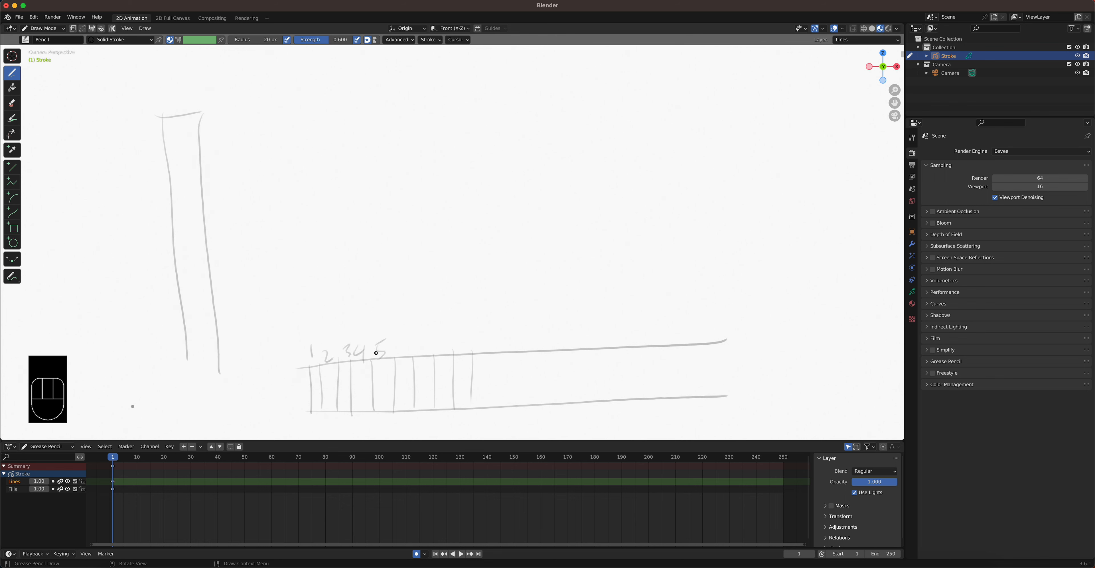
Divide the vertical strip into rows with short cross lines and number the rows 1 to 4 beside it.
left_click_drag(161, 128, 222, 124)
mouse_move(170, 146)
left_mouse_down()
mouse_move(212, 131)
mouse_move(204, 151)
left_mouse_up()
left_click_drag(170, 187, 212, 183)
left_click_drag(177, 199, 202, 190)
left_click_drag(177, 222, 196, 218)
left_click_drag(162, 262, 187, 254)
left_click_drag(234, 110, 244, 147)
left_click_drag(229, 159, 233, 175)
left_click_drag(233, 186, 233, 214)
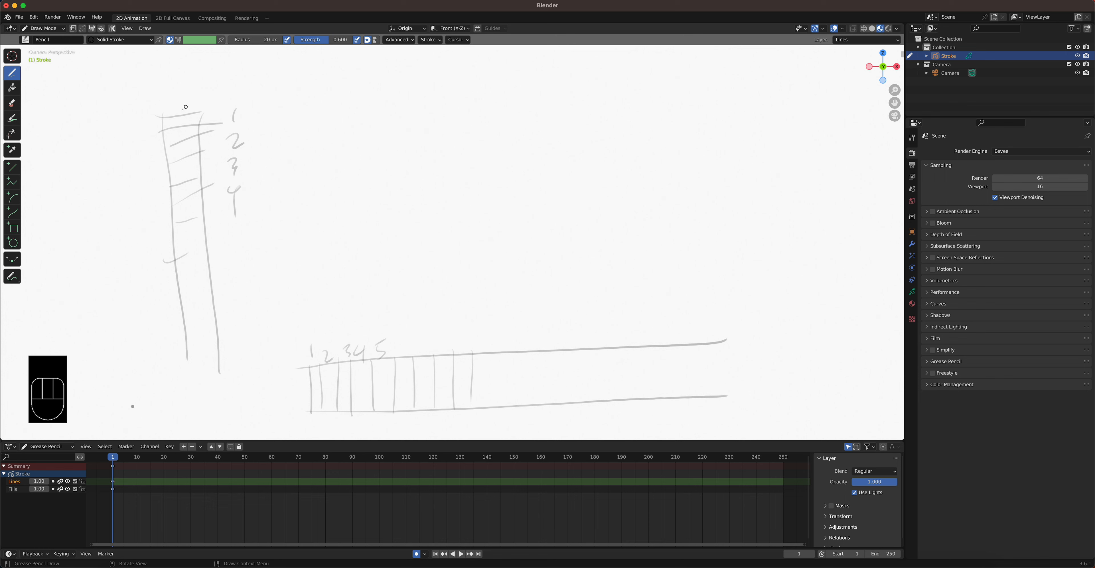
Sketch a slanted header with a scribbled label above the vertical strip, and mark it with a loop and a 2.
mouse_move(323, 64)
left_mouse_down()
mouse_move(209, 107)
mouse_move(294, 56)
left_mouse_up()
left_click_drag(219, 102, 280, 71)
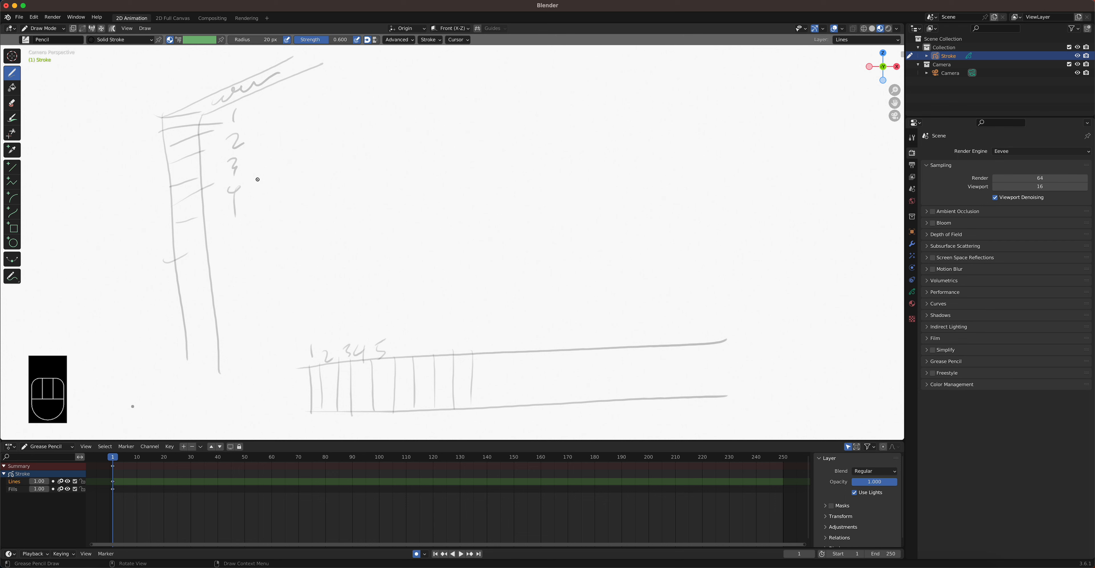
left_click(194, 127)
left_click(274, 83)
mouse_move(274, 83)
left_mouse_down()
mouse_move(226, 91)
mouse_move(231, 60)
left_mouse_up()
mouse_move(211, 95)
left_mouse_down()
mouse_move(200, 60)
mouse_move(235, 59)
left_mouse_up()
mouse_move(203, 103)
left_mouse_down()
mouse_move(230, 91)
mouse_move(134, 103)
mouse_move(147, 99)
left_mouse_up()
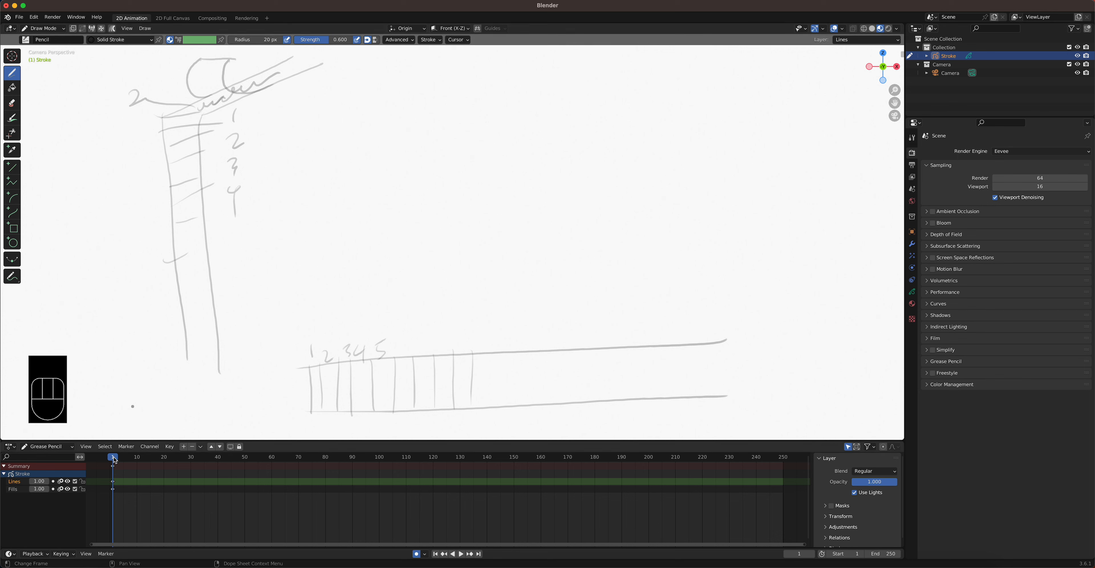
Step through the timeline one frame at a time to frame 8 and back to frame 1.
key("Right")
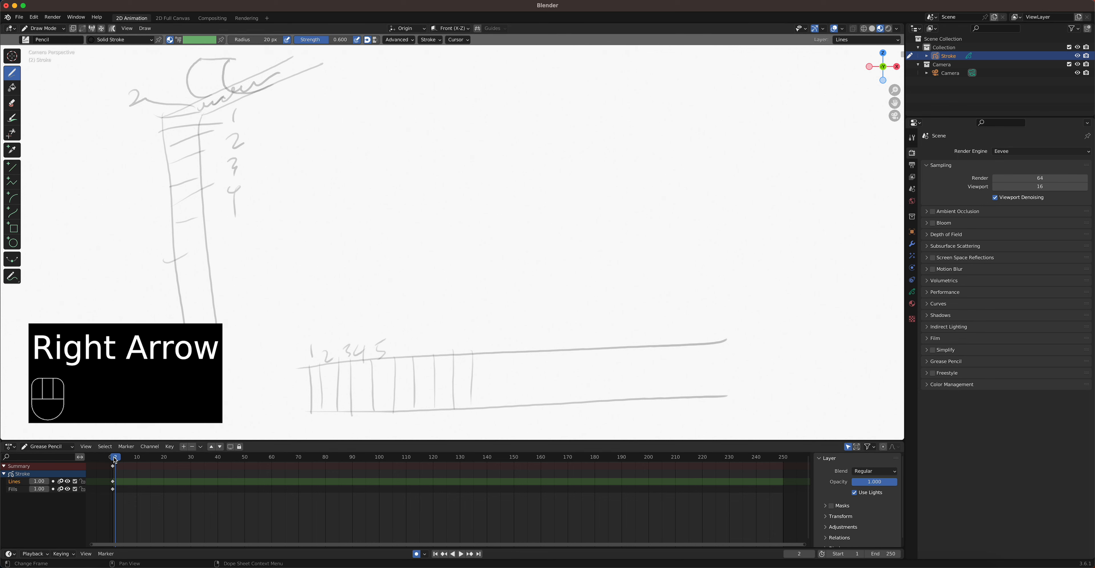
key("Right")
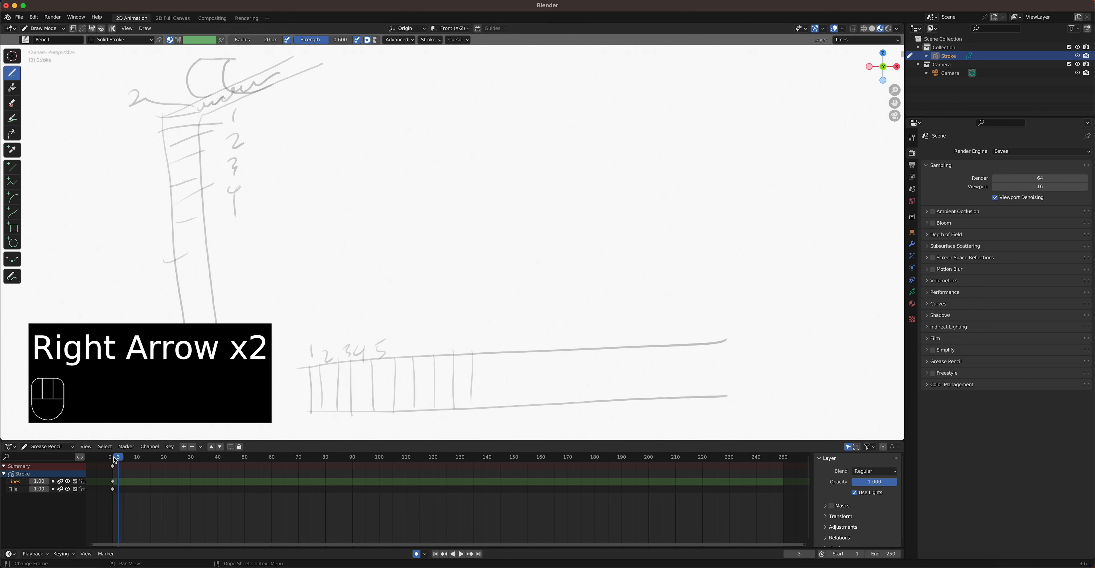
key("Right")
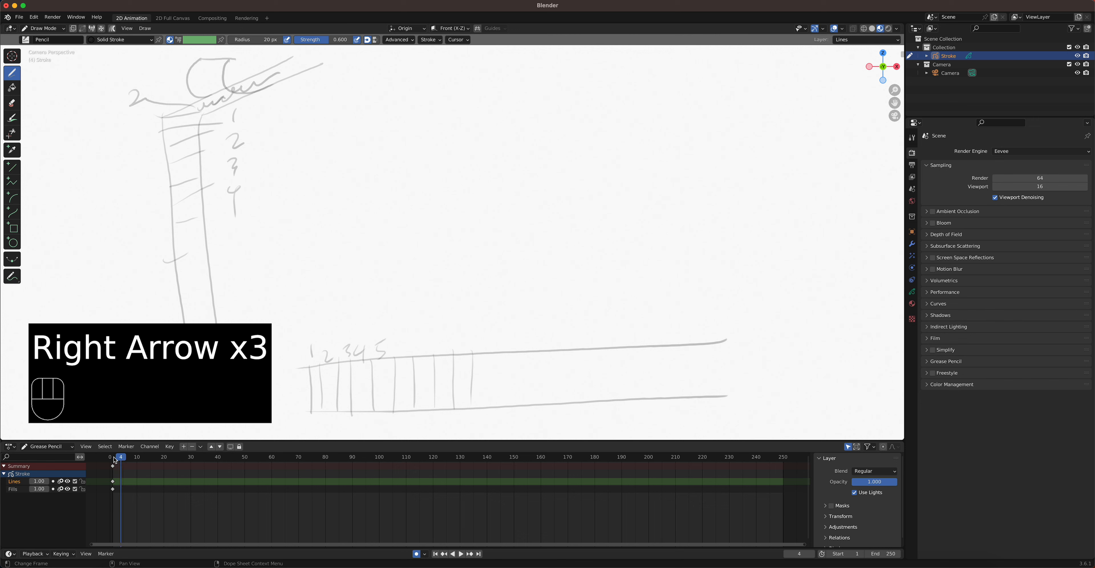
key("Right")
key("Right")
key("Right")
key("Right")
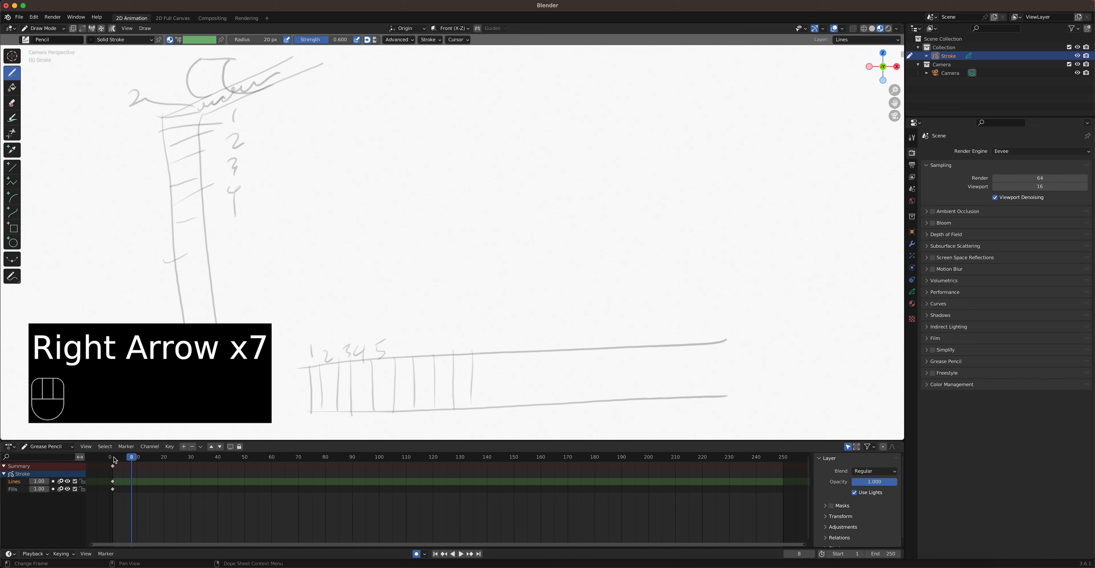
key("Left")
key("Left")
key("Left")
key("Left")
key("Left")
key("Left")
key("Left")
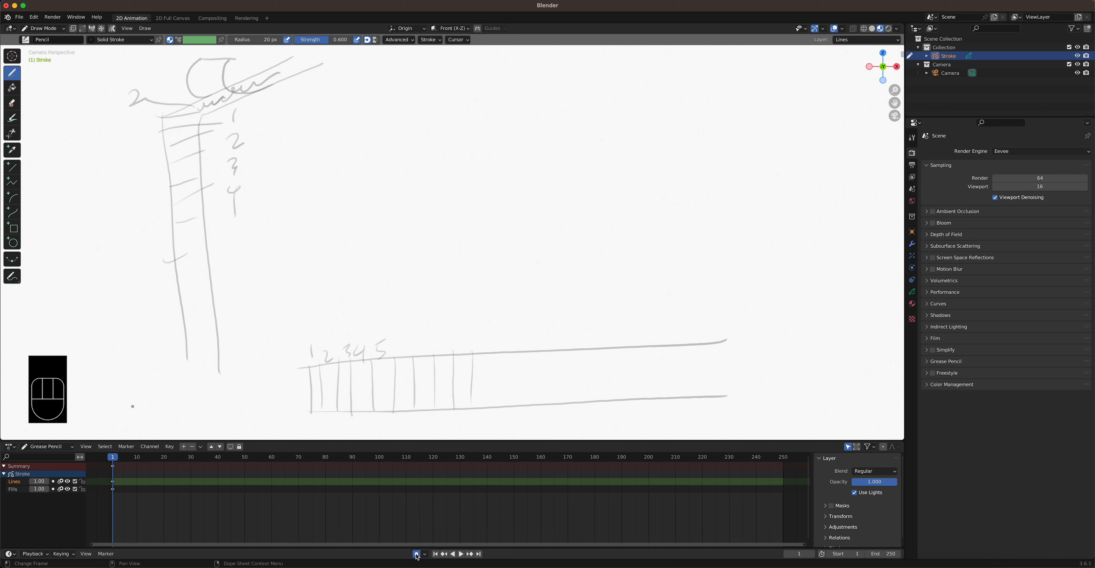
Draw a wavy line at frame 15 with Auto Keying disabled, then return to frame 1 and re-enable Auto Keying.
left_click(416, 555)
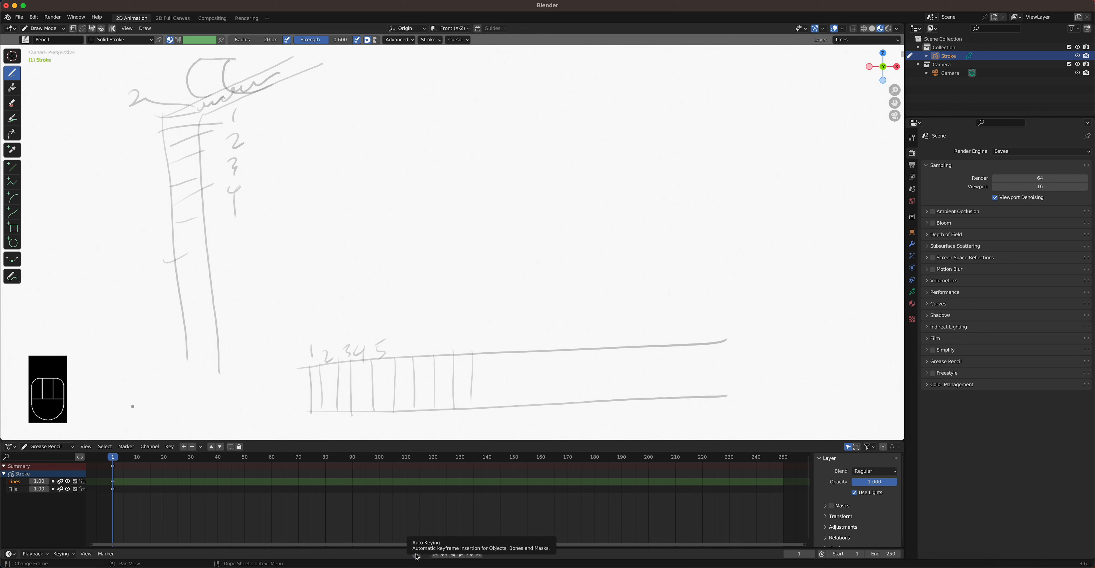
left_click_drag(109, 455, 152, 464)
mouse_move(479, 215)
left_mouse_down()
mouse_move(474, 232)
mouse_move(696, 260)
left_mouse_up()
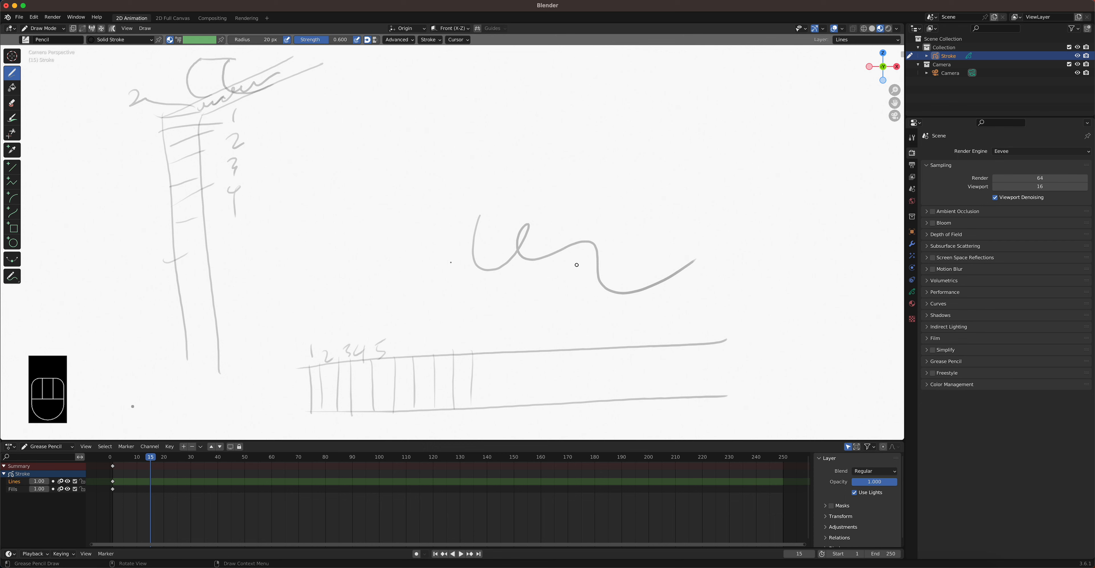
left_click_drag(153, 459, 113, 466)
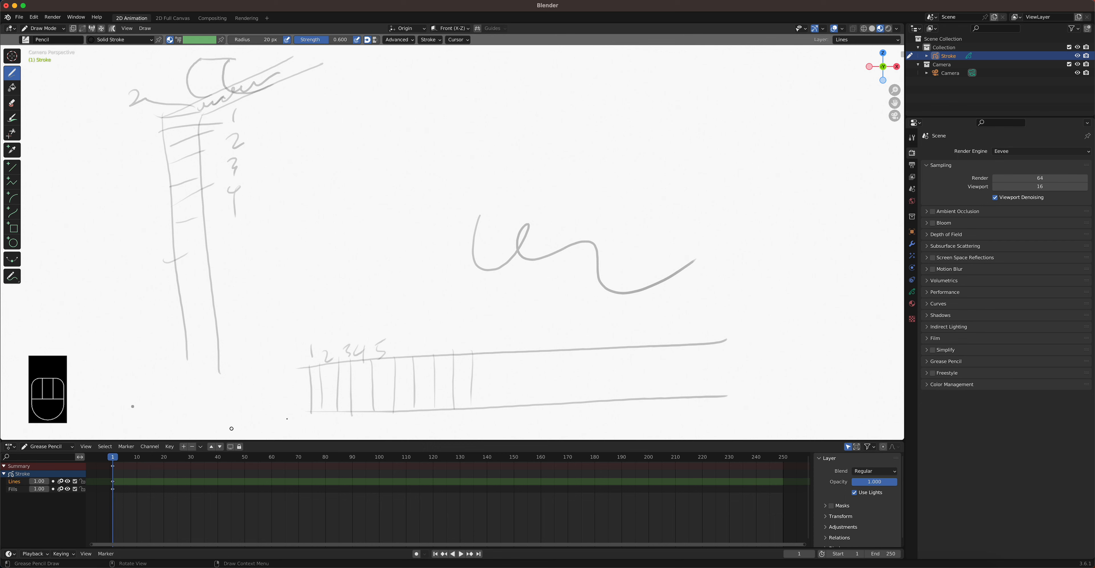
left_click(417, 555)
View the Stroke object's material list and return to its Grease Pencil layer data.
left_click(912, 292)
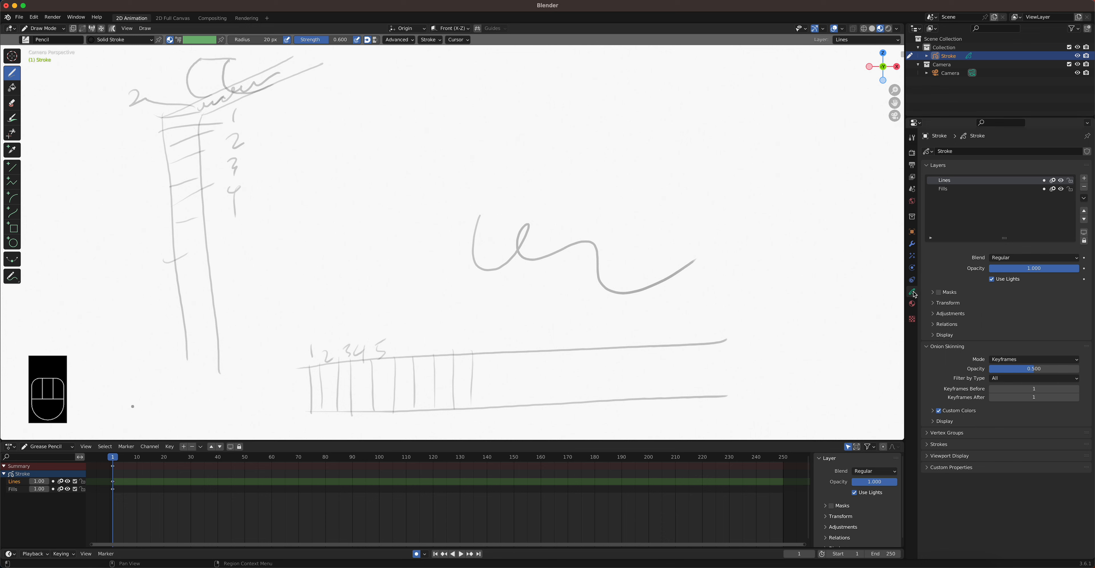
left_click(912, 305)
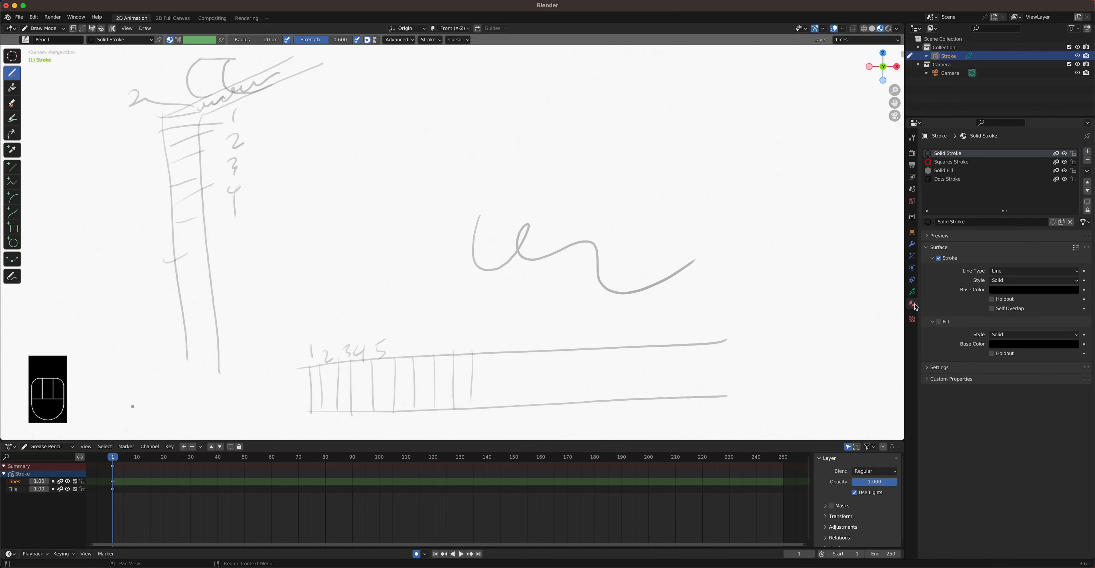
left_click(912, 292)
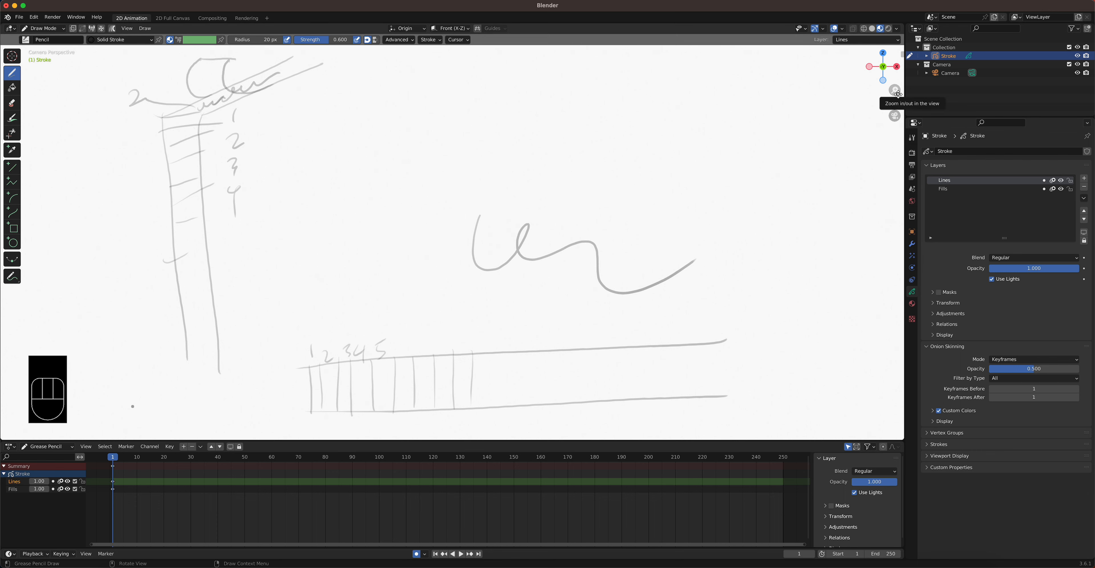
Zoom the viewport out to show the whole camera frame and try panning it with the navigation gizmos.
left_click_drag(896, 90, 894, 142)
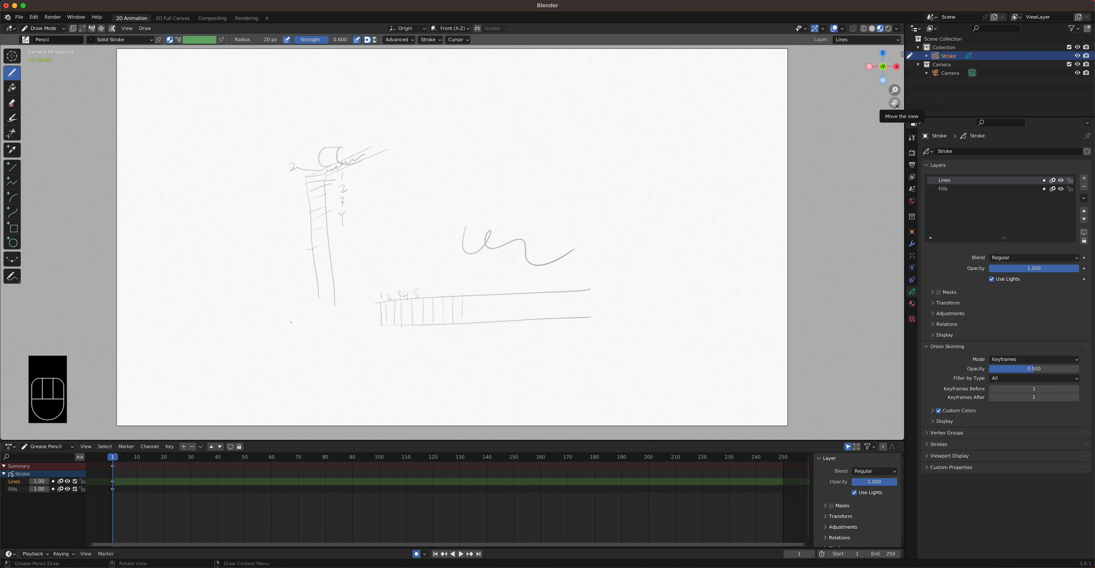
left_click_drag(896, 105, 778, 114)
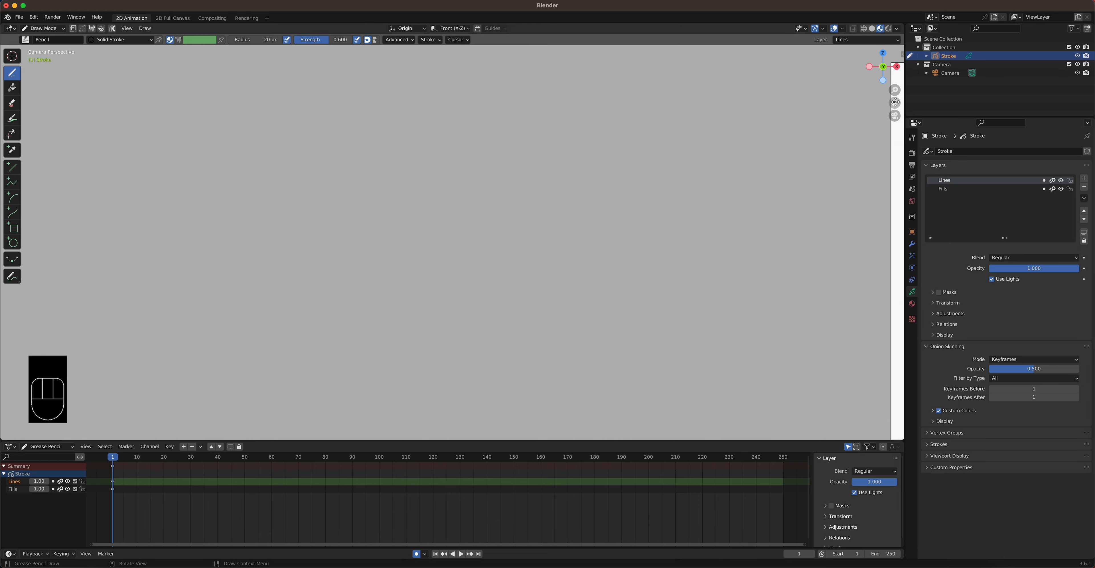
left_click_drag(895, 102, 105, 90)
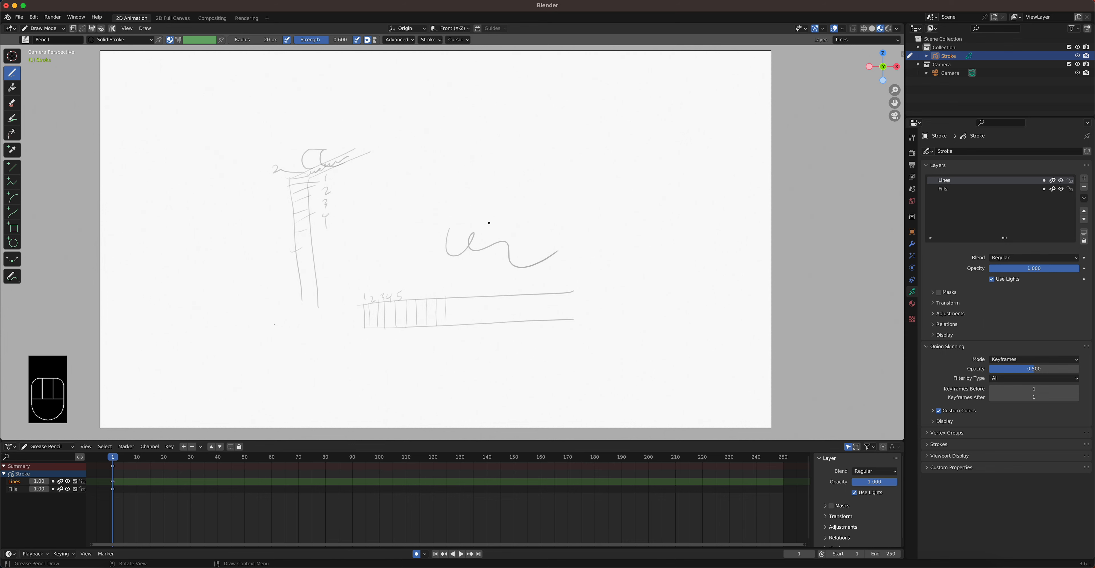
Leave the camera view, orbit around the drawing and the camera in 3D, and return to the camera view.
left_click(895, 115)
middle_click_drag(514, 238, 580, 208)
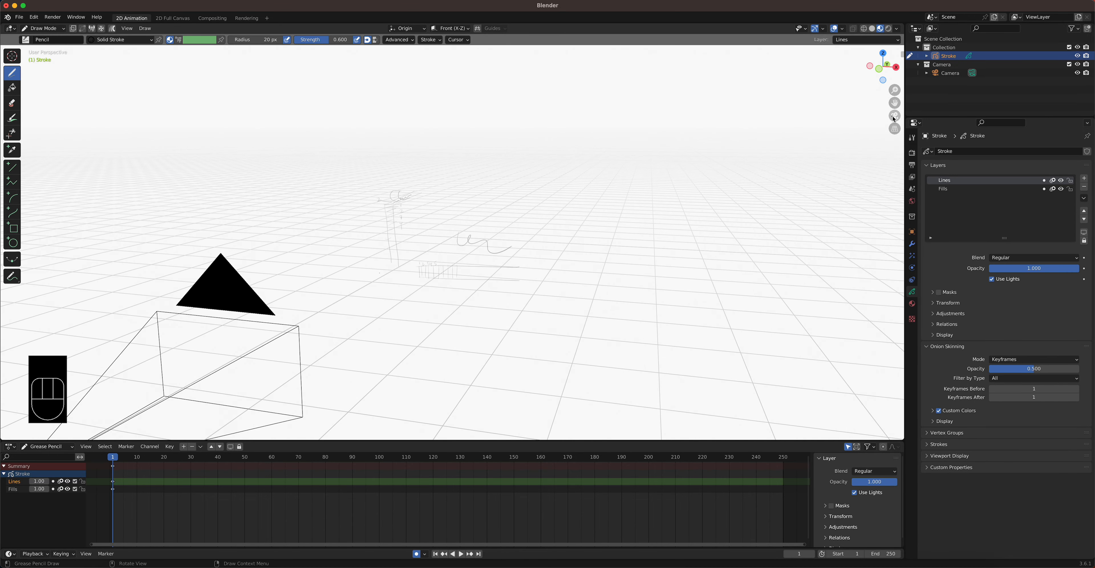
left_click(894, 115)
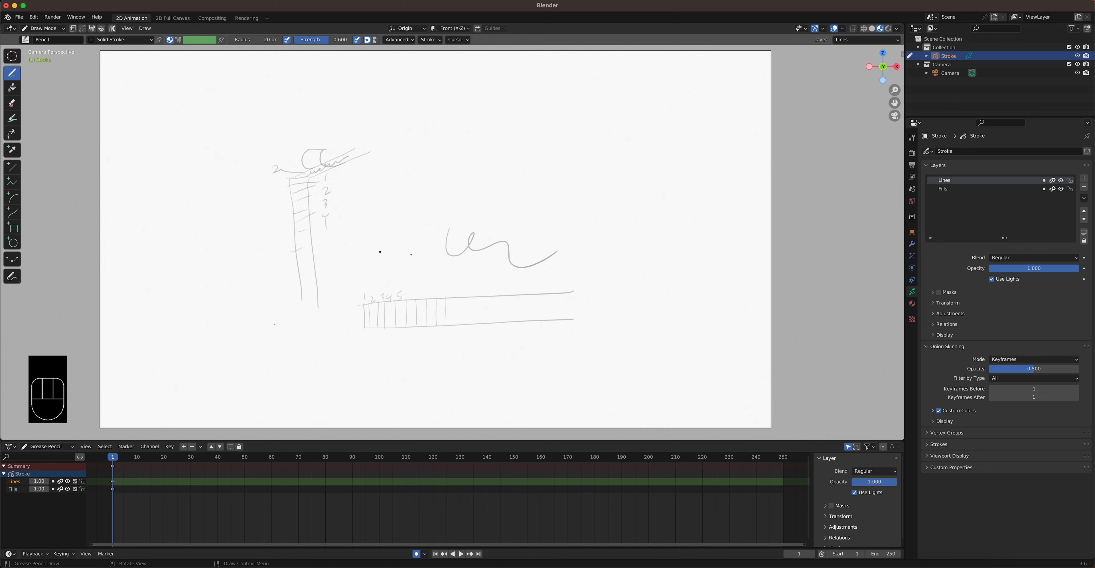
Practise zooming and panning the canvas directly within the camera view, keeping the whole camera frame in sight.
scroll(449, 237, "down", 8)
scroll(449, 237, "up", 7)
scroll(449, 237, "down", 4)
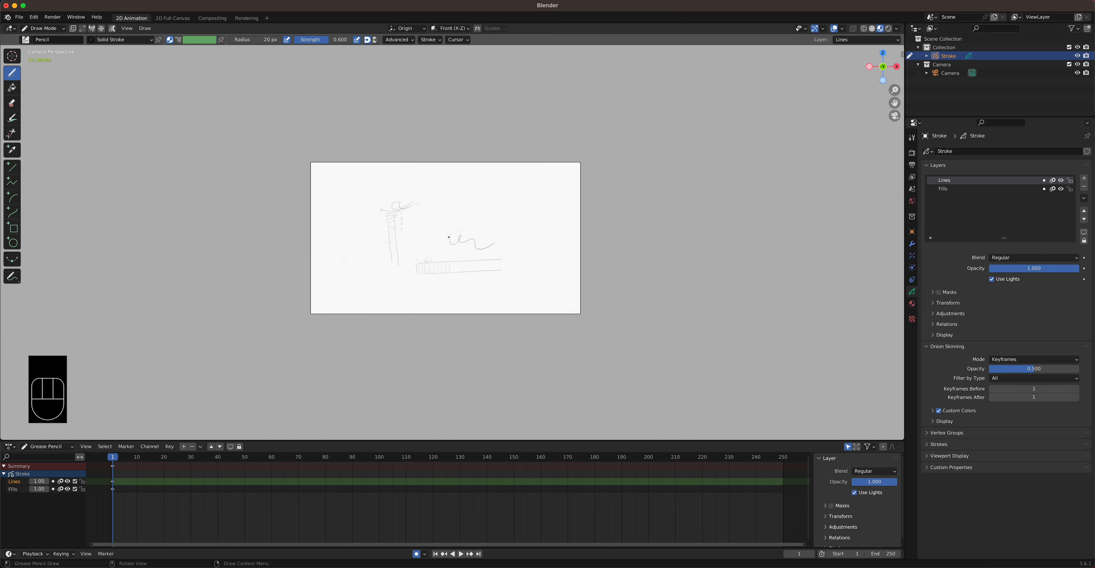
scroll(449, 237, "up", 5)
scroll(449, 237, "down", 4)
scroll(448, 237, "up", 4)
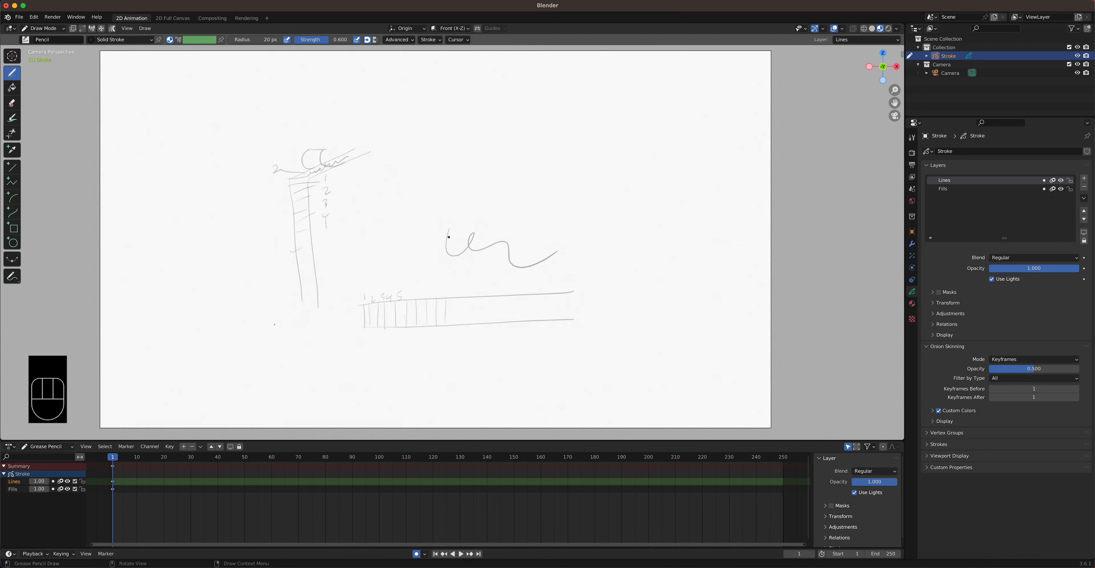
key("shift")
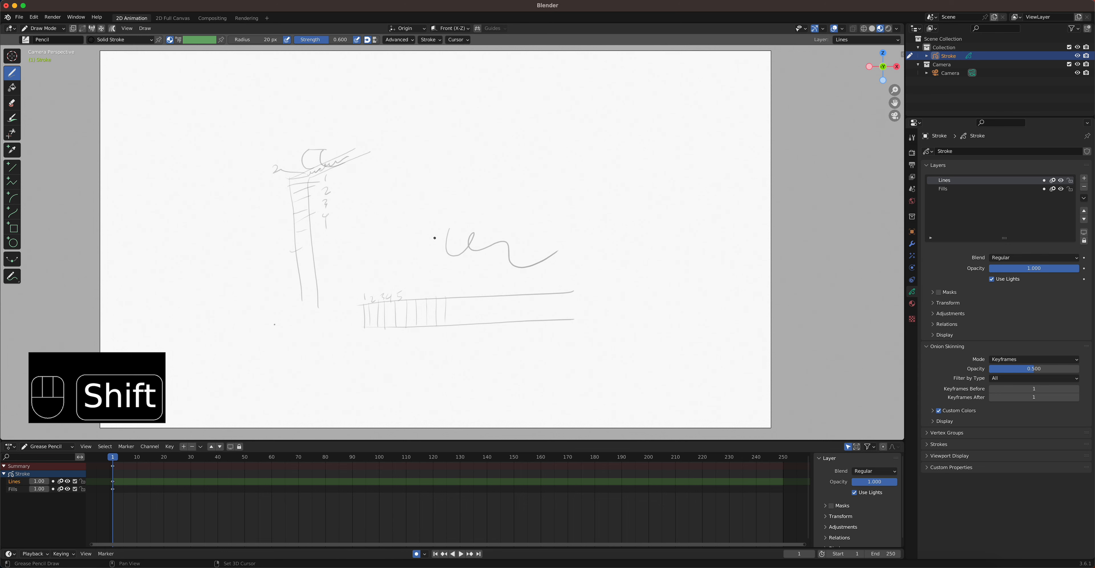
middle_click_drag(434, 238, 478, 249, "shift")
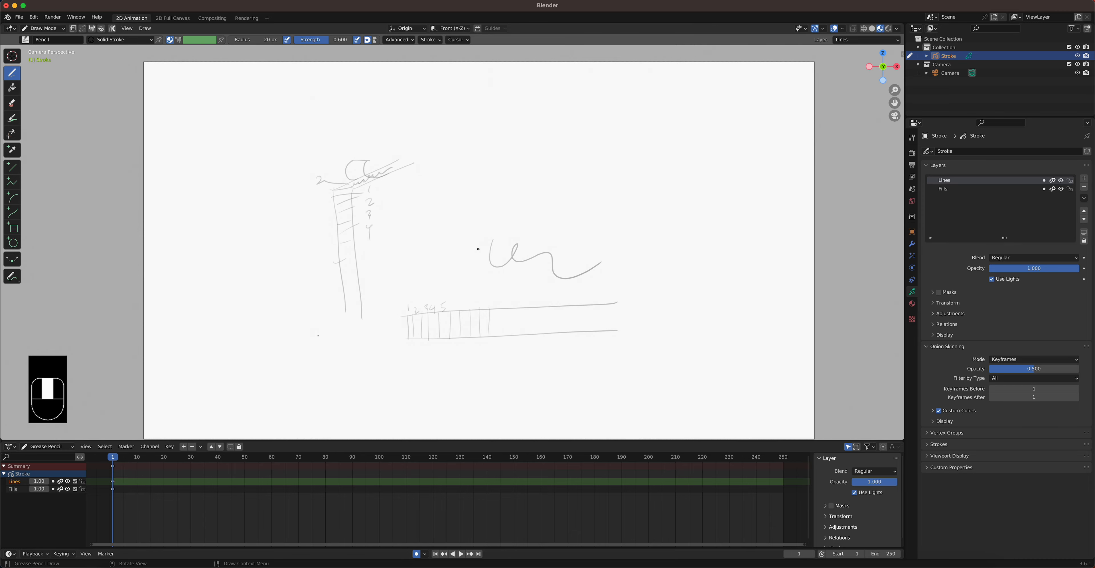
key("ctrl")
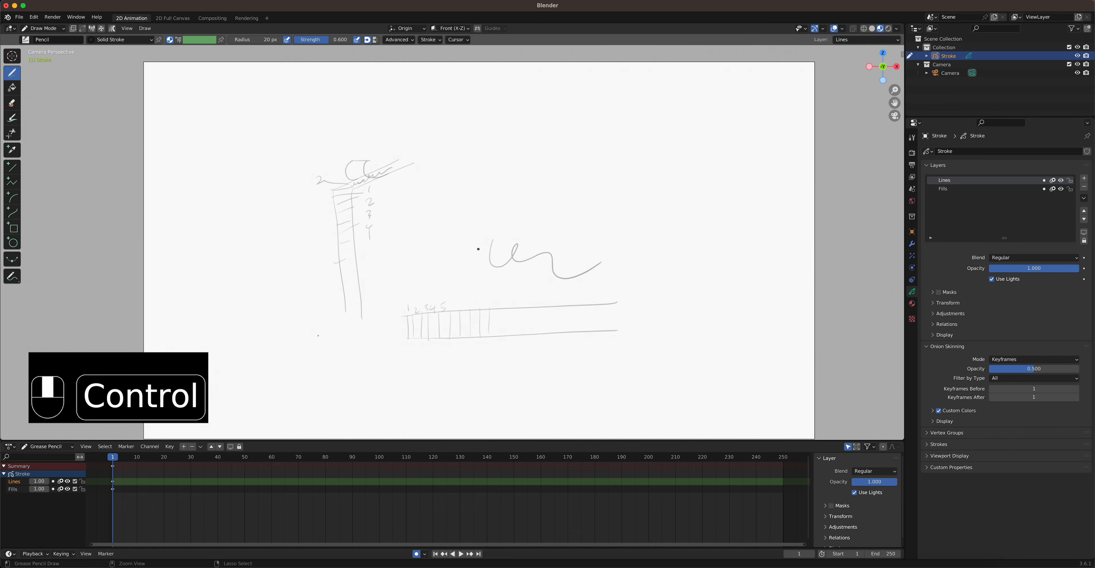
mouse_move(478, 249)
middle_mouse_down("ctrl")
mouse_move(474, 169)
mouse_move(473, 290)
mouse_move(470, 200)
mouse_move(469, 276)
mouse_move(471, 257)
middle_mouse_up("ctrl")
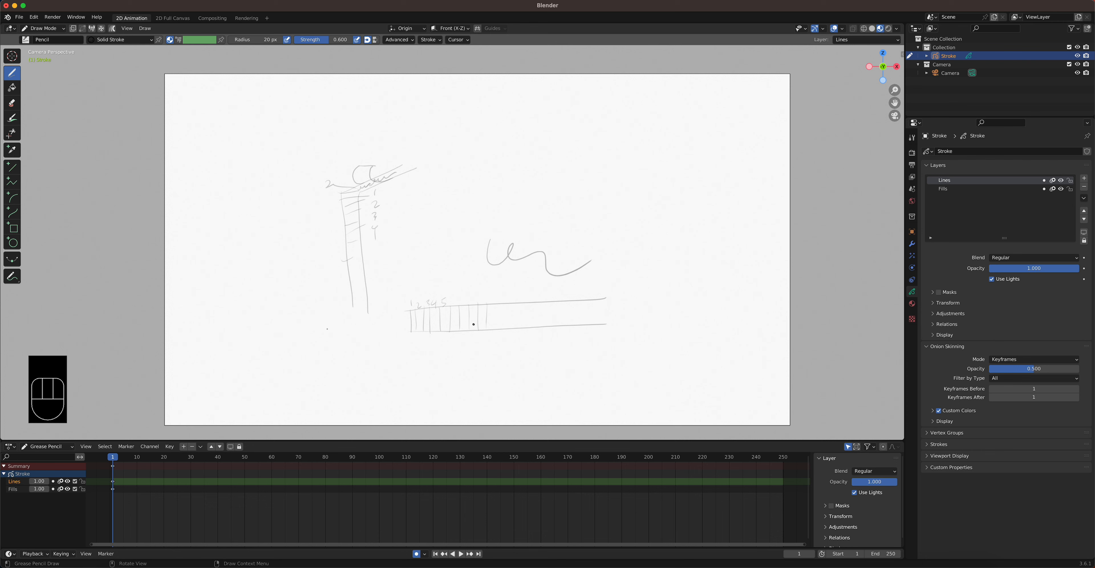
Draw a crosshatch of straight pencil strokes with the Solid Stroke material in the upper-left part of the canvas.
left_click(16, 77)
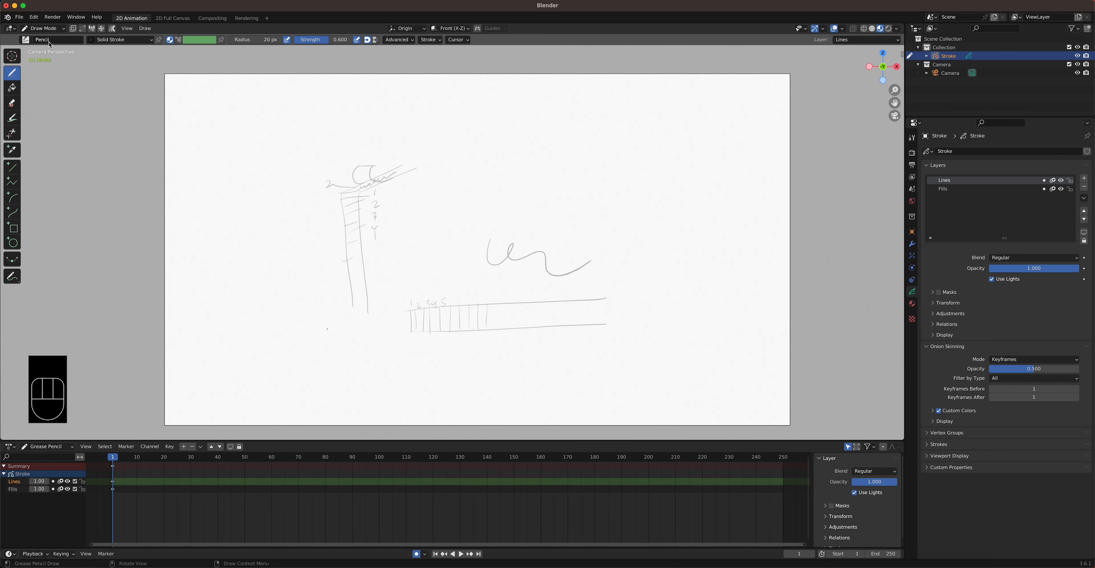
left_click(127, 40)
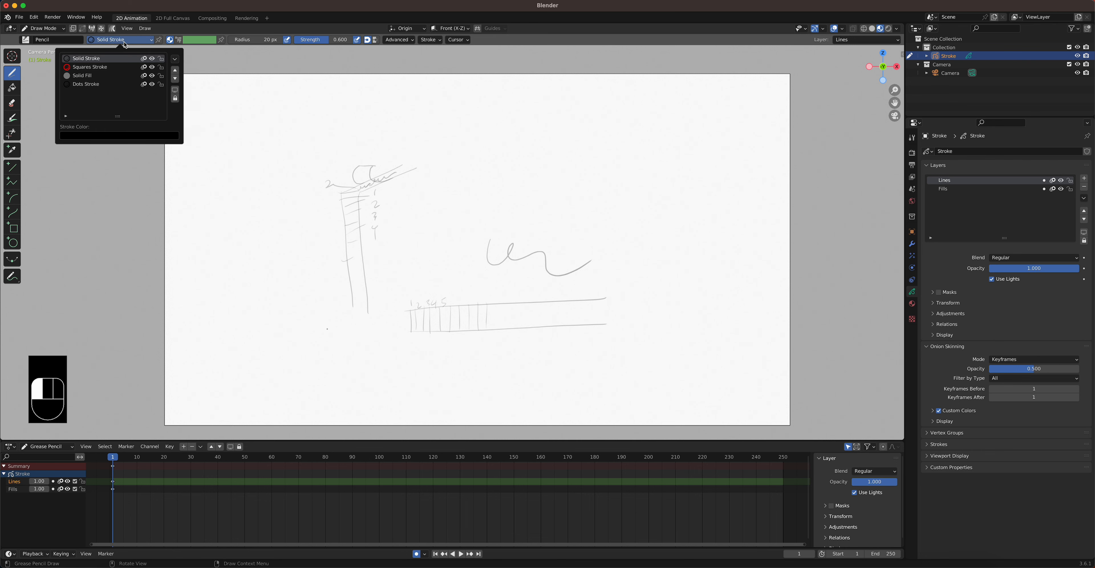
left_click_drag(228, 108, 212, 164)
left_click_drag(248, 124, 235, 170)
left_click_drag(268, 131, 253, 182)
left_click_drag(288, 148, 281, 196)
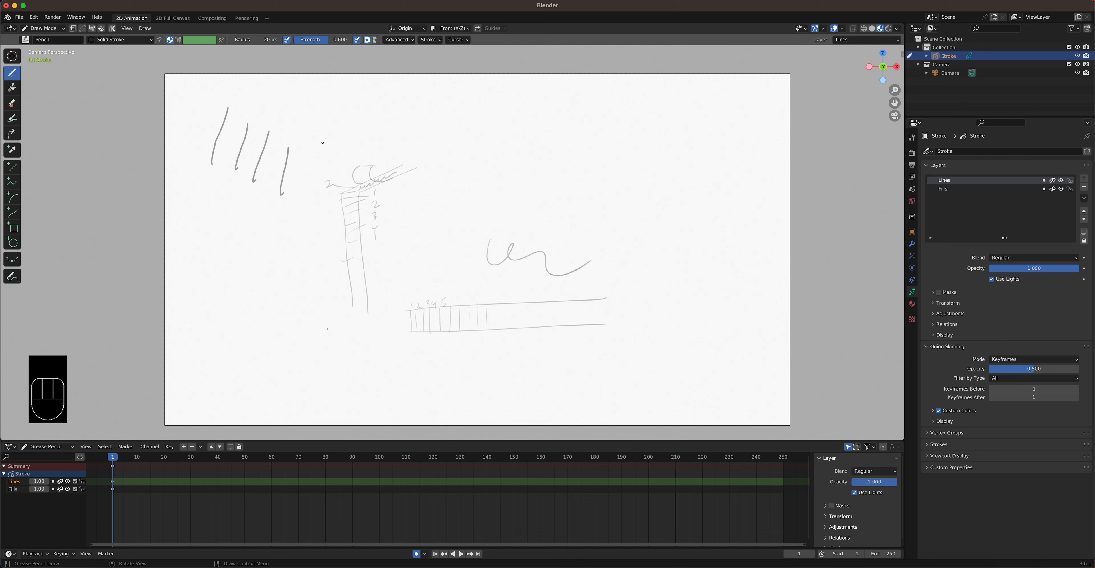
left_click_drag(323, 153, 294, 248)
left_click_drag(204, 127, 341, 211)
mouse_move(268, 148)
left_mouse_down()
mouse_move(342, 196)
mouse_move(335, 186)
left_mouse_up()
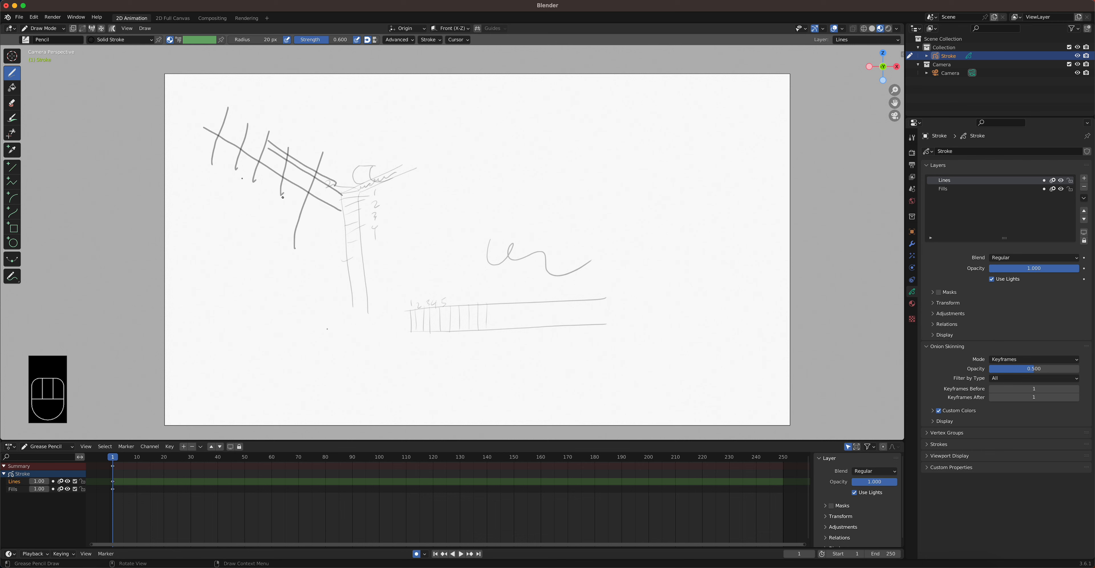
left_click_drag(232, 162, 332, 236)
left_click_drag(252, 184, 341, 260)
left_click_drag(264, 211, 332, 280)
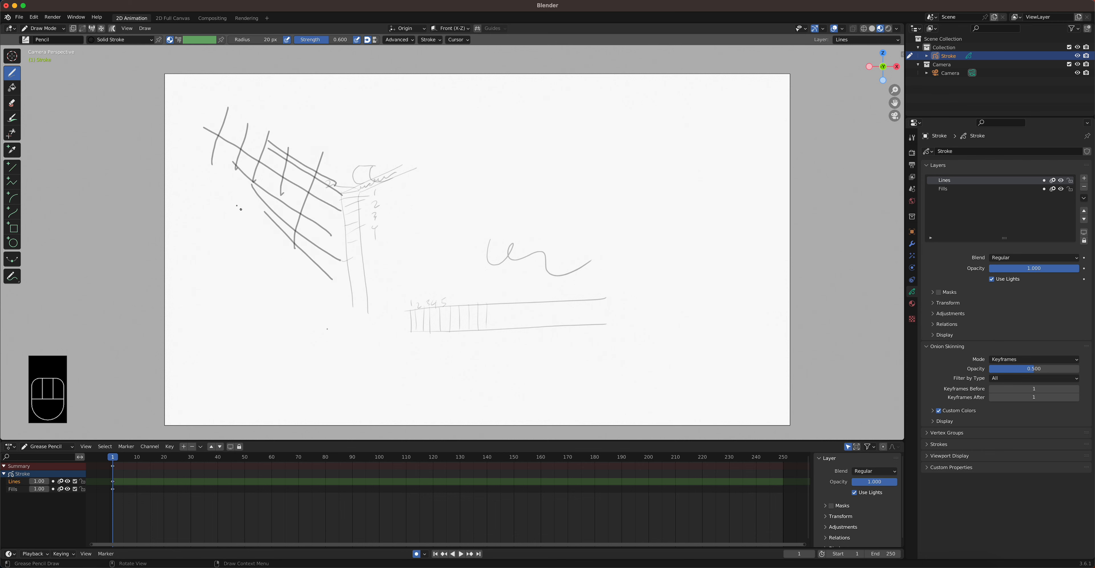
left_click_drag(237, 208, 297, 261)
Draw diagonal pencil strokes of varying pressure and a row of small loops across the right half of the canvas.
left_click_drag(467, 203, 562, 117)
left_click_drag(467, 231, 590, 115)
mouse_move(486, 239)
left_mouse_down()
mouse_move(526, 183)
mouse_move(611, 115)
left_mouse_up()
mouse_move(530, 217)
left_mouse_down()
mouse_move(634, 127)
mouse_move(644, 149)
left_mouse_up()
mouse_move(567, 235)
left_mouse_down()
mouse_move(638, 177)
mouse_move(605, 262)
left_mouse_up()
left_click_drag(671, 217, 655, 284)
mouse_move(683, 191)
left_mouse_down()
mouse_move(699, 174)
mouse_move(736, 183)
mouse_move(733, 196)
left_mouse_up()
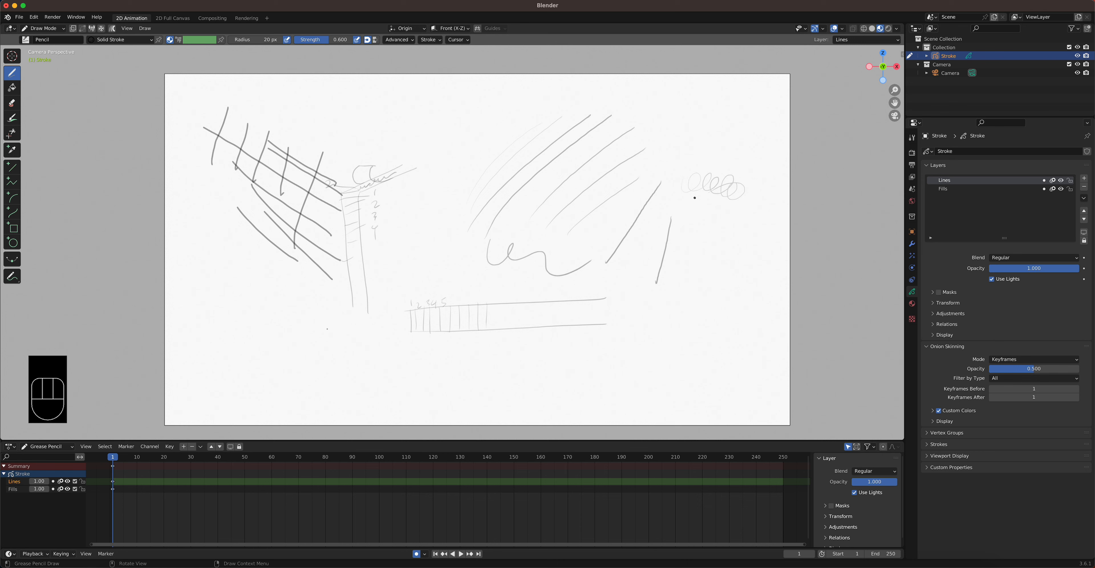
Switch to the Ink Pen brush and draw several straight and curved ink strokes across the upper middle of the canvas.
left_click(26, 39)
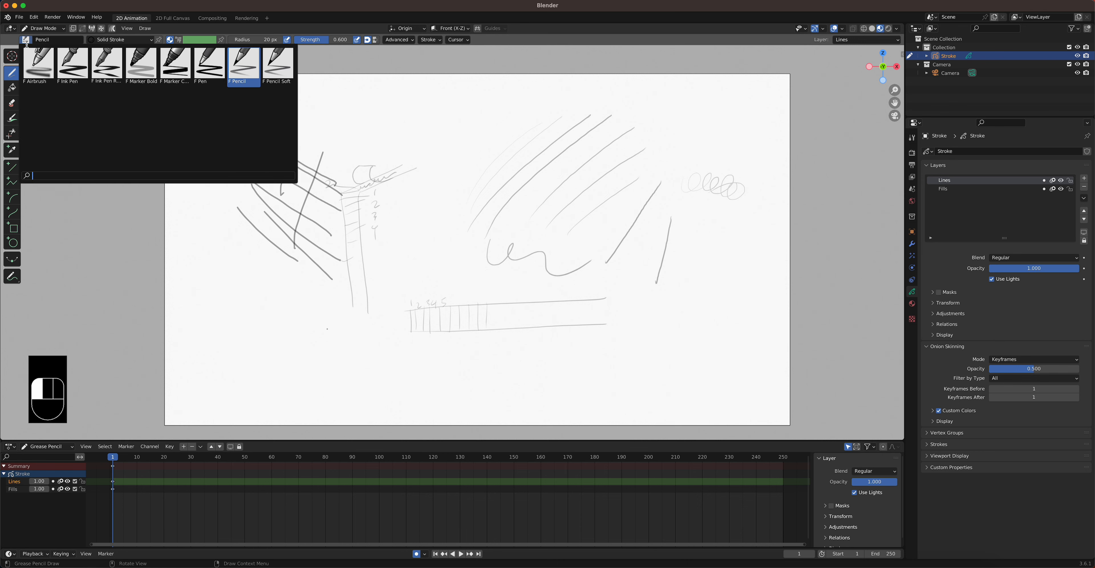
left_click(72, 71)
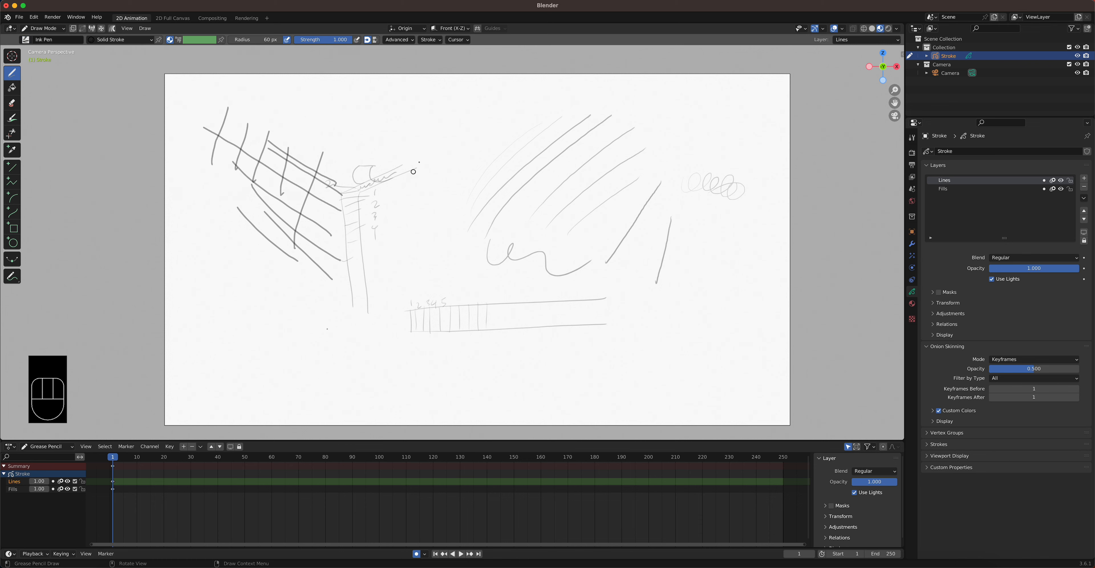
mouse_move(444, 138)
left_mouse_down()
mouse_move(413, 220)
mouse_move(429, 222)
left_mouse_up()
left_click_drag(462, 171, 515, 145)
left_click_drag(468, 184, 517, 164)
mouse_move(564, 123)
left_mouse_down()
mouse_move(508, 216)
mouse_move(637, 151)
left_mouse_up()
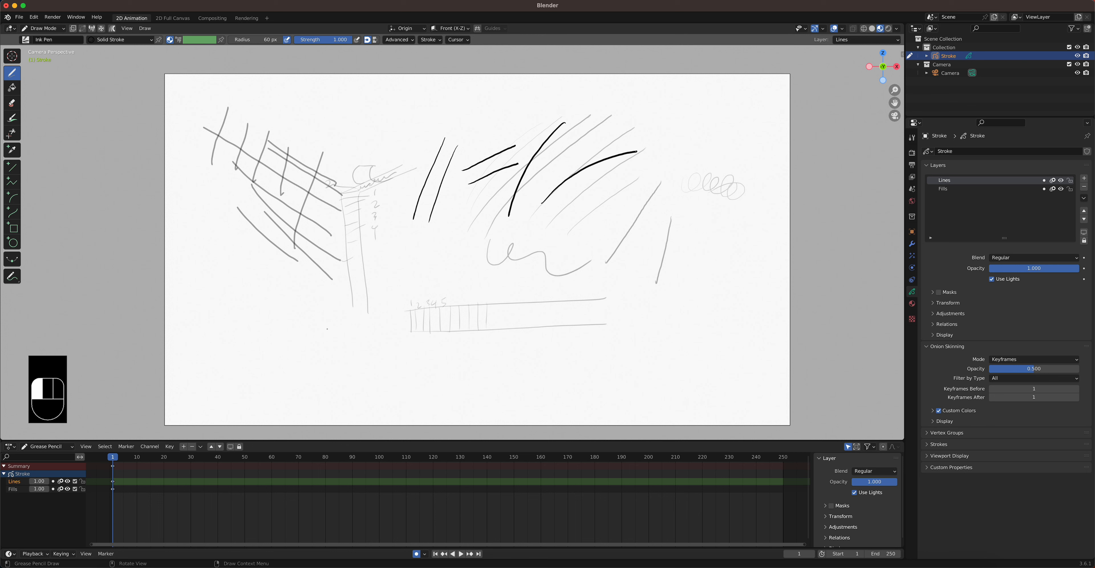
mouse_move(542, 175)
left_mouse_down()
mouse_move(601, 168)
mouse_move(680, 188)
left_mouse_up()
left_click_drag(598, 223, 688, 233)
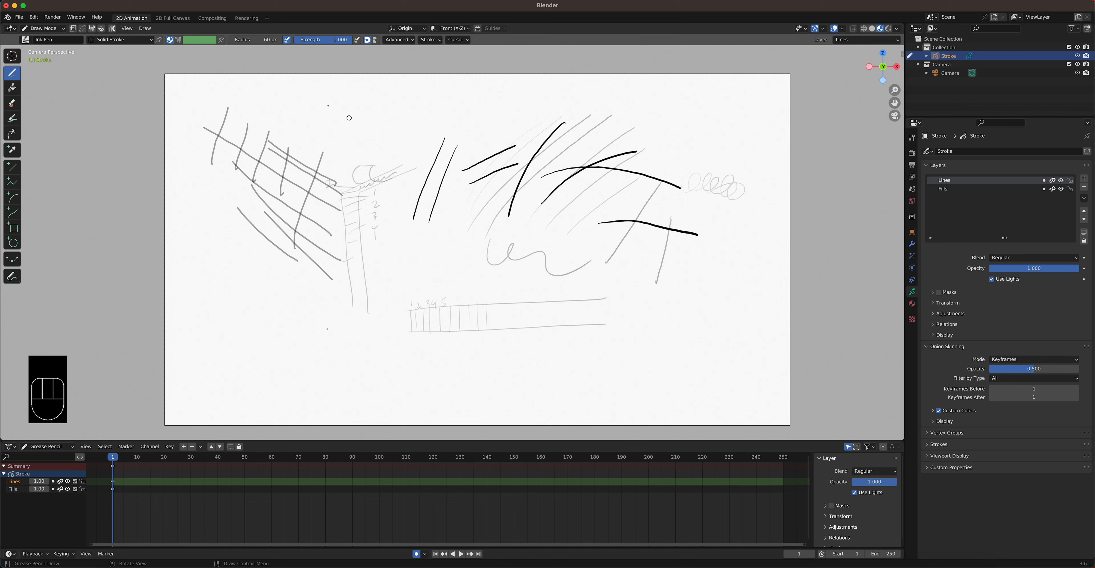
Switch to the Marker Bold brush and draw overlapping vertical and horizontal marker strokes in the lower-left part of the canvas.
left_click(25, 40)
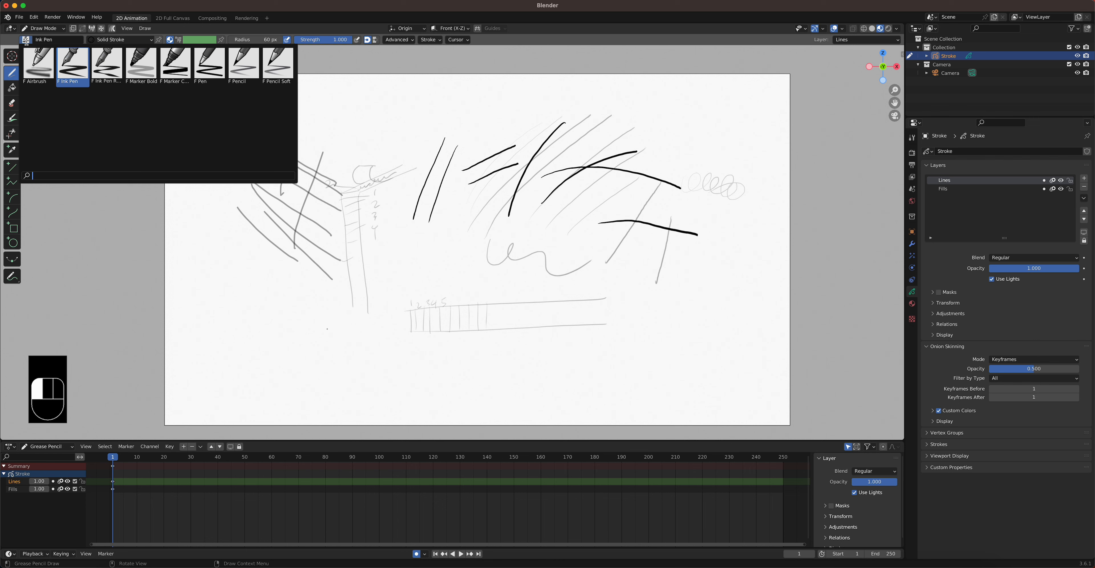
left_click(140, 64)
left_click_drag(232, 226, 232, 302)
mouse_move(237, 249)
left_mouse_down()
mouse_move(236, 289)
mouse_move(251, 303)
left_mouse_up()
mouse_move(260, 258)
left_mouse_down()
mouse_move(267, 315)
mouse_move(287, 334)
left_mouse_up()
mouse_move(290, 279)
left_mouse_down()
mouse_move(300, 340)
mouse_move(394, 336)
mouse_move(420, 319)
left_mouse_up()
mouse_move(300, 315)
left_mouse_down()
mouse_move(383, 305)
mouse_move(395, 289)
left_mouse_up()
mouse_move(299, 288)
left_mouse_down()
mouse_move(373, 278)
mouse_move(394, 261)
left_mouse_up()
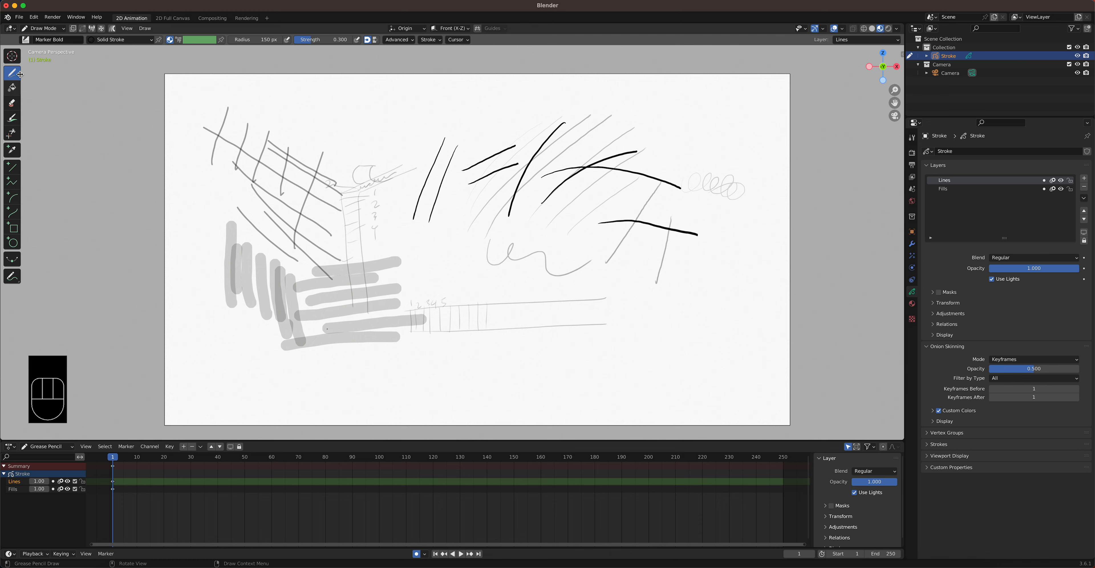
Draw a closed circle with the Ink Pen brush in the empty area above the sketches.
left_click(26, 39)
left_click(77, 64)
mouse_move(402, 99)
left_mouse_down()
mouse_move(357, 135)
mouse_move(410, 135)
mouse_move(406, 99)
mouse_move(369, 104)
mouse_move(409, 103)
left_mouse_up()
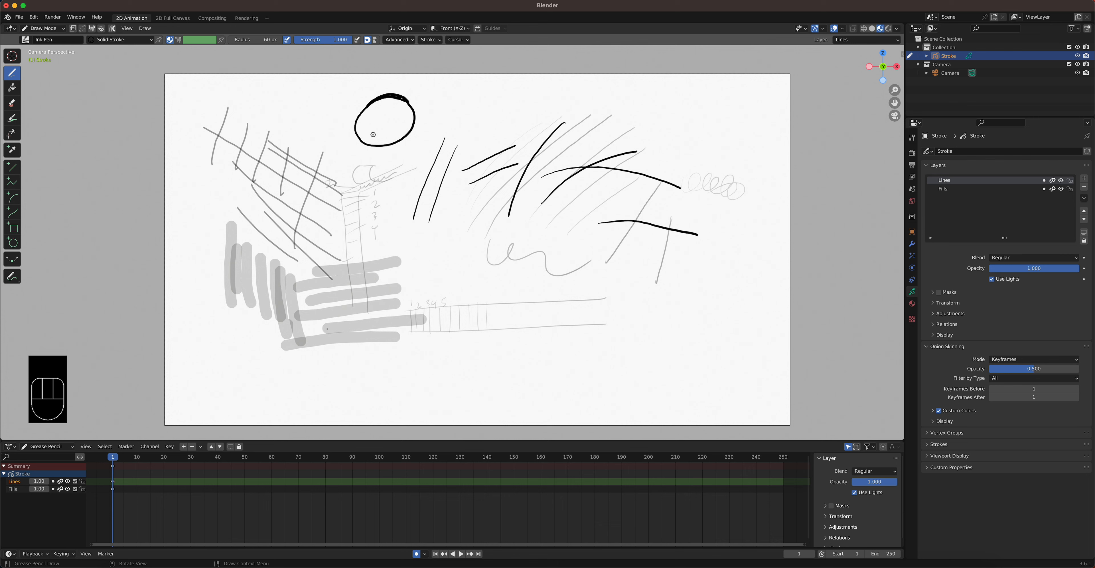
Try to fill the ink circle using the Fill tool with the Solid Fill material.
left_click(14, 88)
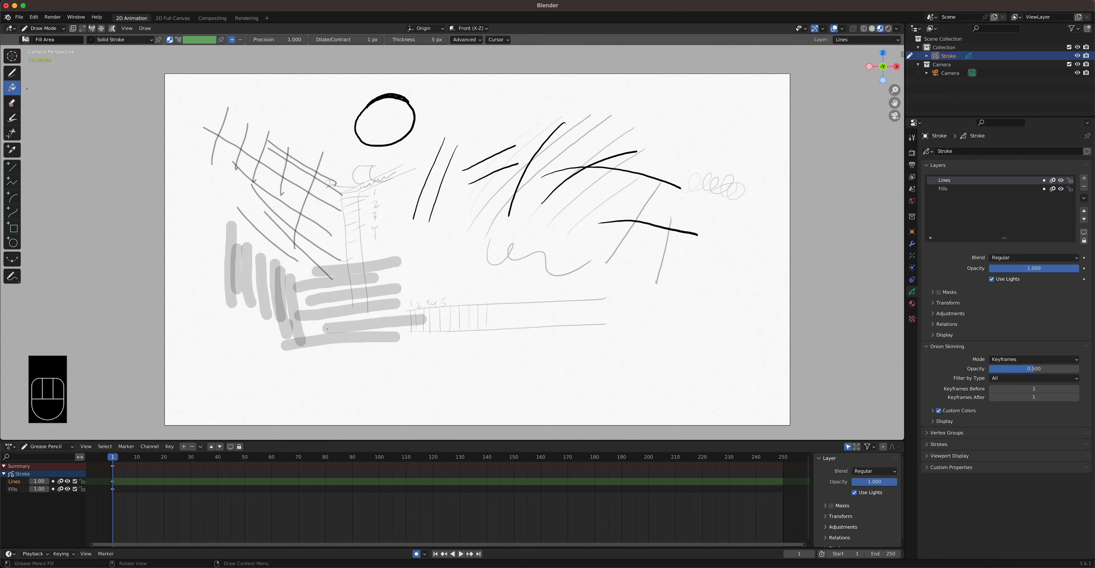
left_click(145, 41)
left_click(88, 76)
left_click(389, 119)
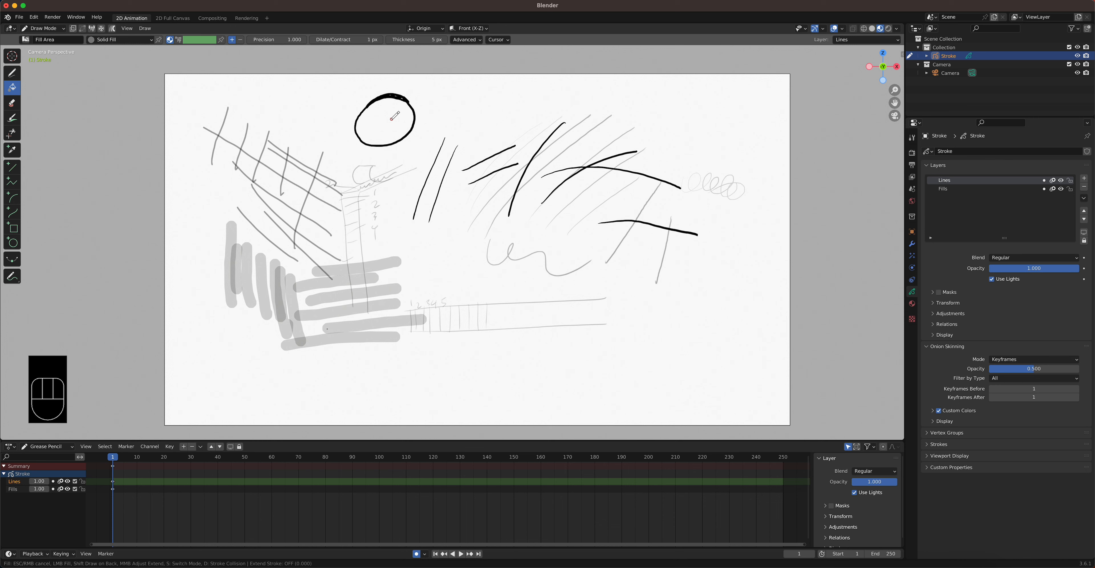
key("Escape")
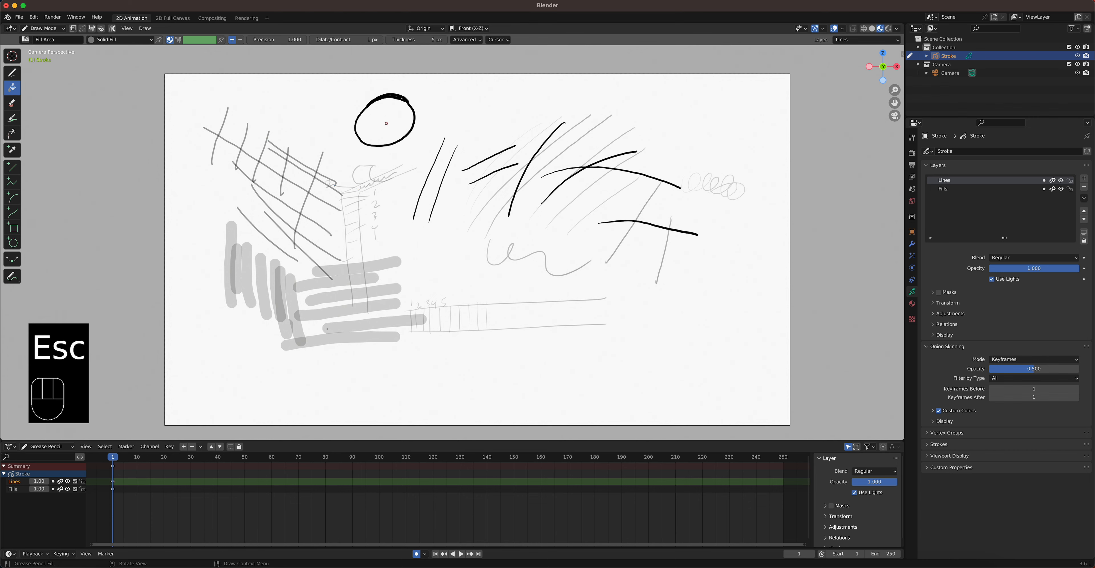
Retry the fill inside the circle at a closer zoom, adjusting the stroke extension.
scroll(386, 124, "up", 3)
mouse_move(378, 66)
middle_mouse_down("shift")
mouse_move(390, 133)
mouse_move(423, 198)
middle_mouse_up("shift")
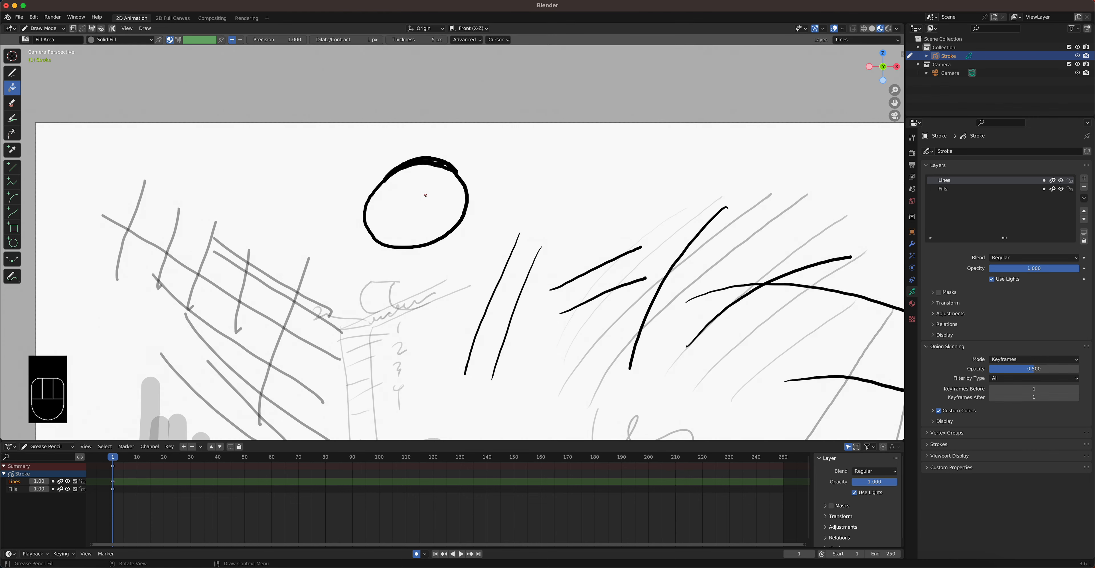
scroll(425, 195, "down", 3)
scroll(425, 195, "up", 8)
middle_click_drag(425, 196, 450, 248, "shift")
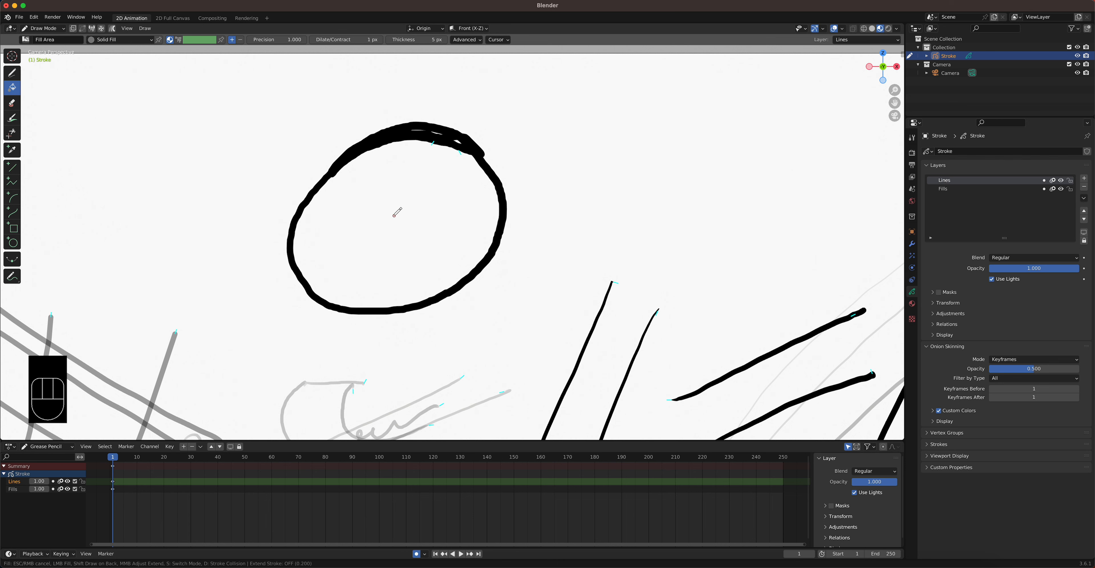
scroll(395, 215, "down", 5)
scroll(397, 211, "down", 5)
scroll(397, 211, "down", 5)
scroll(441, 189, "down", 4)
scroll(429, 201, "up", 1)
left_click(411, 220)
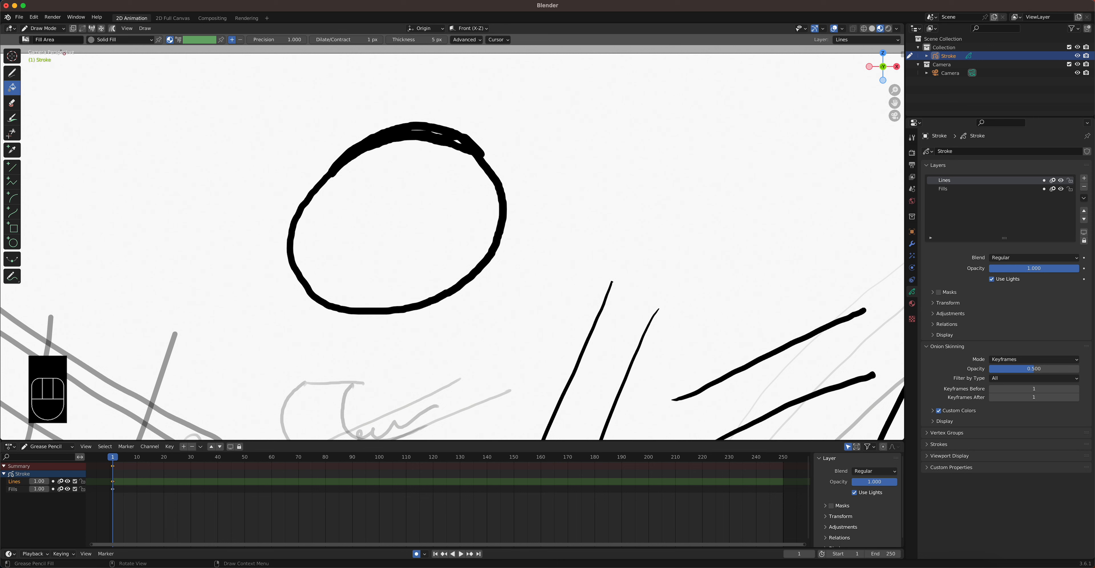
Set the GPU Backend to OpenGL in the System preferences.
left_click(34, 17)
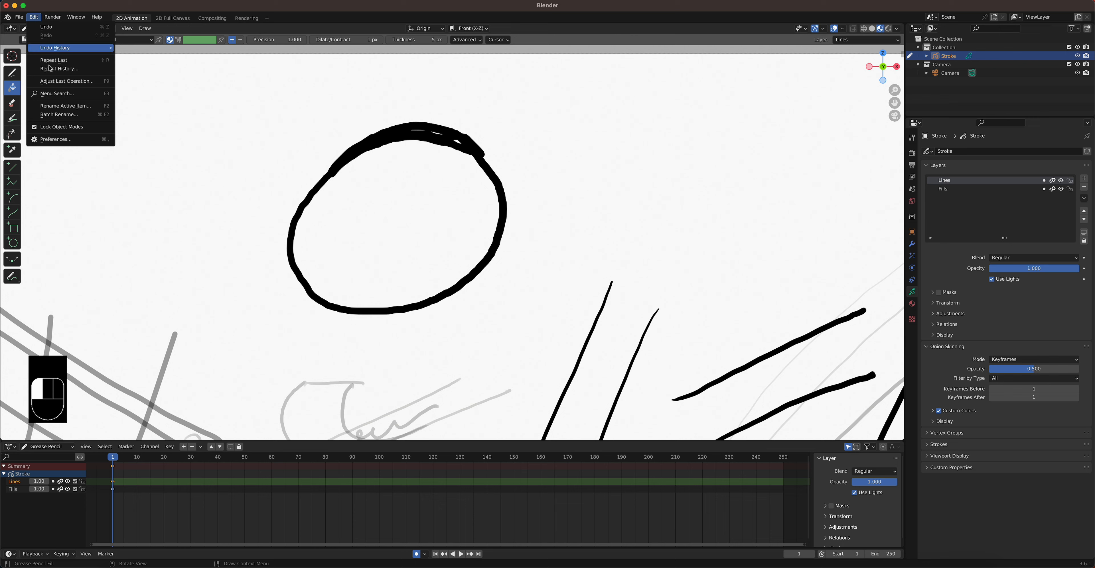
left_click(60, 139)
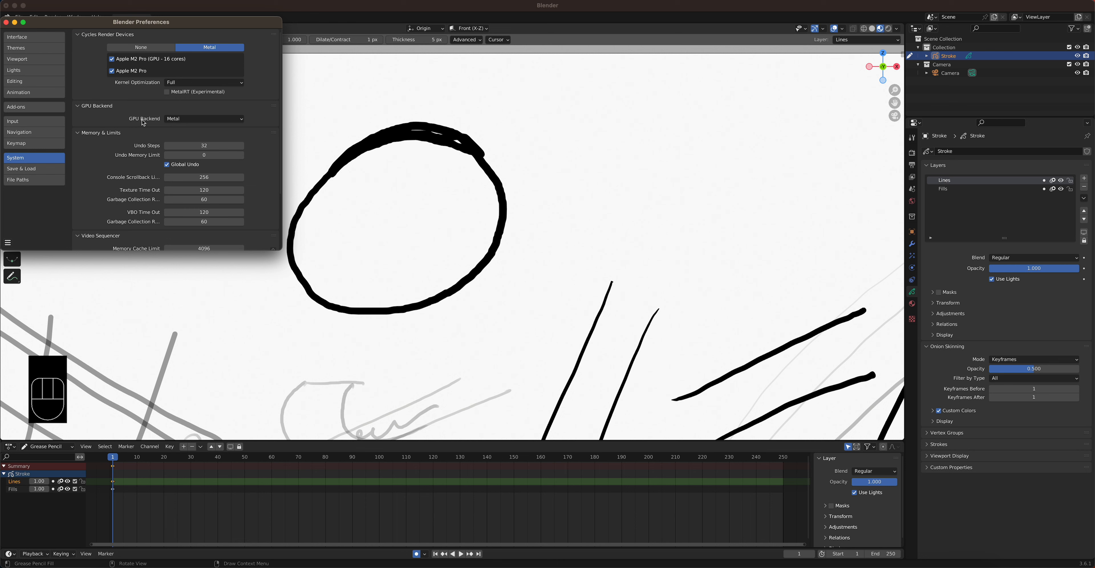
left_click(224, 123)
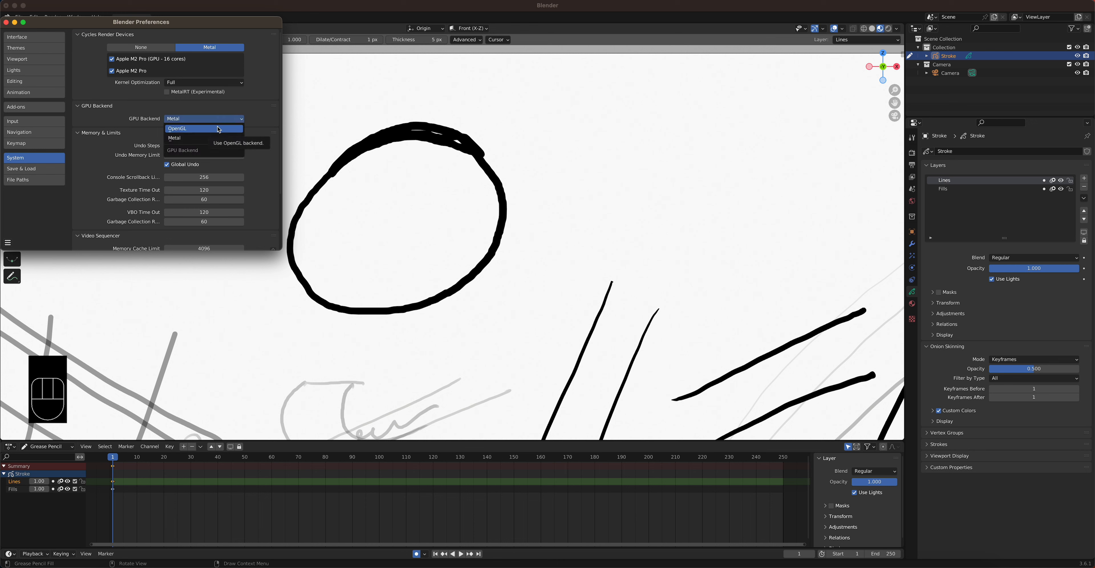
left_click(218, 129)
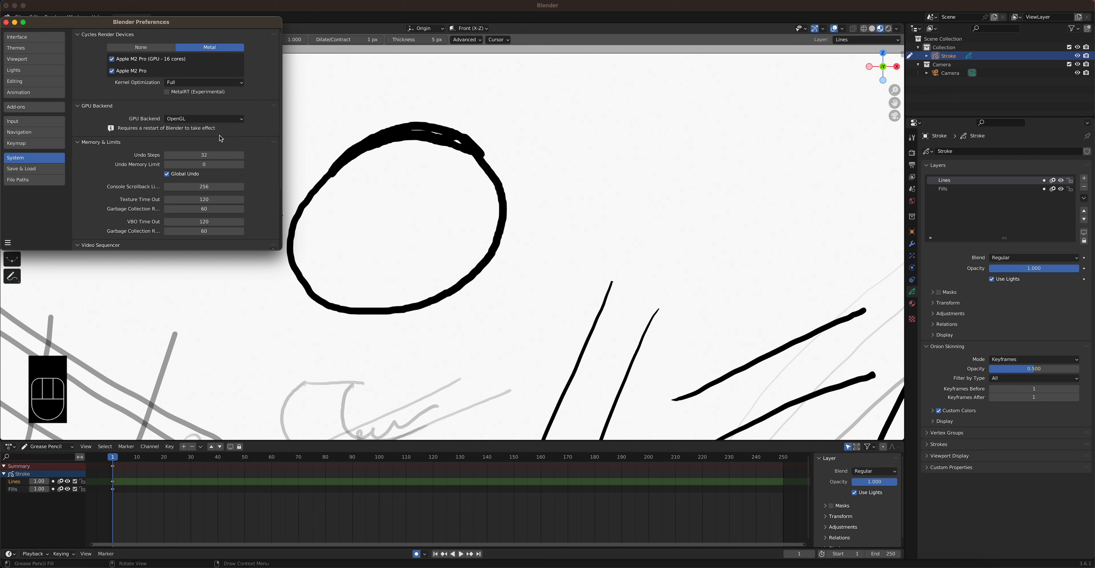
left_click(192, 119)
left_click(203, 133)
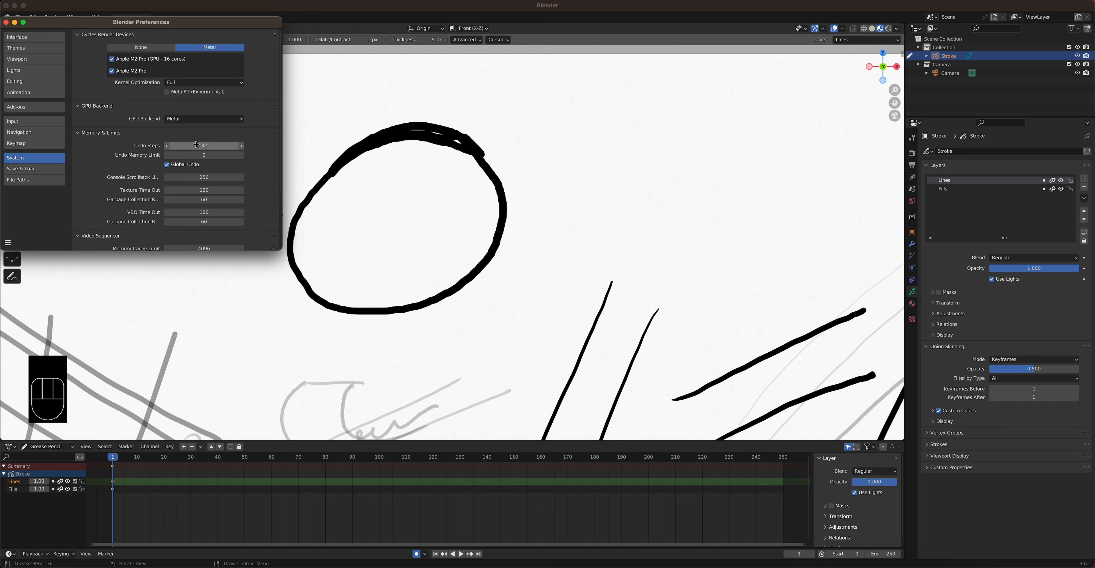
left_click(204, 119)
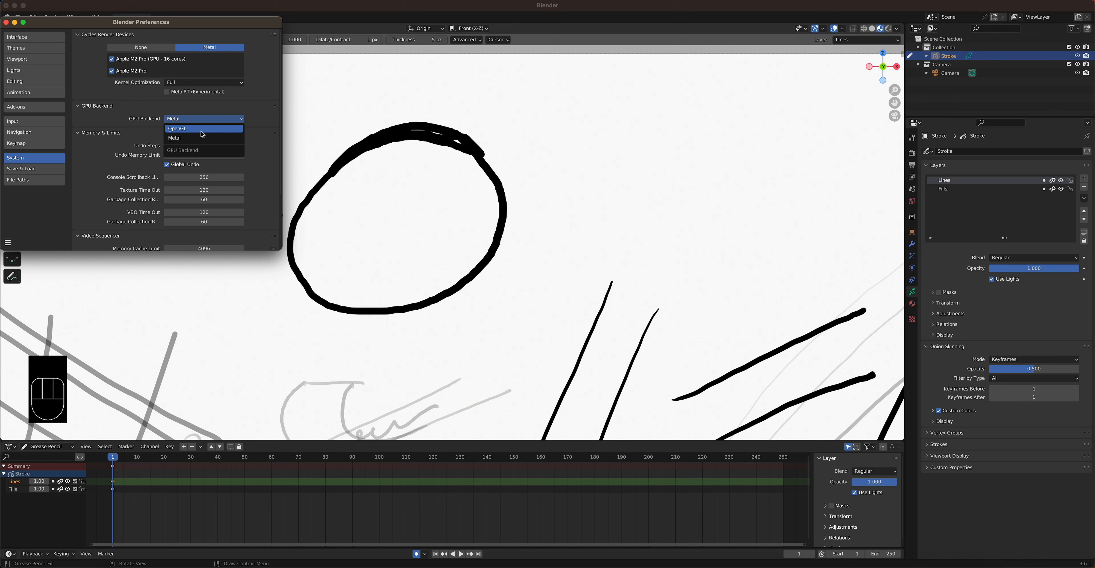
left_click(203, 135)
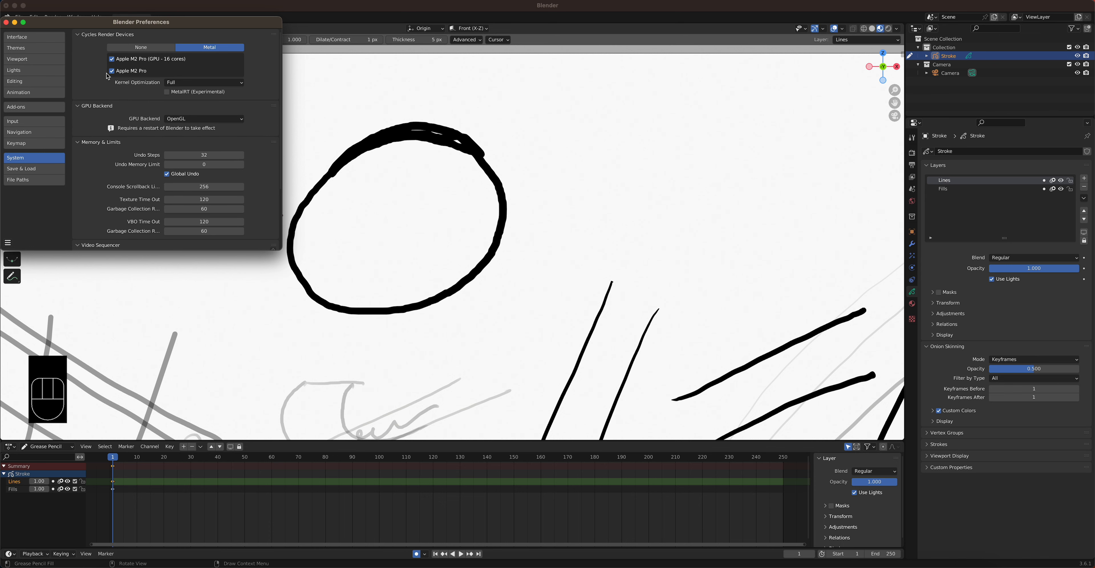
Close the preferences and quit Blender without saving the drawing.
left_click(38, 5)
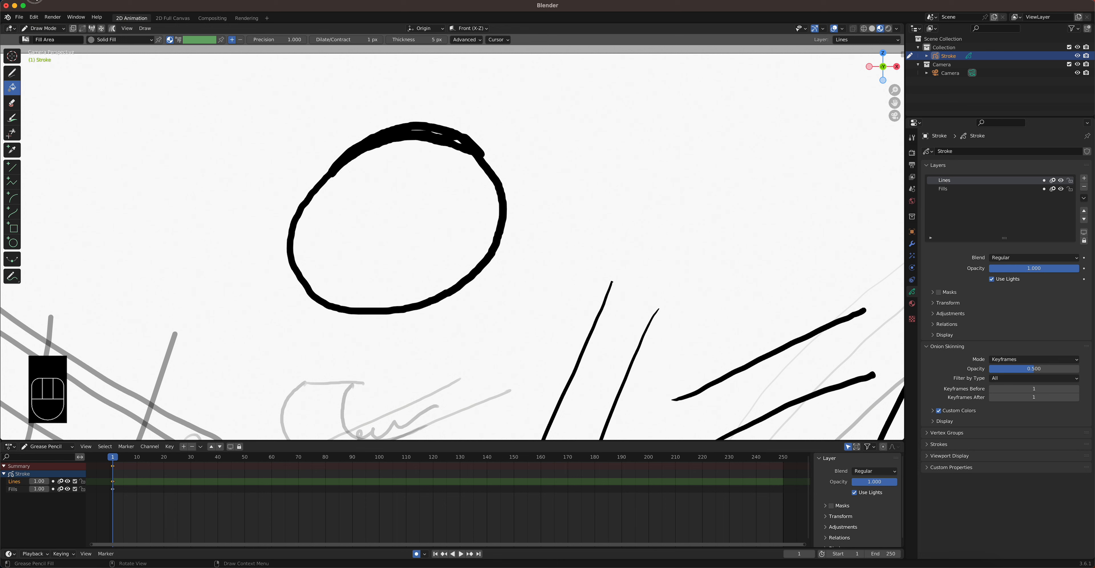
left_click(38, 0)
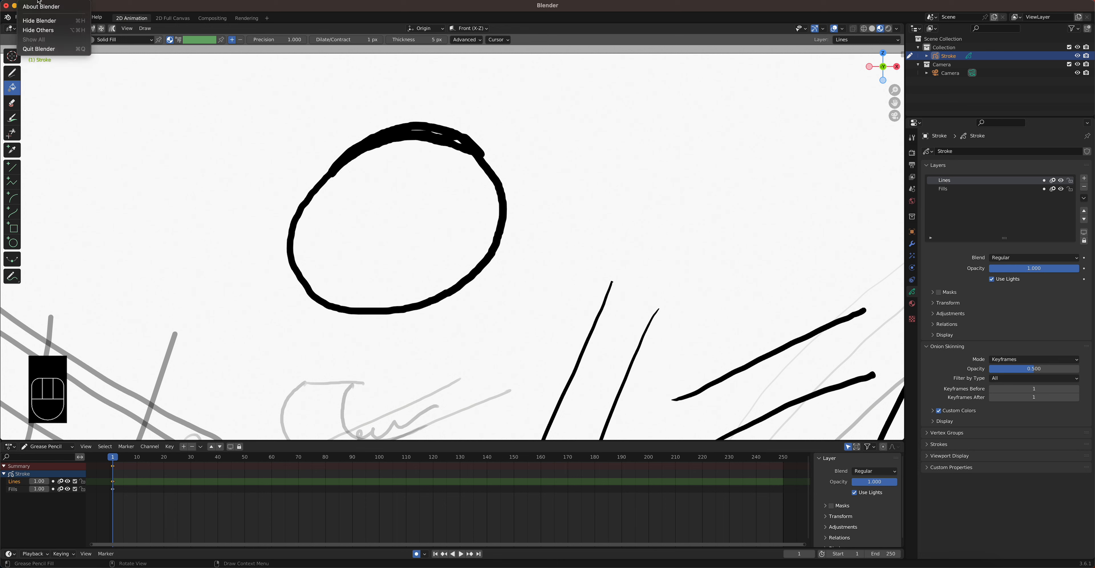
left_click(48, 50)
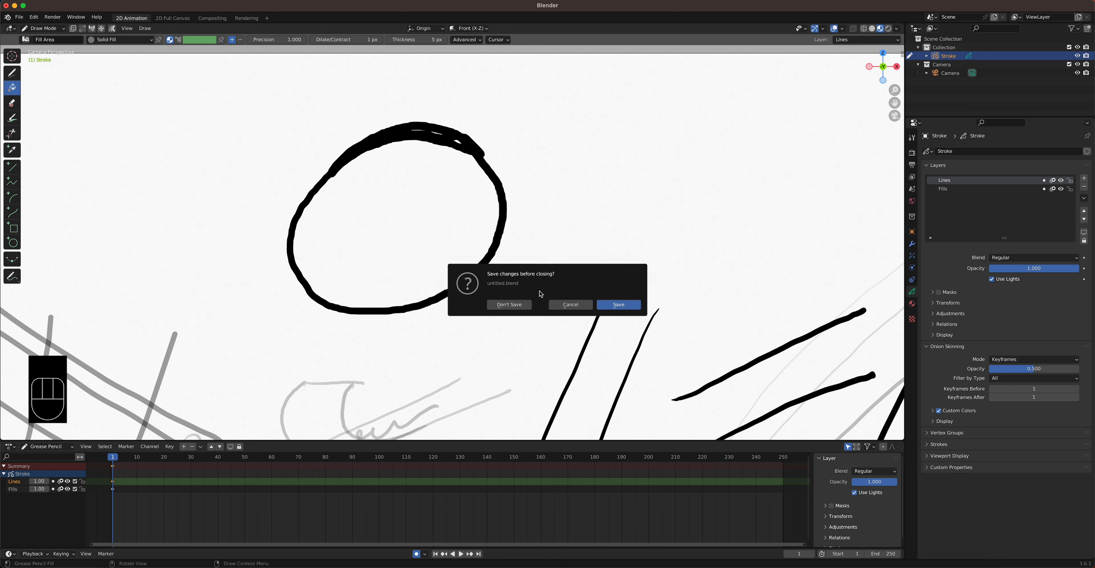
left_click(521, 304)
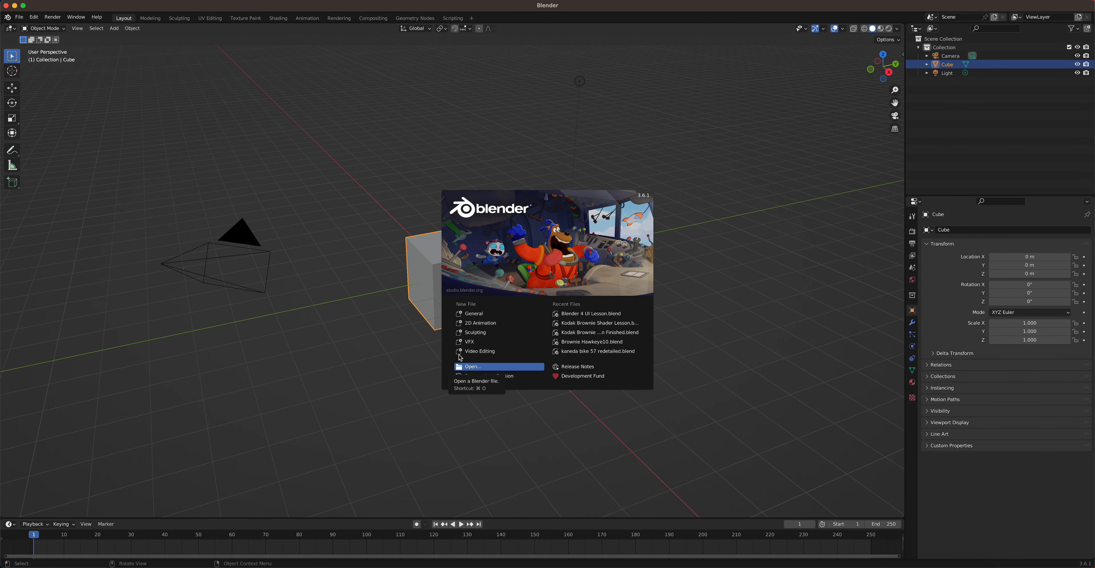
Create a new 2D Animation file in the restarted Blender and fit the whole camera frame in view.
left_click(19, 17)
left_click(19, 17)
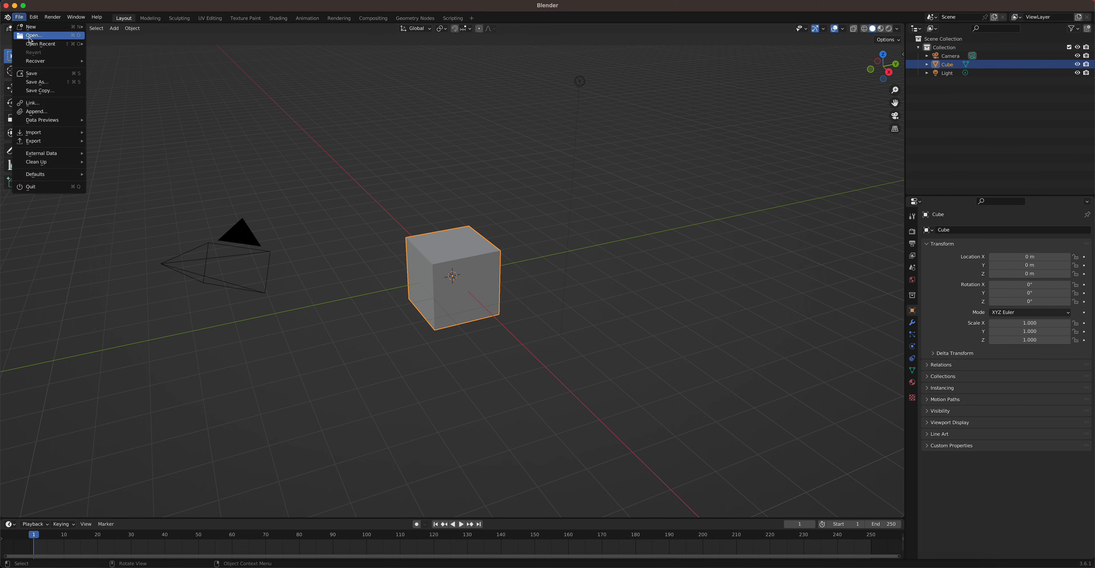
mouse_move(47, 27)
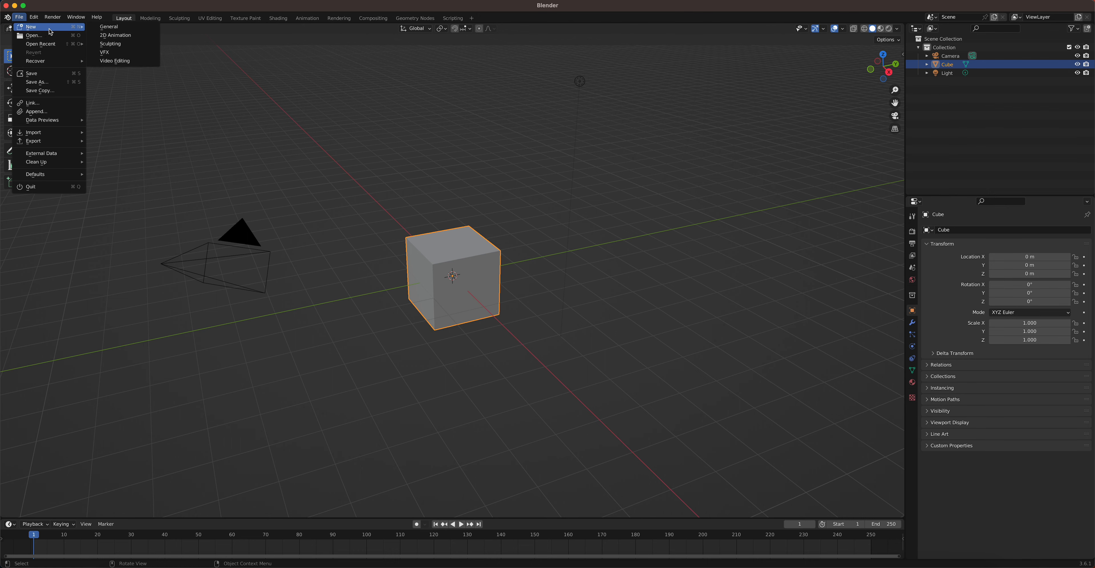
left_click(121, 36)
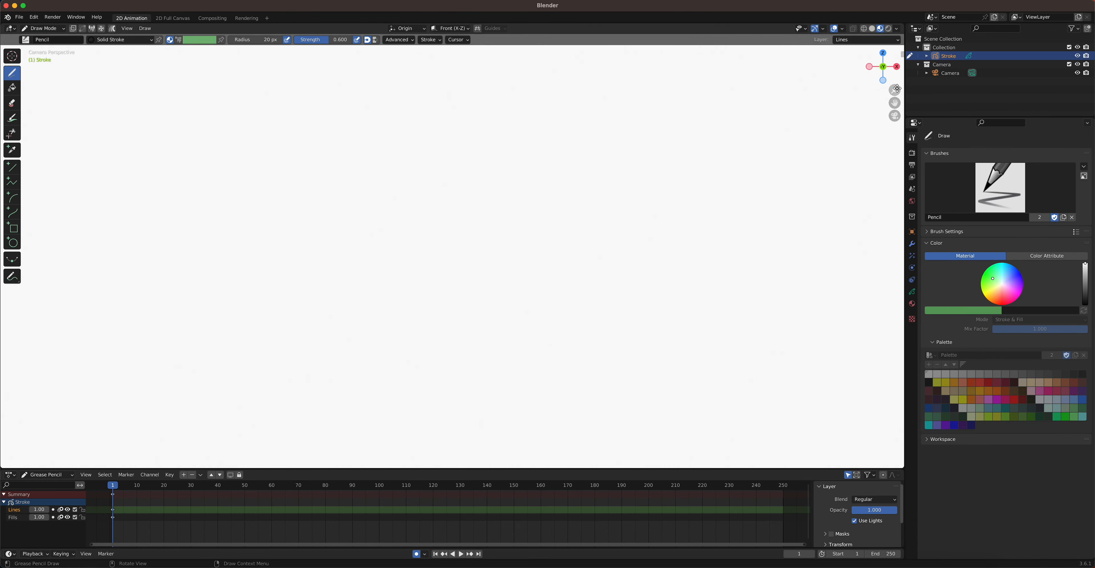
scroll(895, 90, "down", 3)
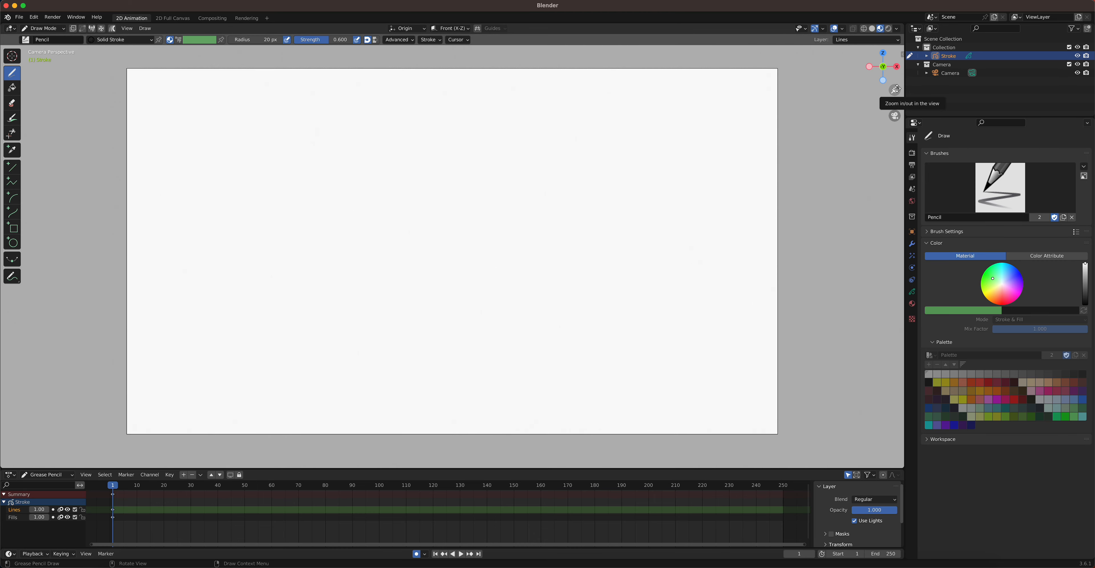
Draw a closed circle outline near the middle of the canvas with the Ink Pen brush.
left_click(38, 28)
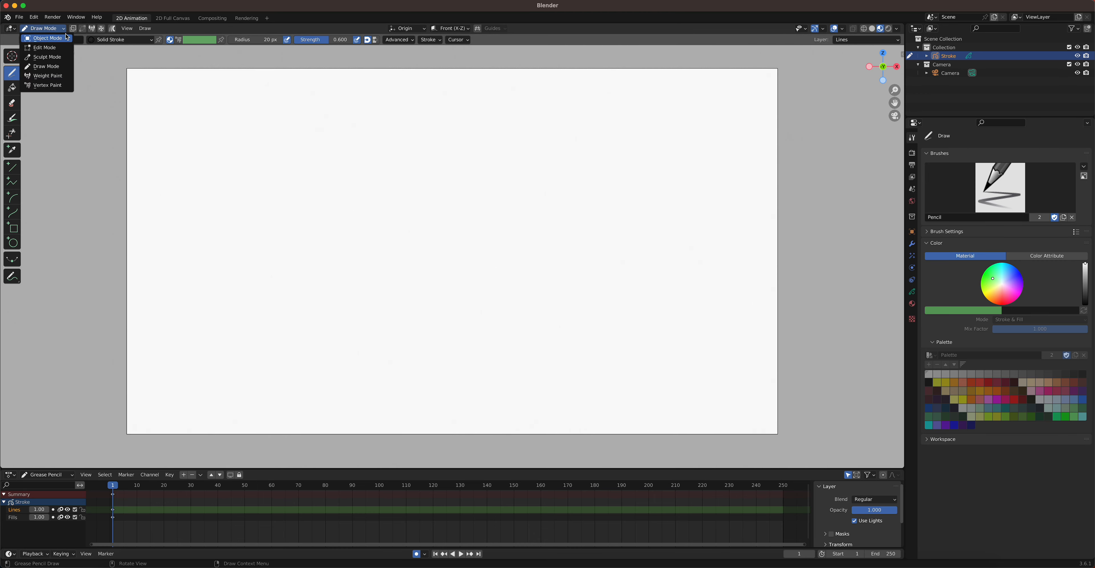
left_click(45, 40)
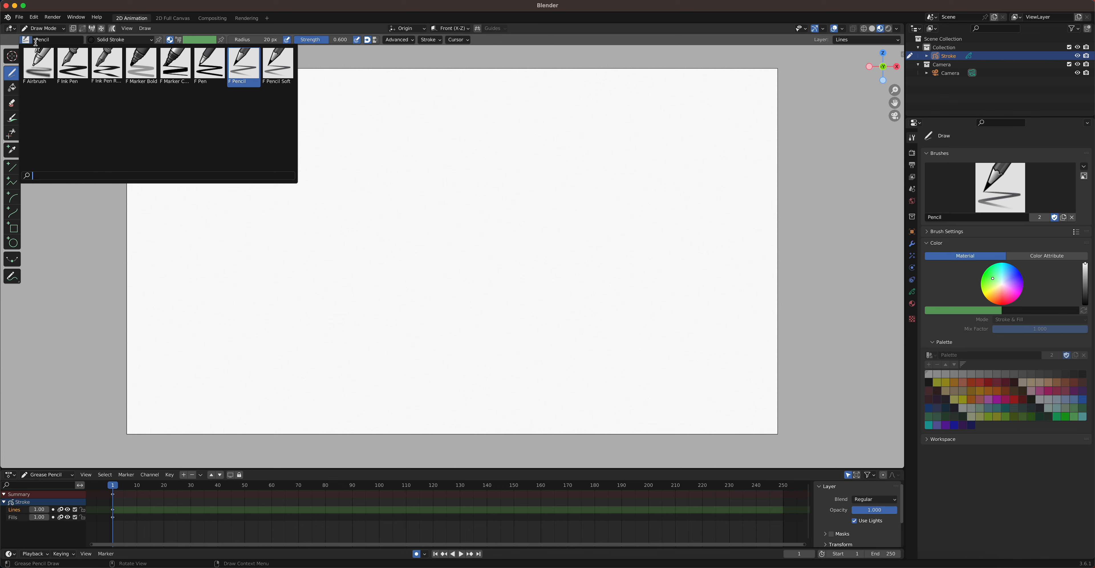
left_click(71, 60)
mouse_move(449, 158)
left_mouse_down()
mouse_move(404, 179)
mouse_move(386, 295)
mouse_move(521, 257)
mouse_move(467, 161)
mouse_move(428, 161)
mouse_move(402, 183)
left_mouse_up()
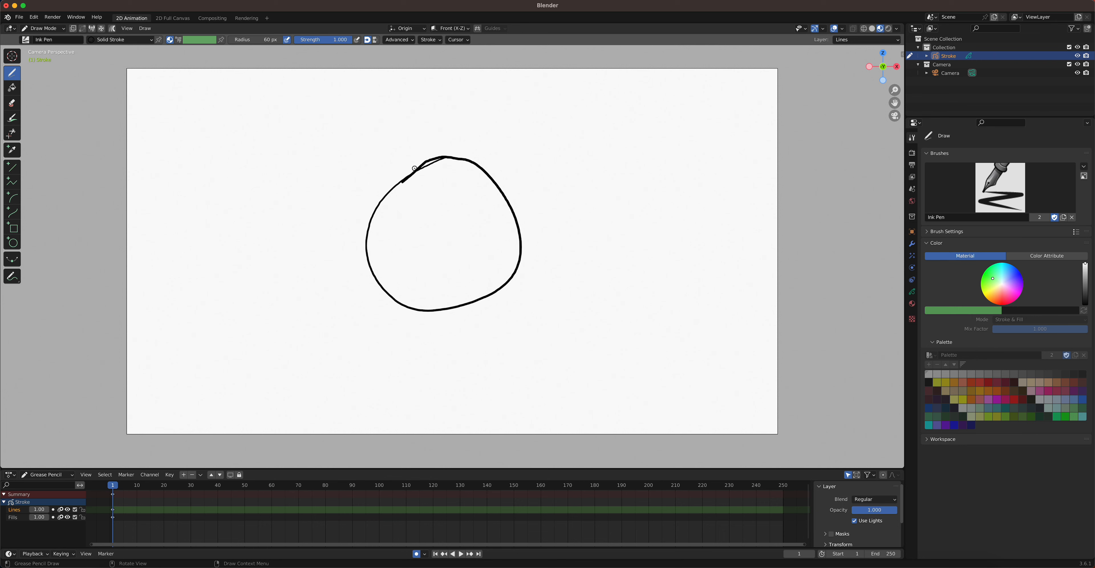
Fill the circle with the Solid Fill material, adjusting the stroke extension to close gaps in the outline.
left_click(12, 87)
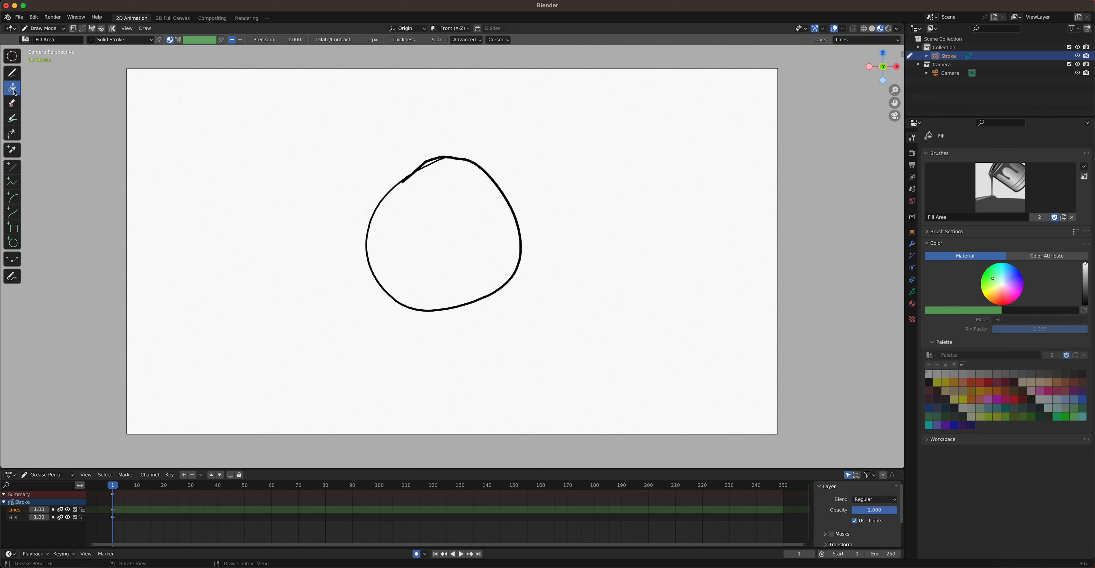
left_click(120, 39)
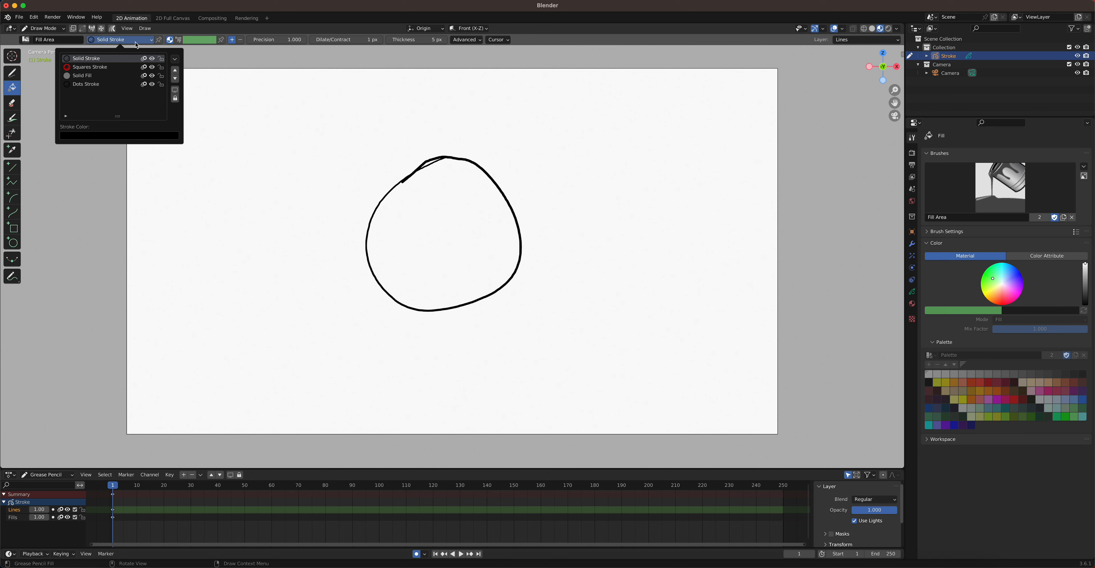
left_click(115, 76)
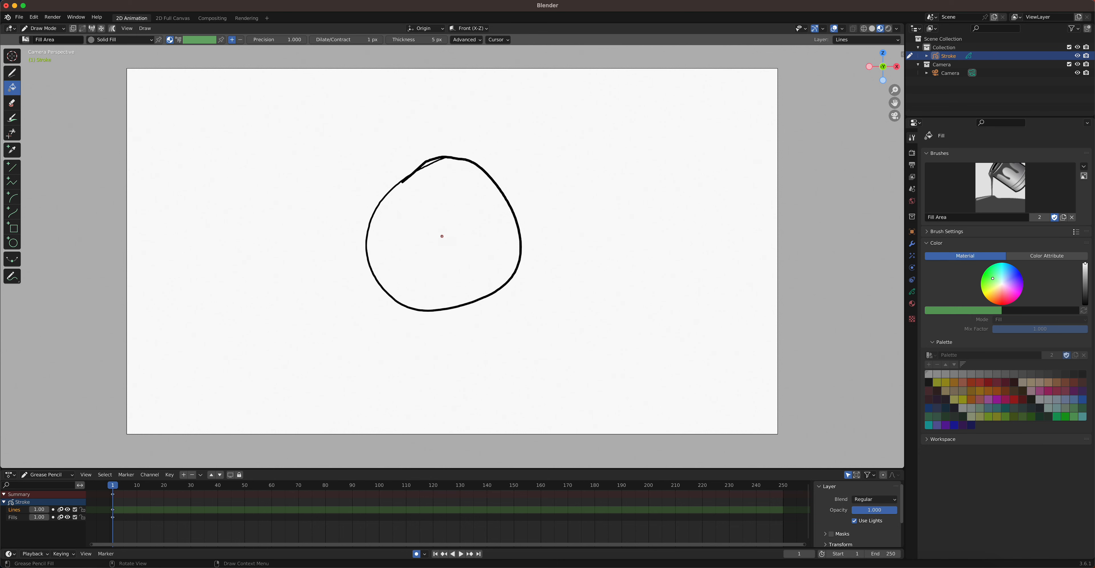
left_click(445, 235)
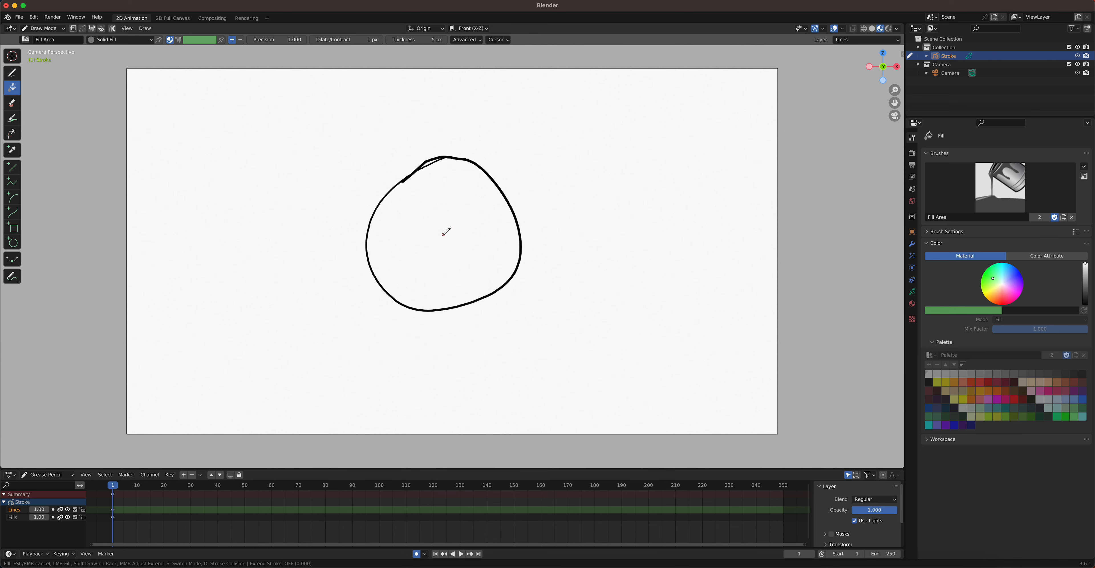
mouse_move(473, 236)
middle_mouse_down()
mouse_move(499, 228)
mouse_move(484, 232)
middle_mouse_up()
left_click(469, 246)
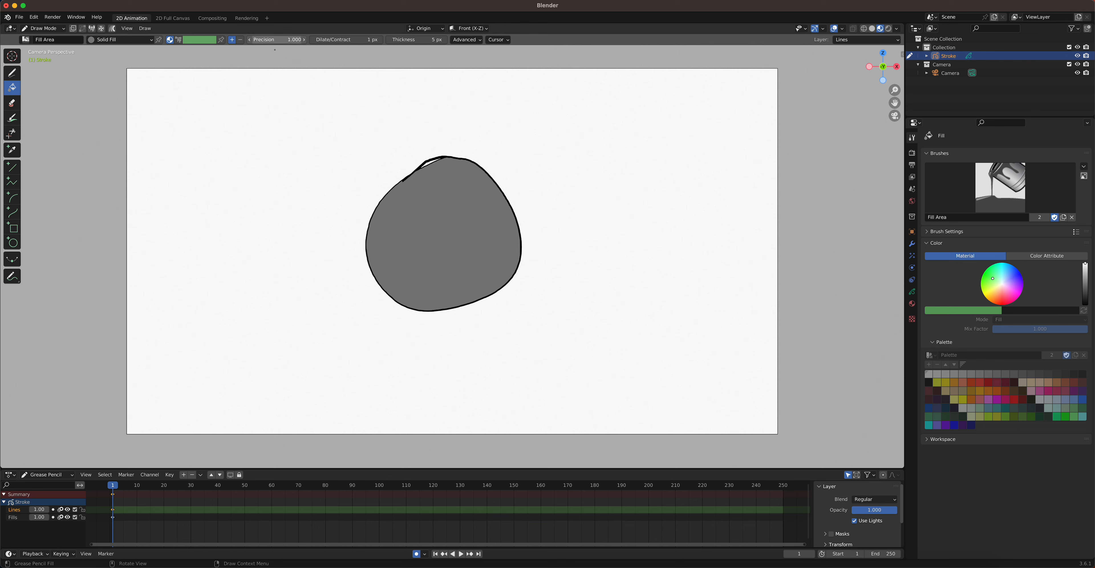
Draw a square outline beside the filled circle with the Ink Pen brush and the Solid Stroke material.
left_click(17, 78)
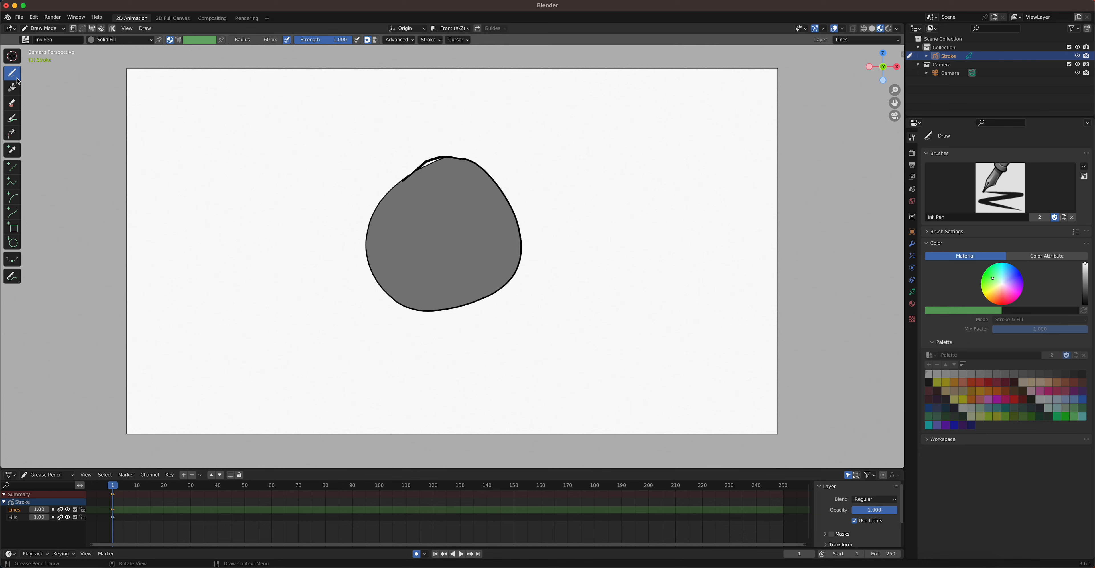
left_click(122, 40)
left_click(91, 58)
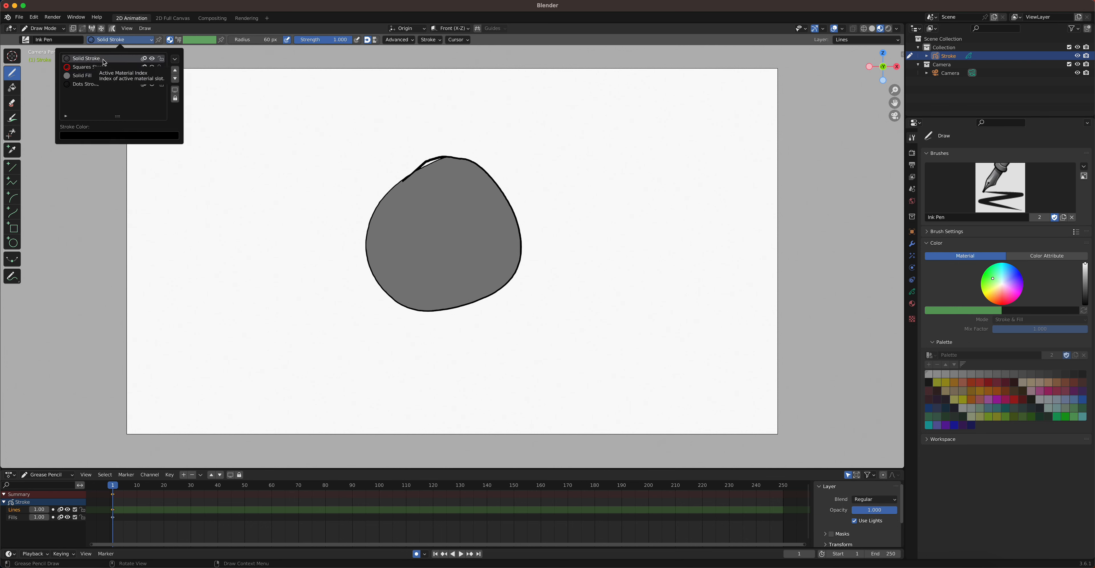
mouse_move(230, 216)
left_mouse_down()
mouse_move(225, 300)
mouse_move(278, 295)
mouse_move(304, 255)
mouse_move(288, 215)
mouse_move(215, 219)
left_mouse_up()
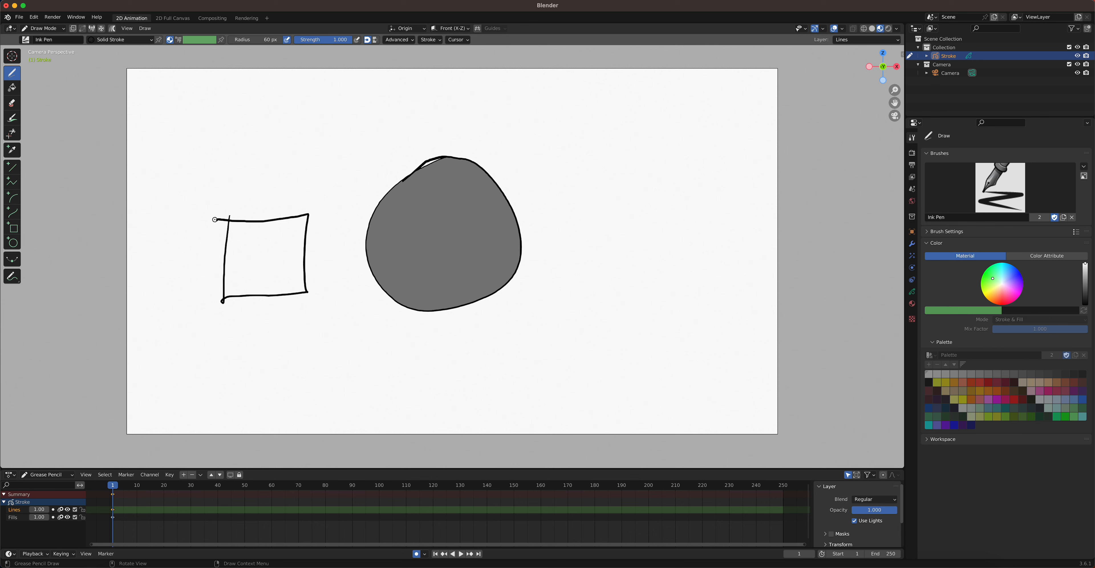
Fill the square with the Solid Fill material, adjusting the stroke extension to close its open corner.
left_click(13, 90)
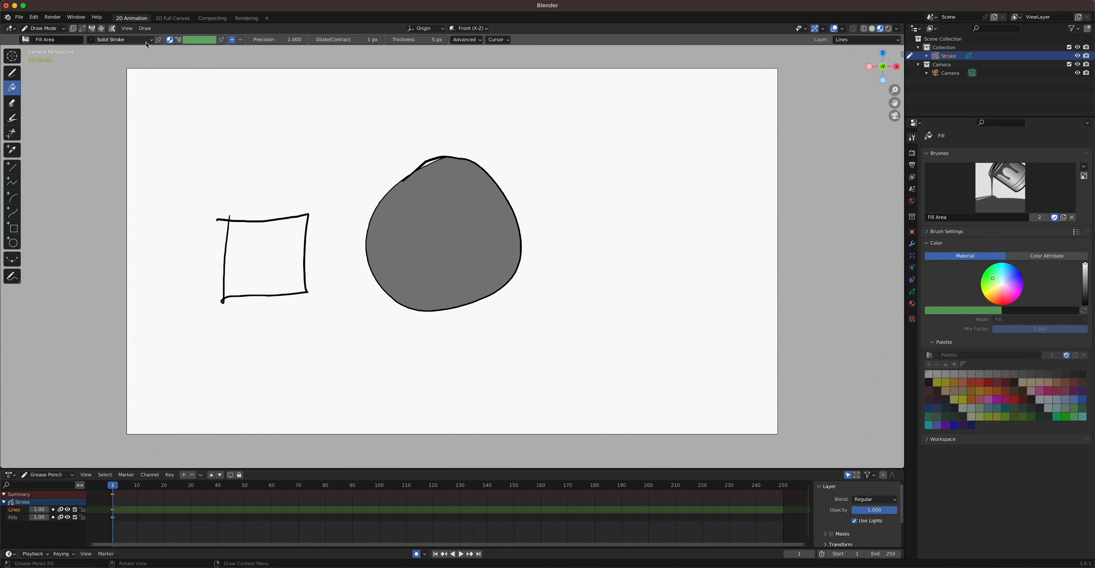
left_click(136, 41)
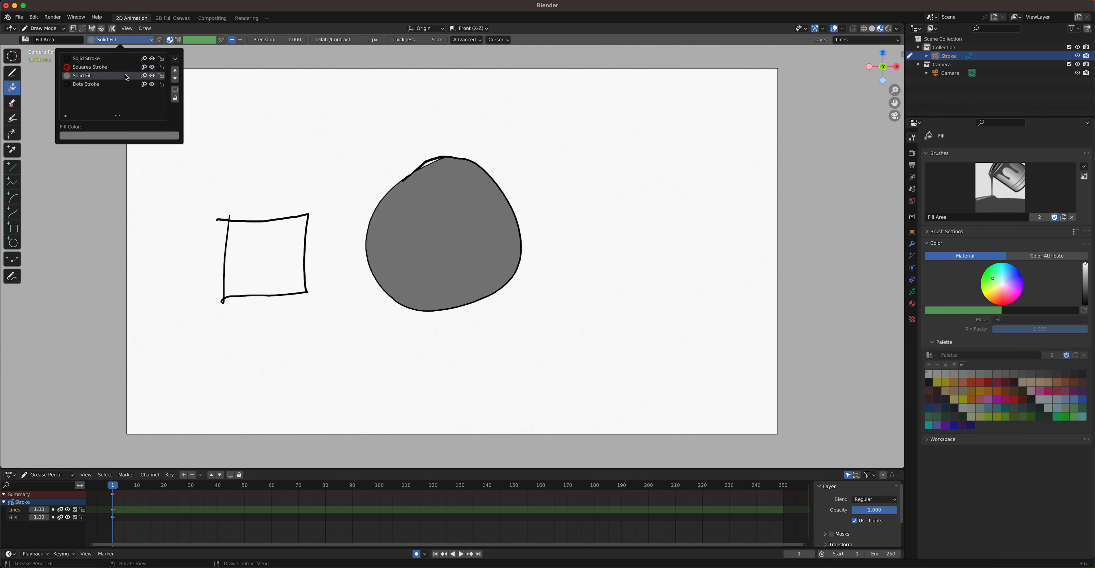
left_click(127, 77)
left_click(264, 257)
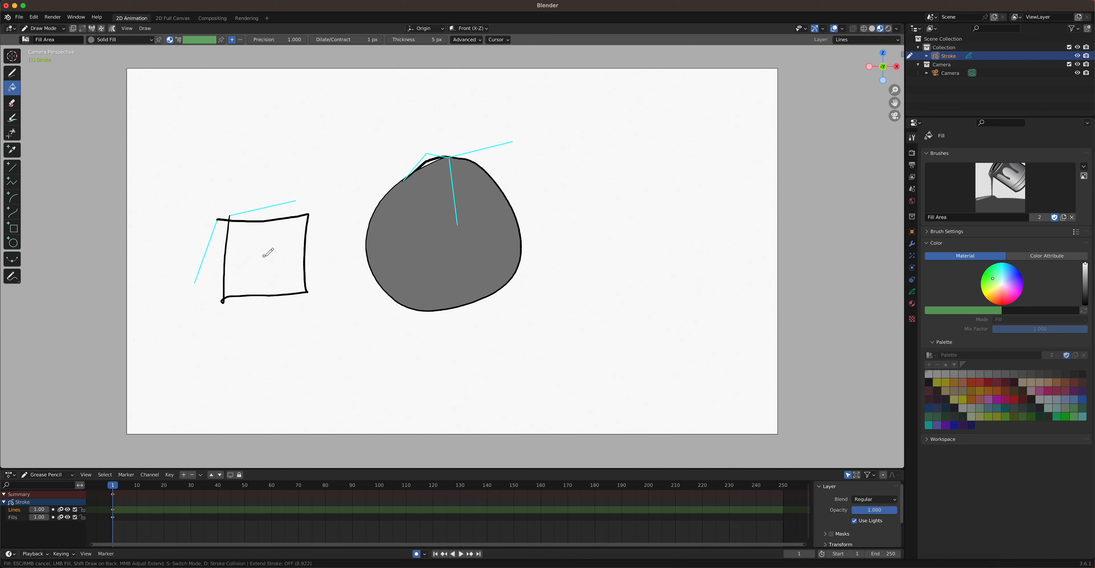
middle_click_drag(279, 260, 255, 259)
left_click(280, 260)
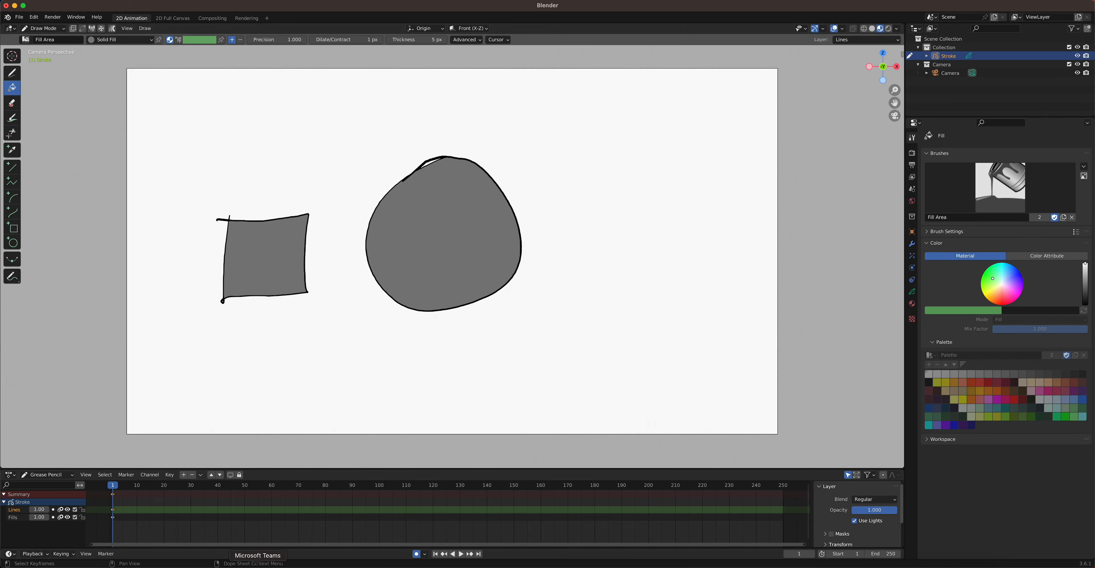
Switch to Microsoft Teams and open the General channel of the 2D Animation Virtual Lab team.
left_click(259, 567)
scroll(141, 363, "down", 4)
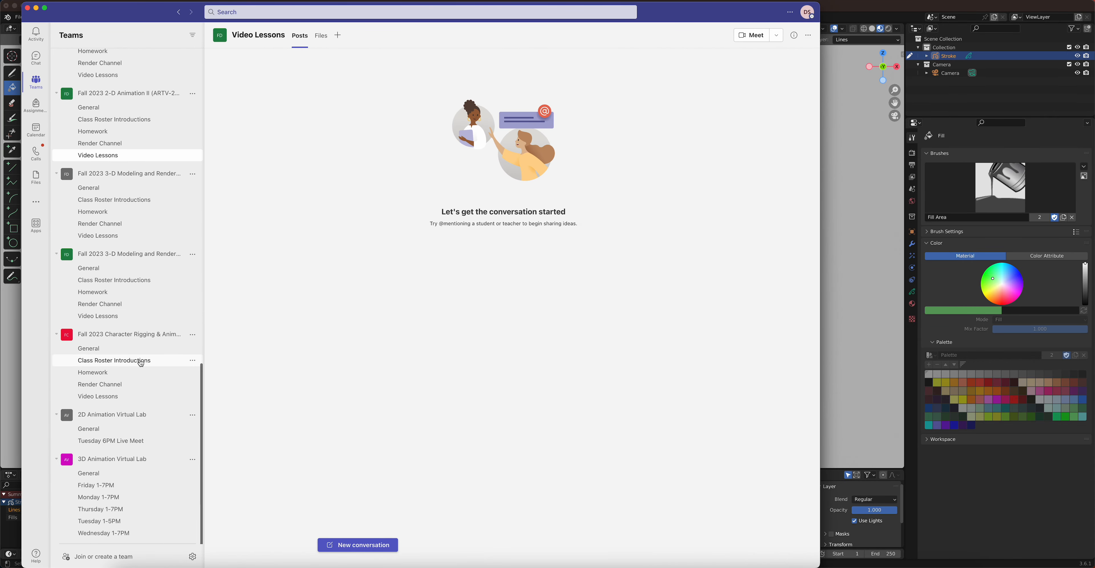
left_click(119, 422)
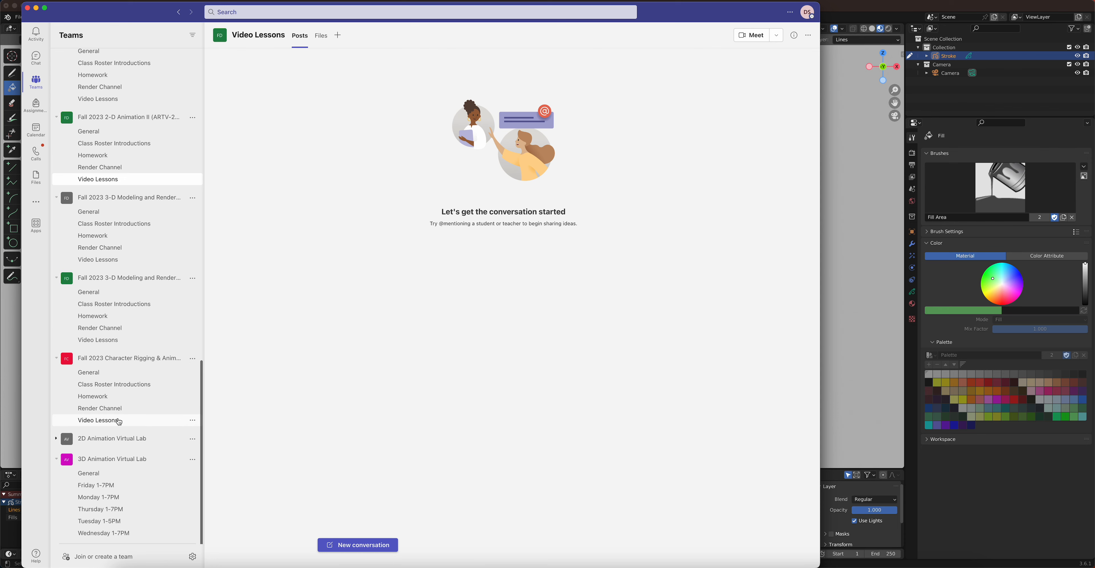
left_click(119, 420)
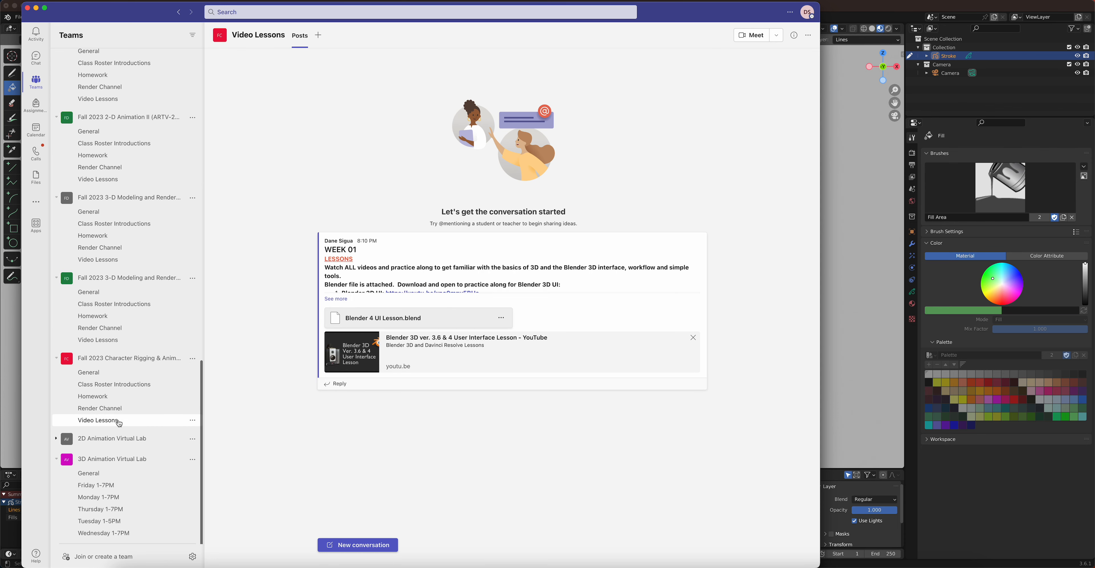
left_click(105, 442)
left_click(97, 455)
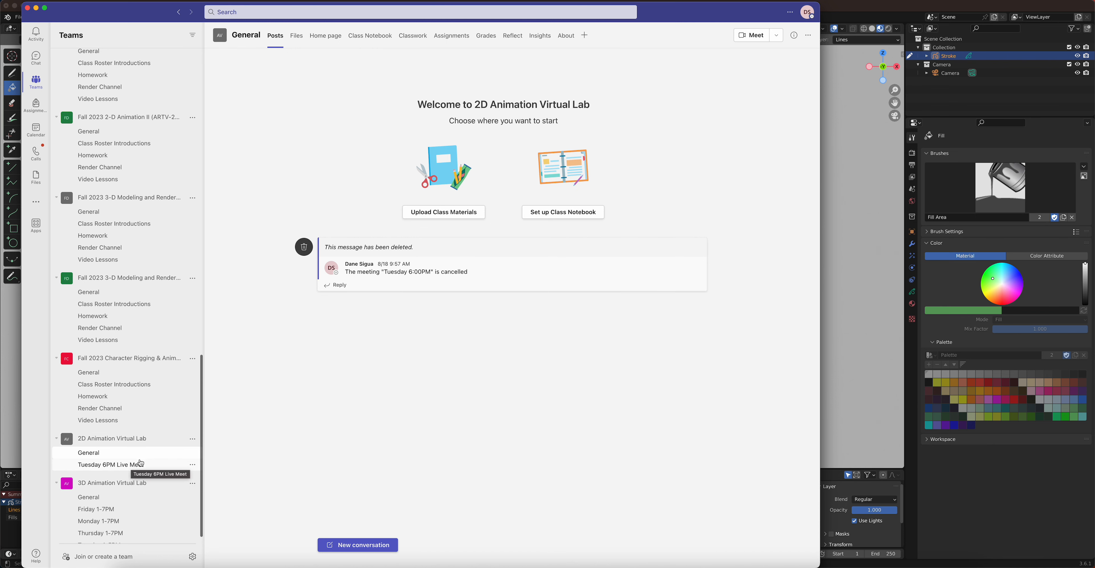
Check the member list of the 2D Animation Virtual Lab team and collapse its Members and guests group.
left_click(193, 440)
left_click(246, 321)
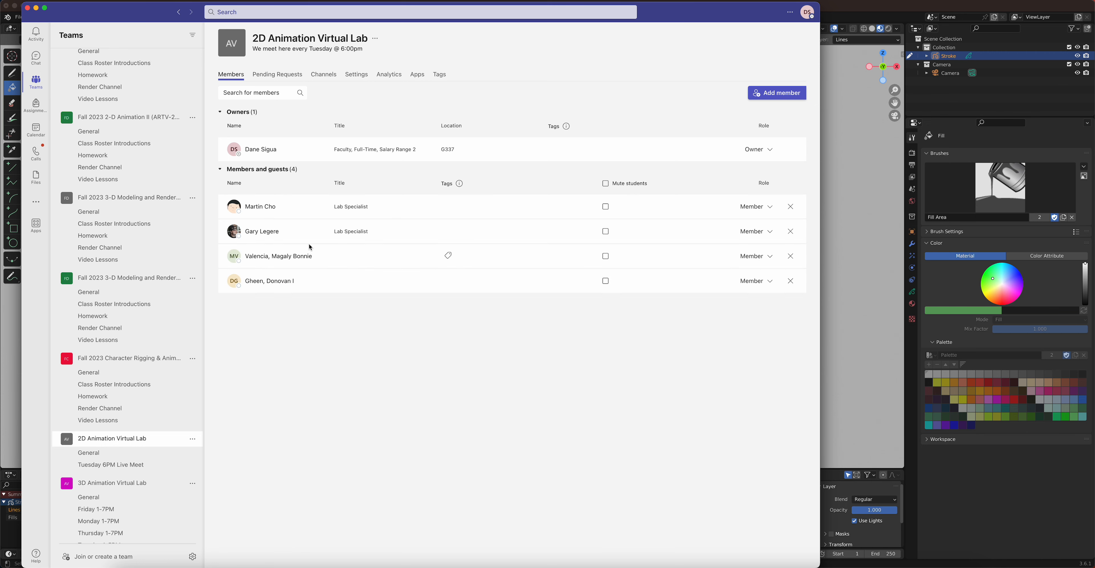
left_click(220, 171)
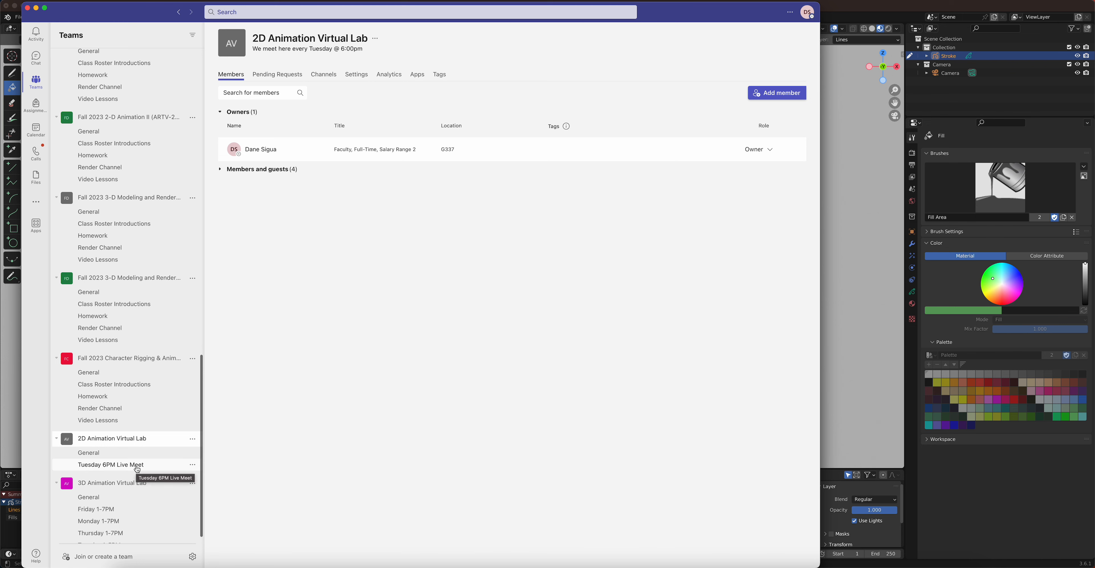
Check the posts in the Tuesday 6PM Live Meet channel and return to the drawing in Blender.
left_click(121, 467)
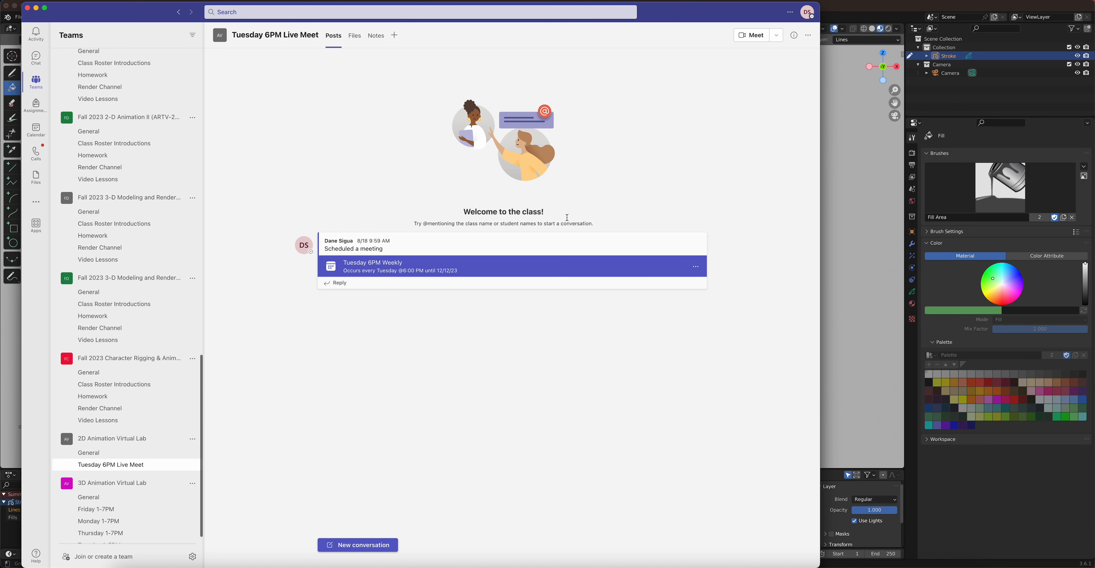
left_click(852, 8)
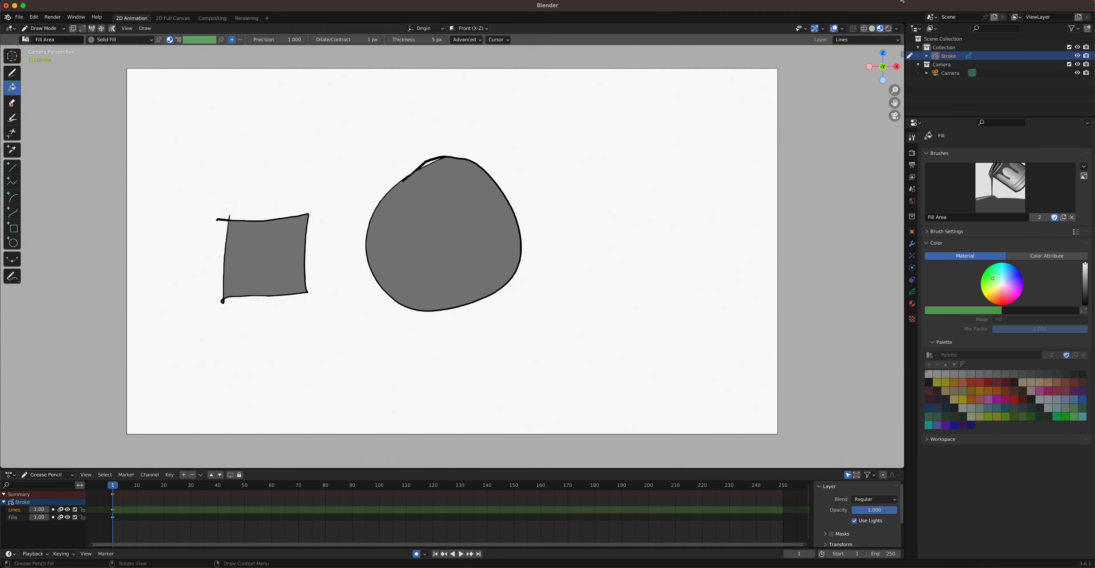